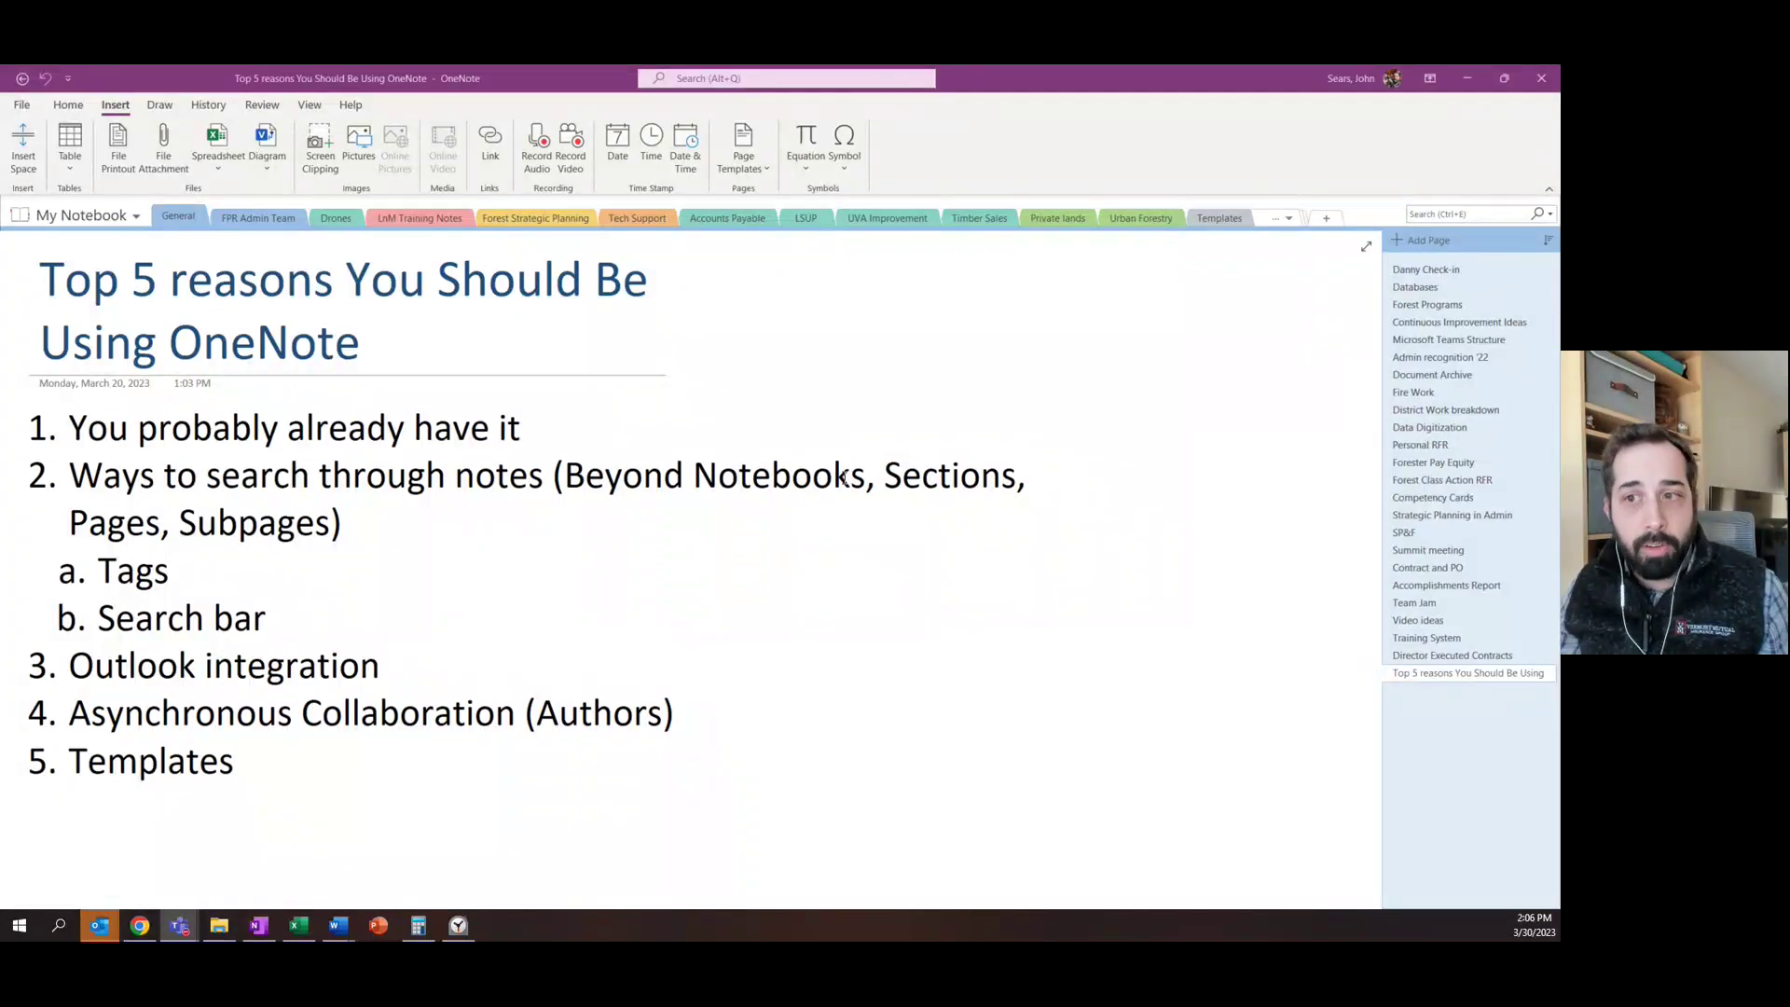
Tag the line 'You probably already have it' as Critical from the Tags gallery
click(70, 110)
click(69, 106)
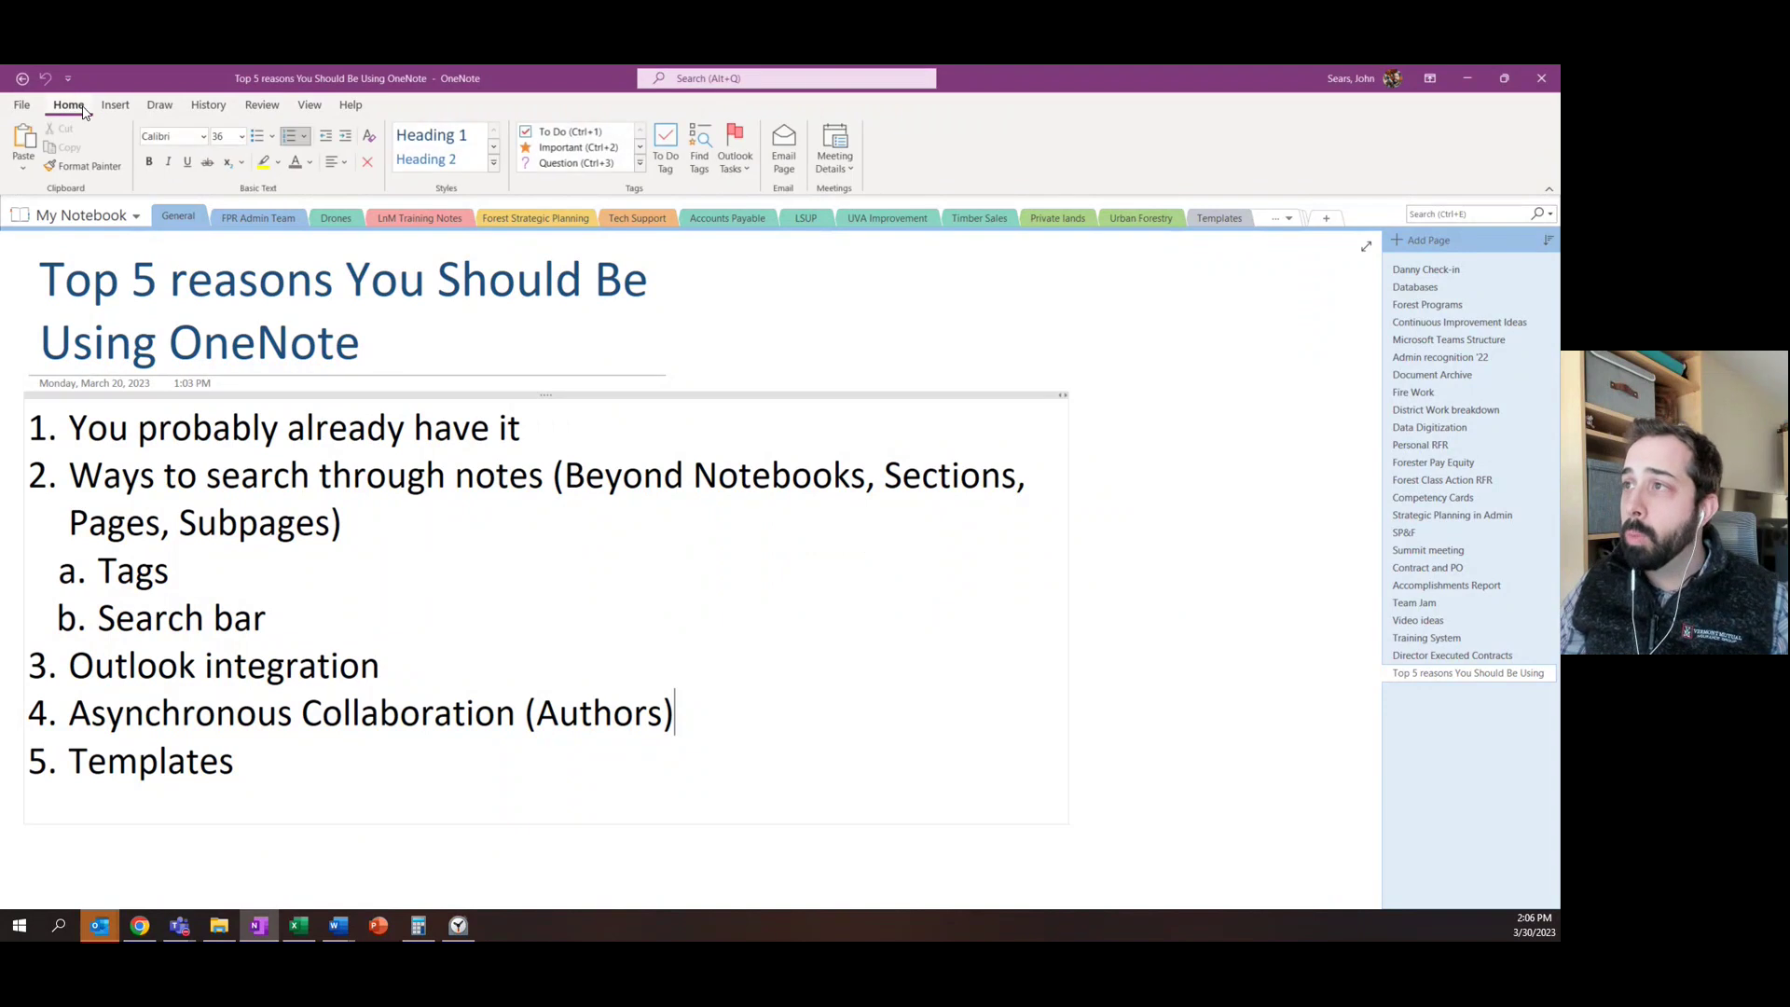
click(640, 171)
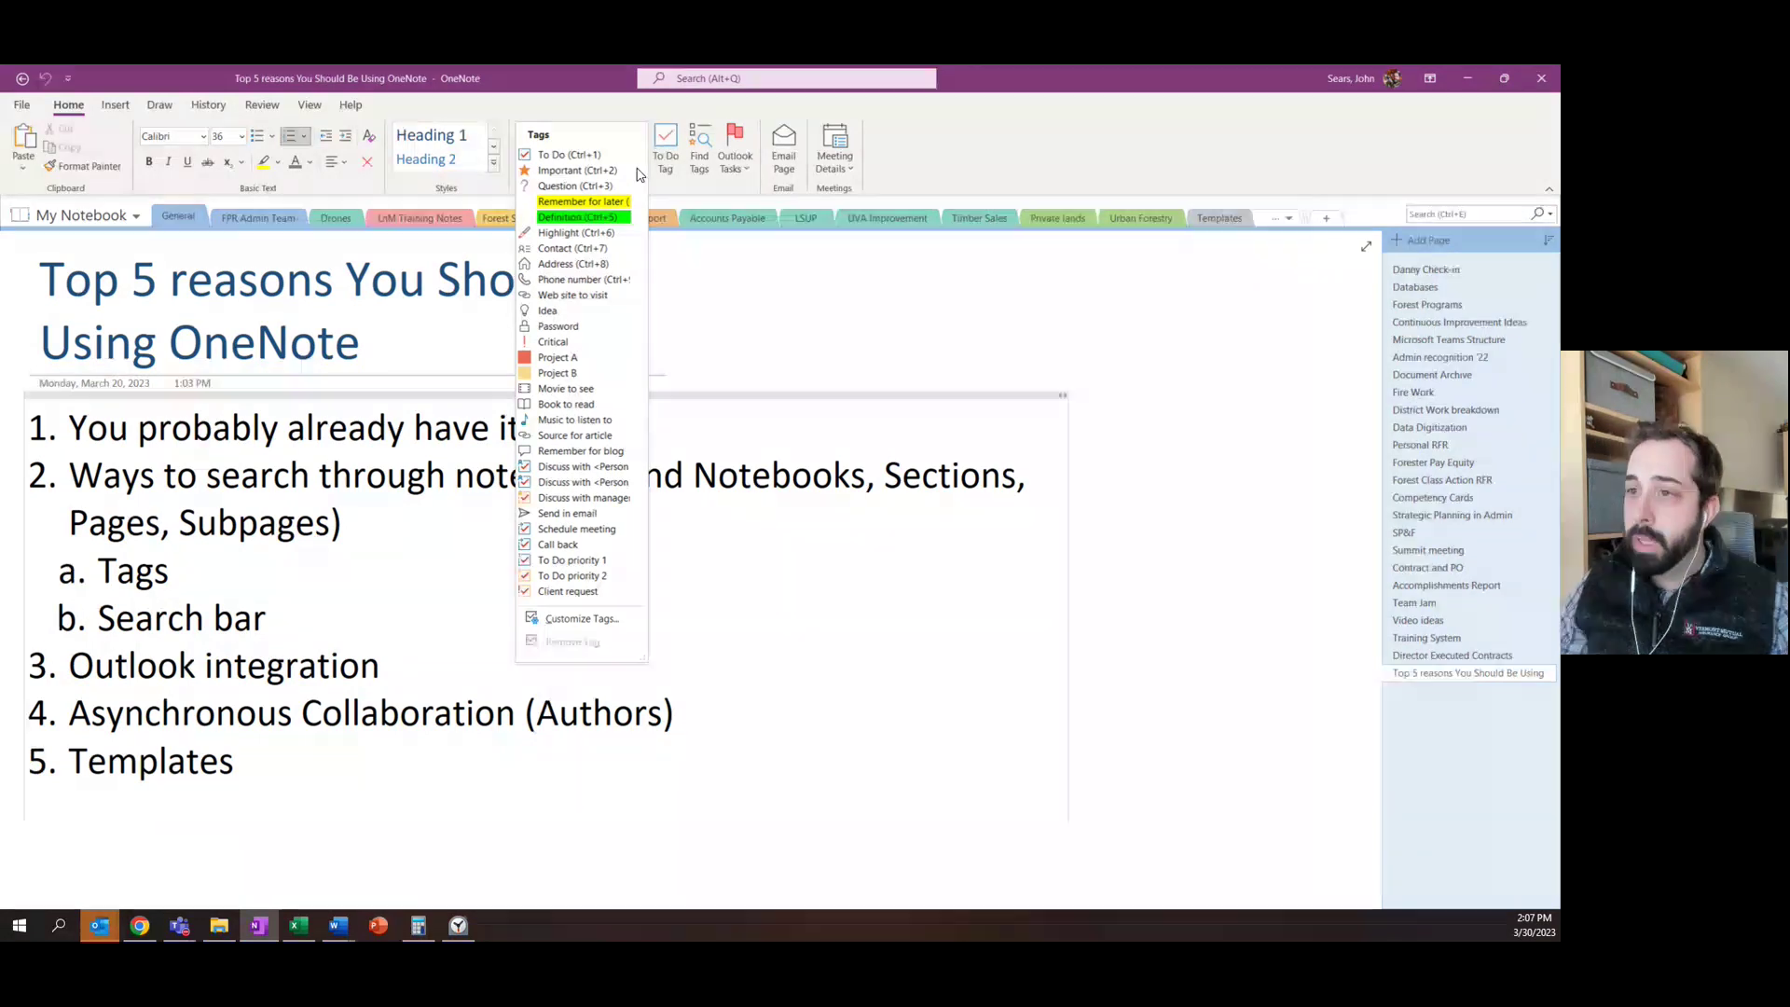
click(108, 433)
drag(107, 433, 522, 434)
click(641, 167)
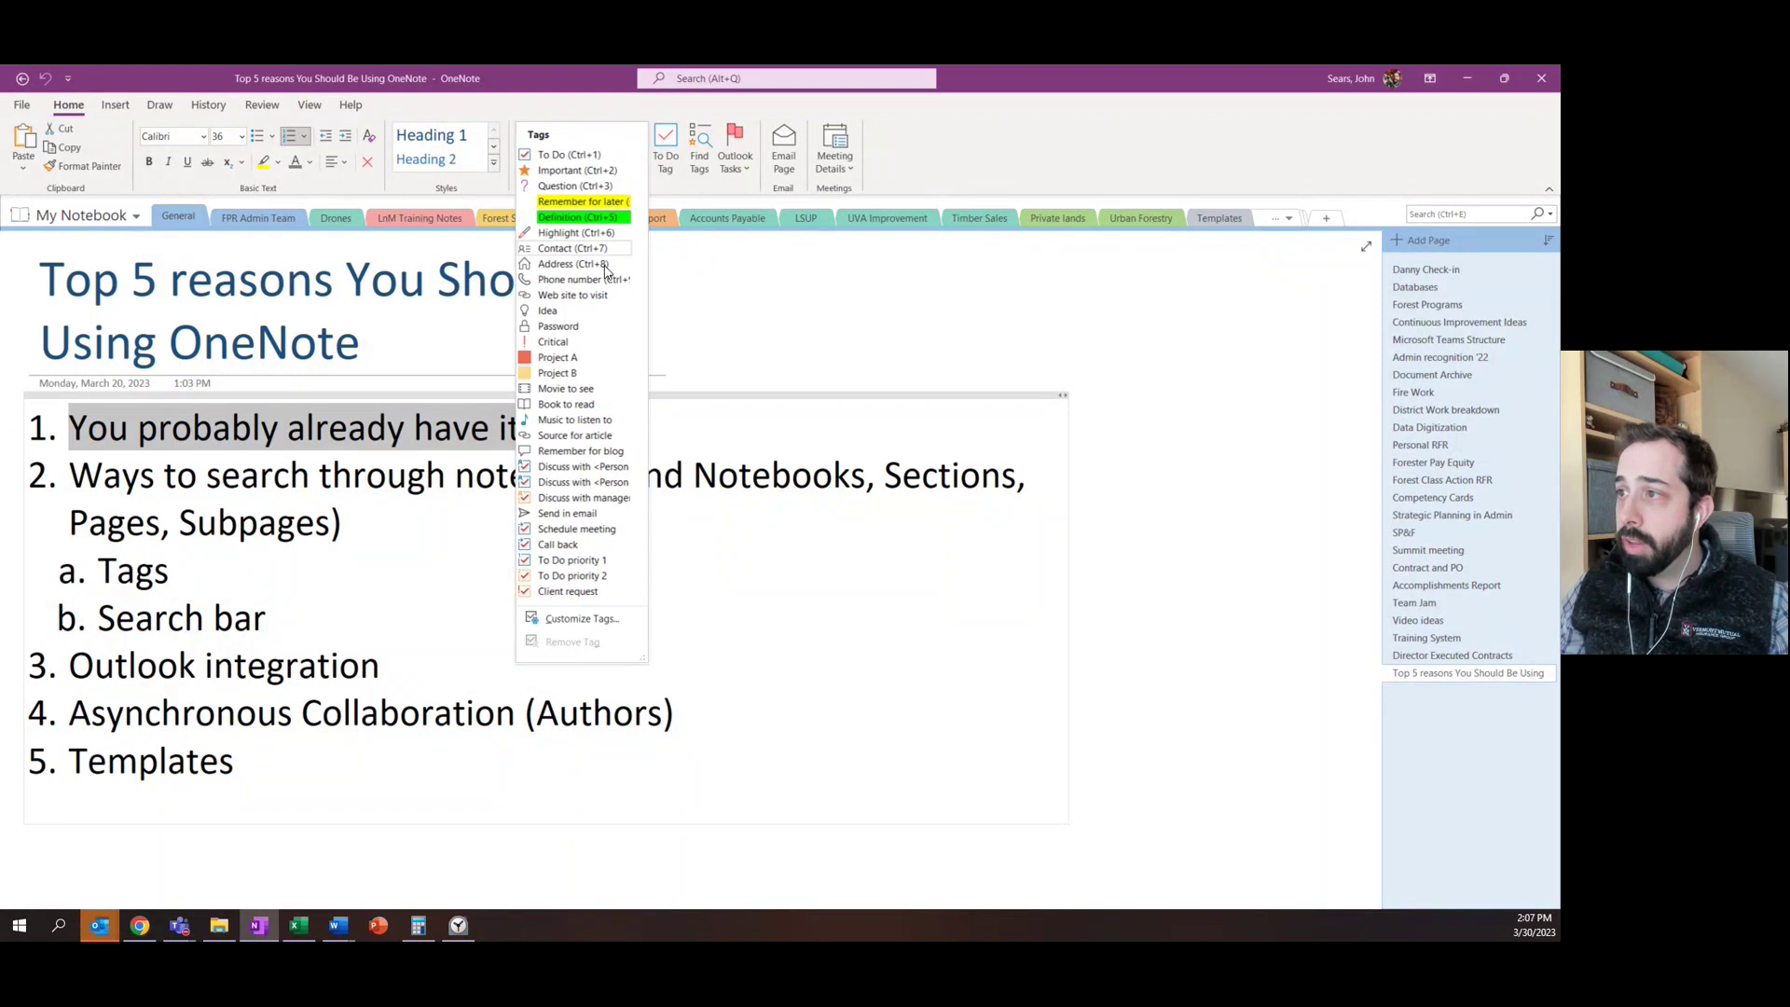
click(569, 342)
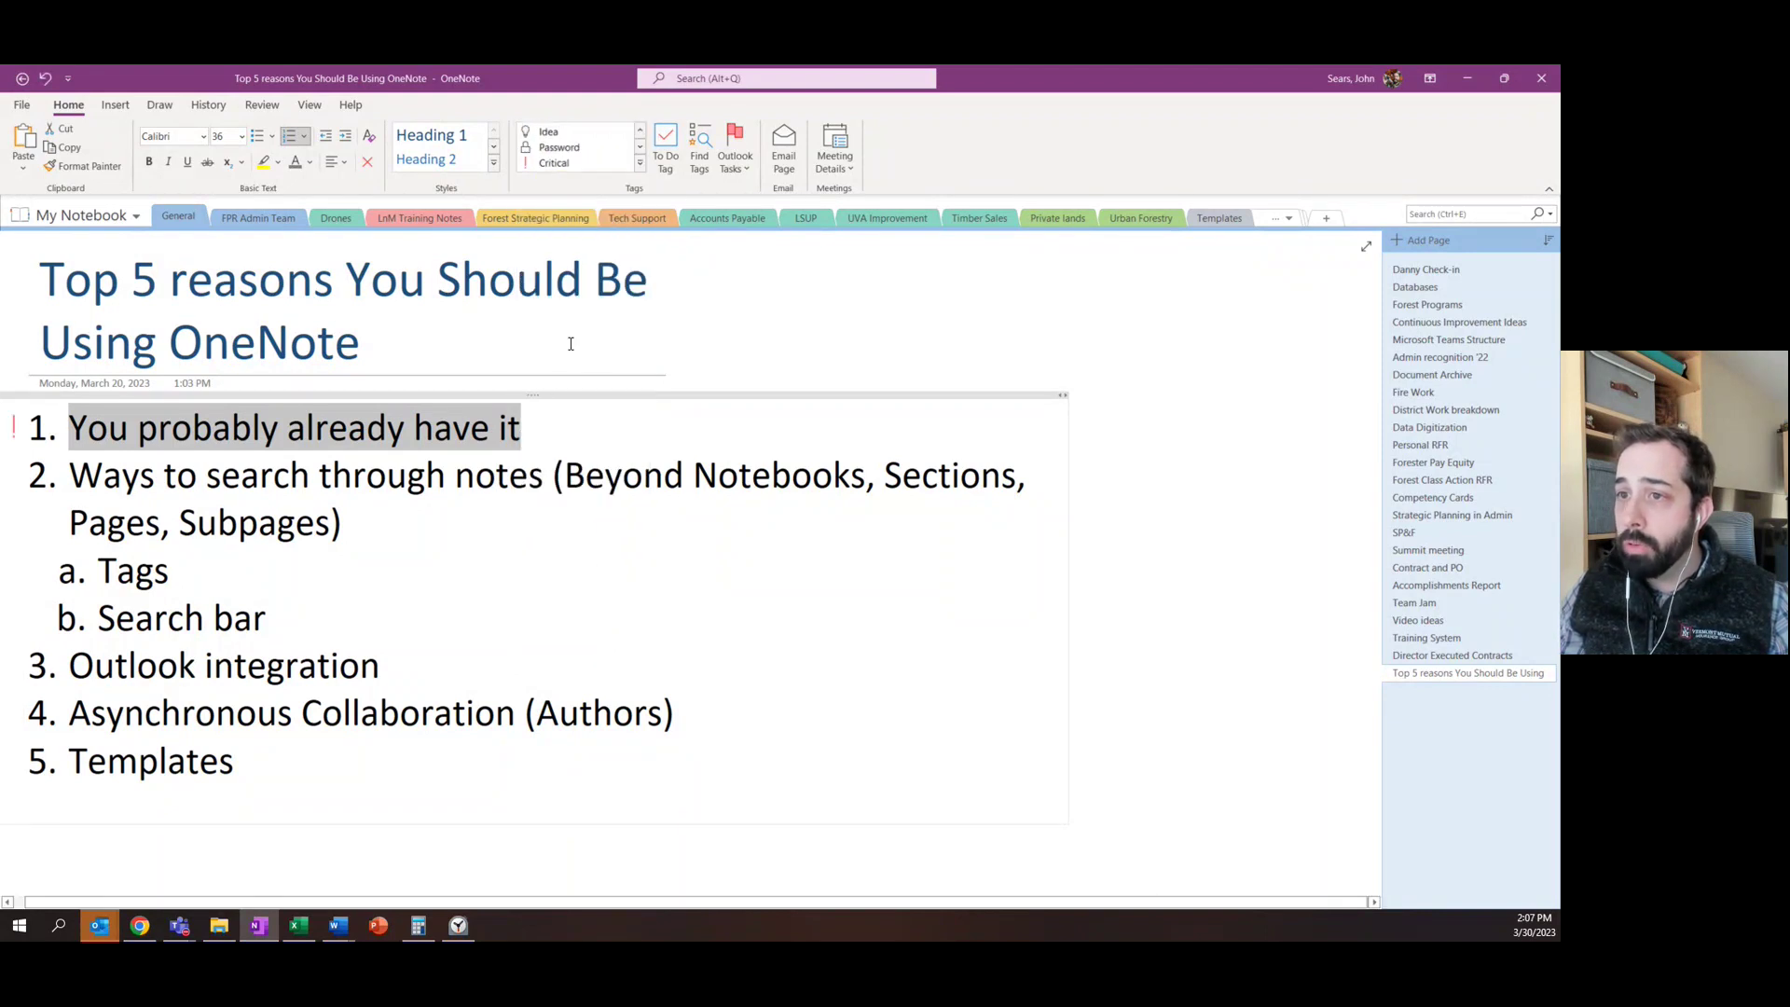
Replace the Critical tag on that first line with a To Do checkbox
click(389, 545)
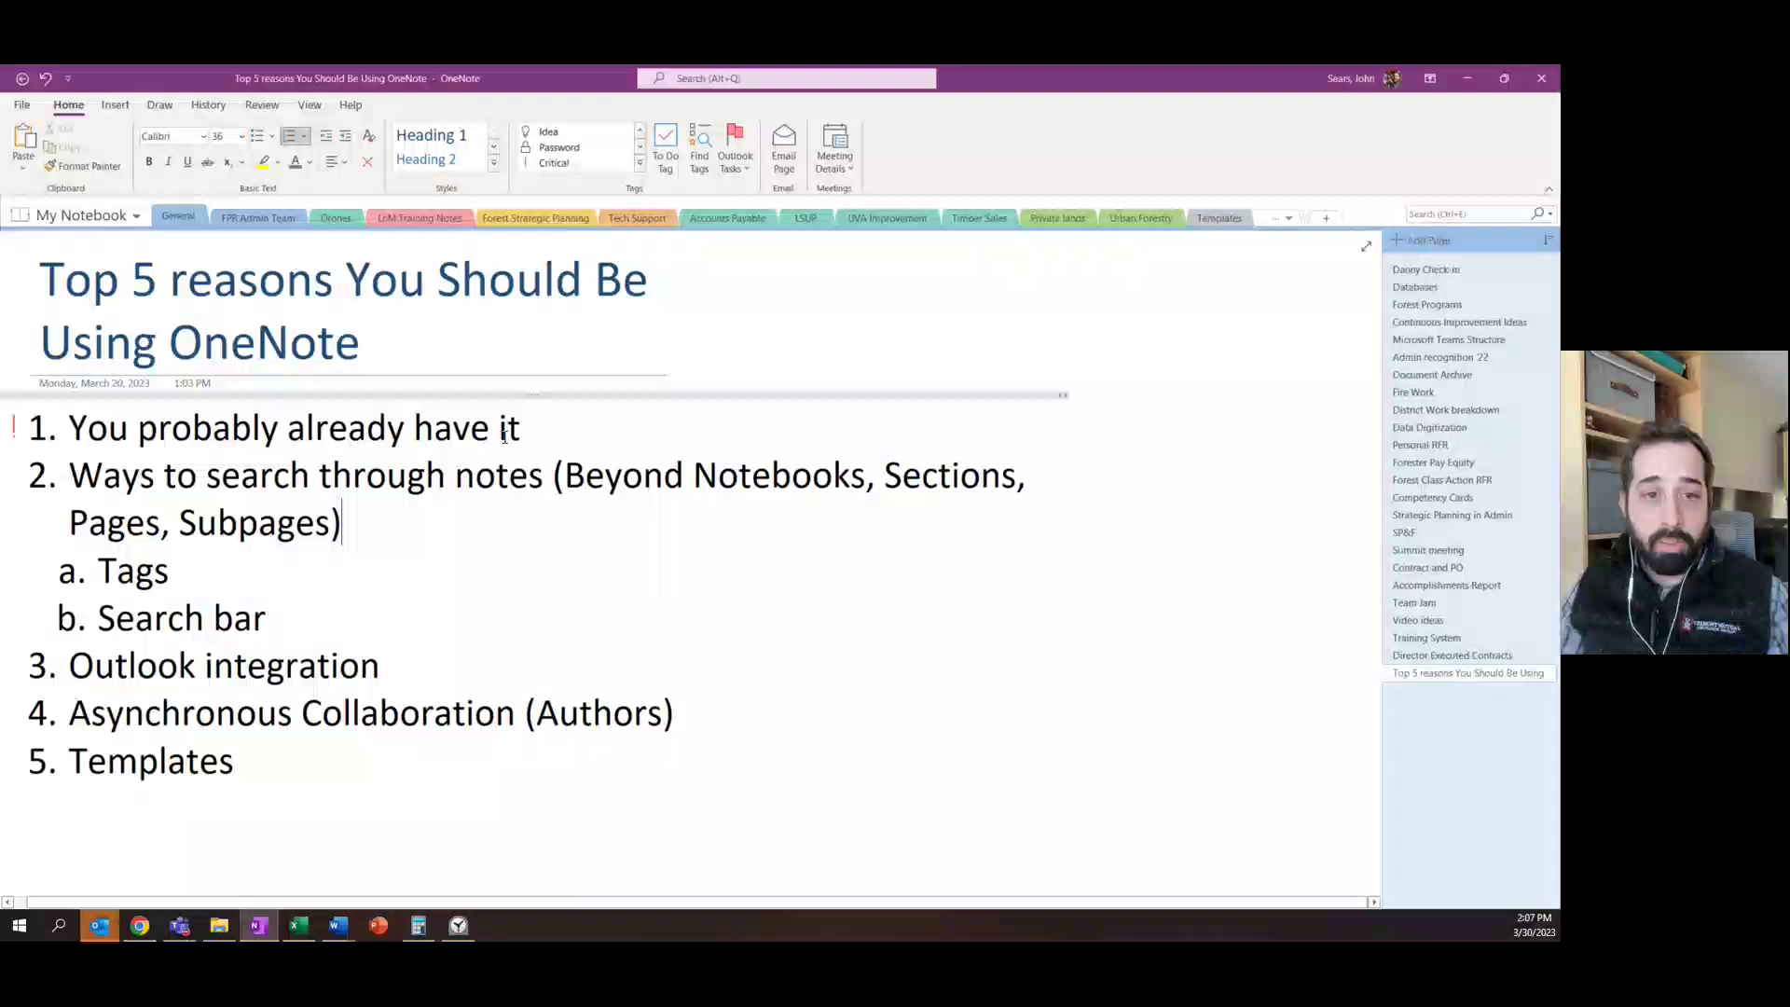
drag(517, 431, 74, 424)
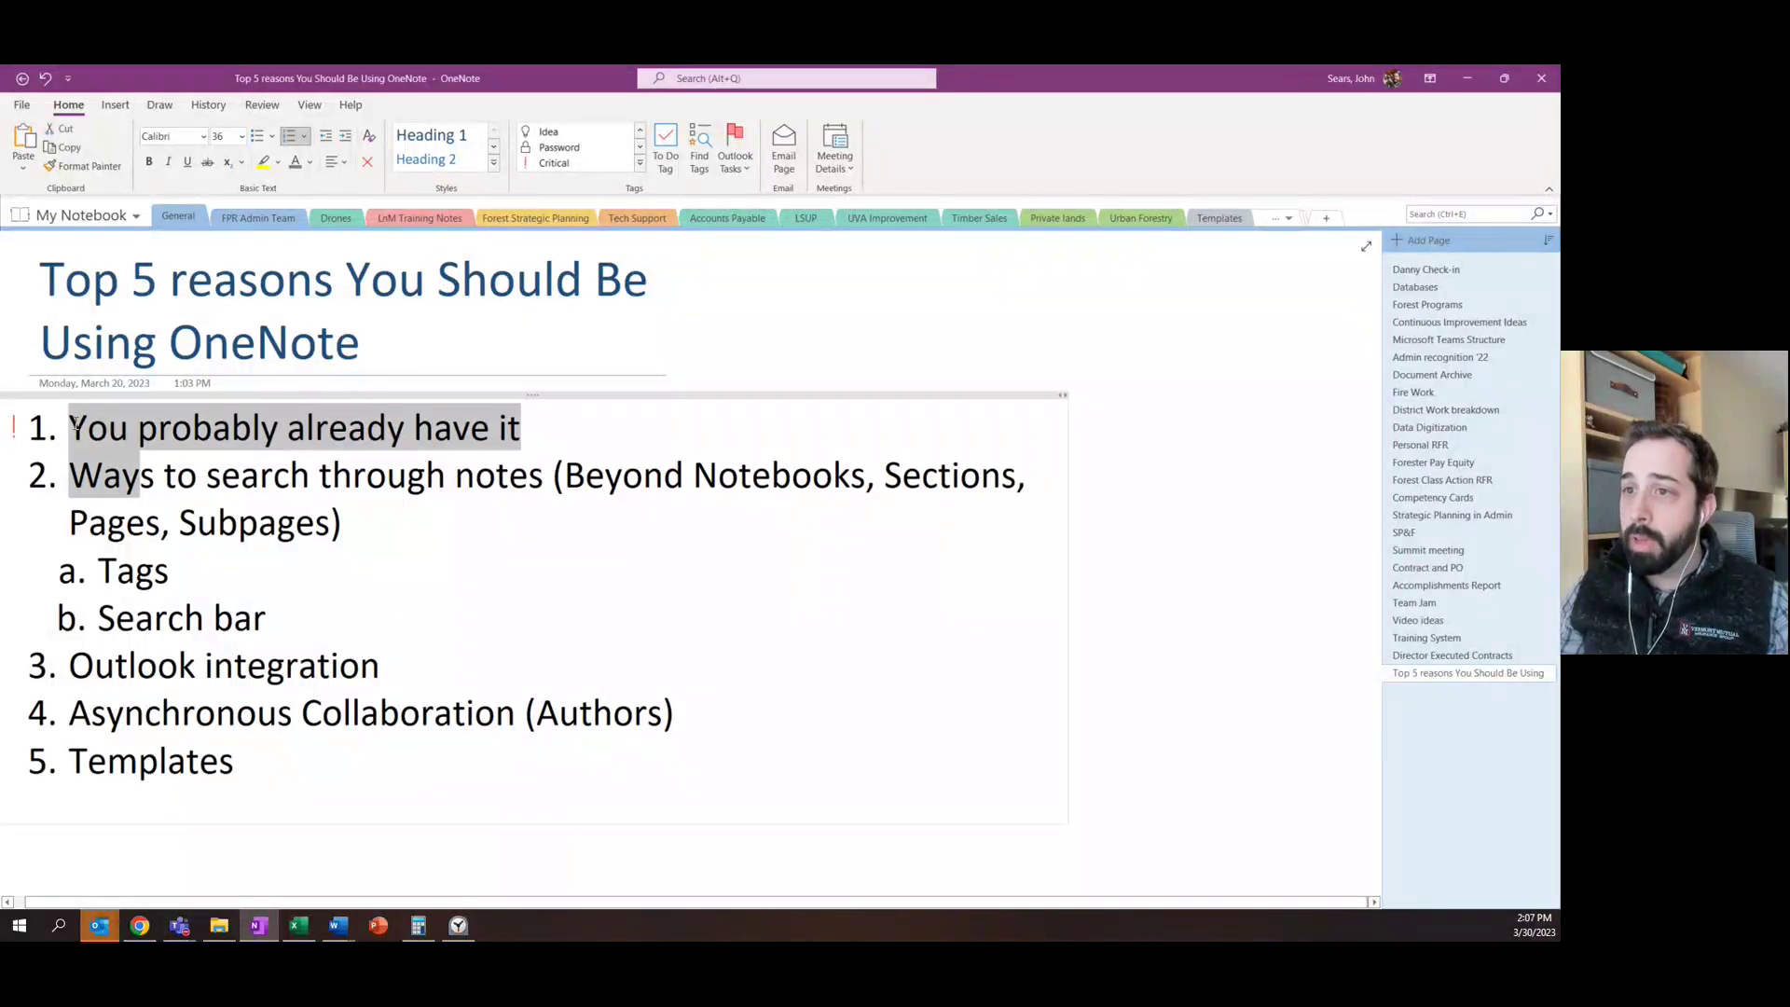
click(668, 155)
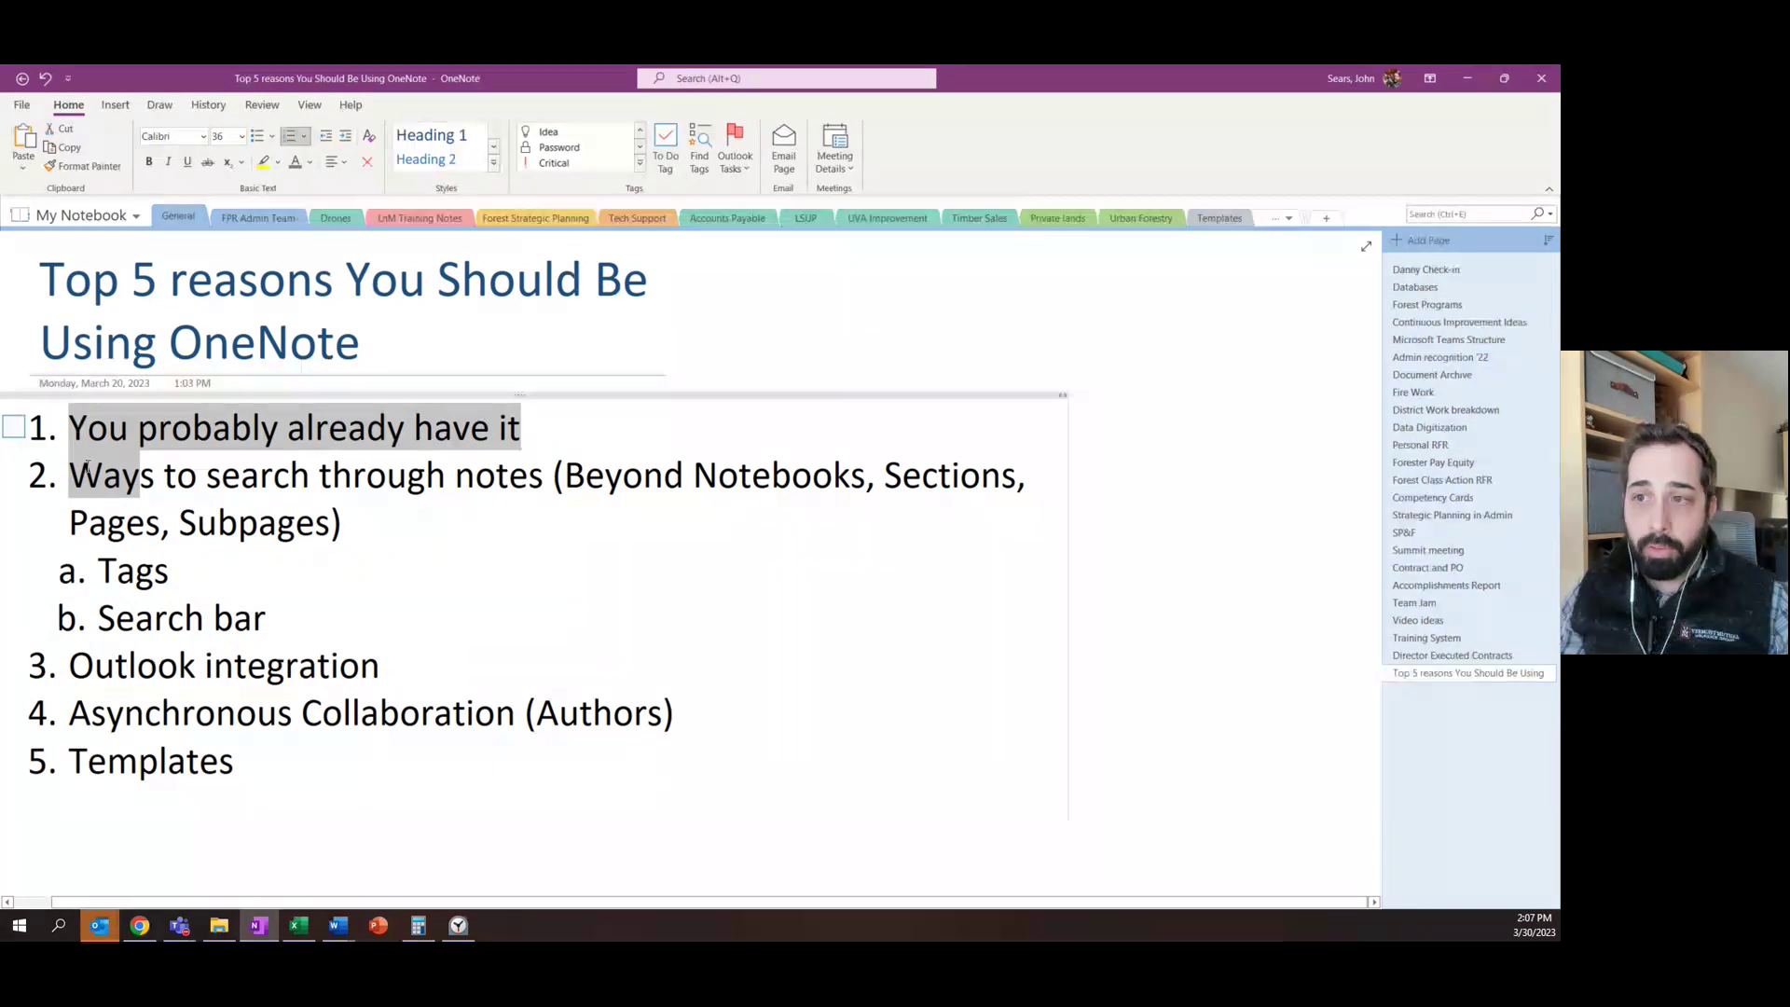
click(450, 453)
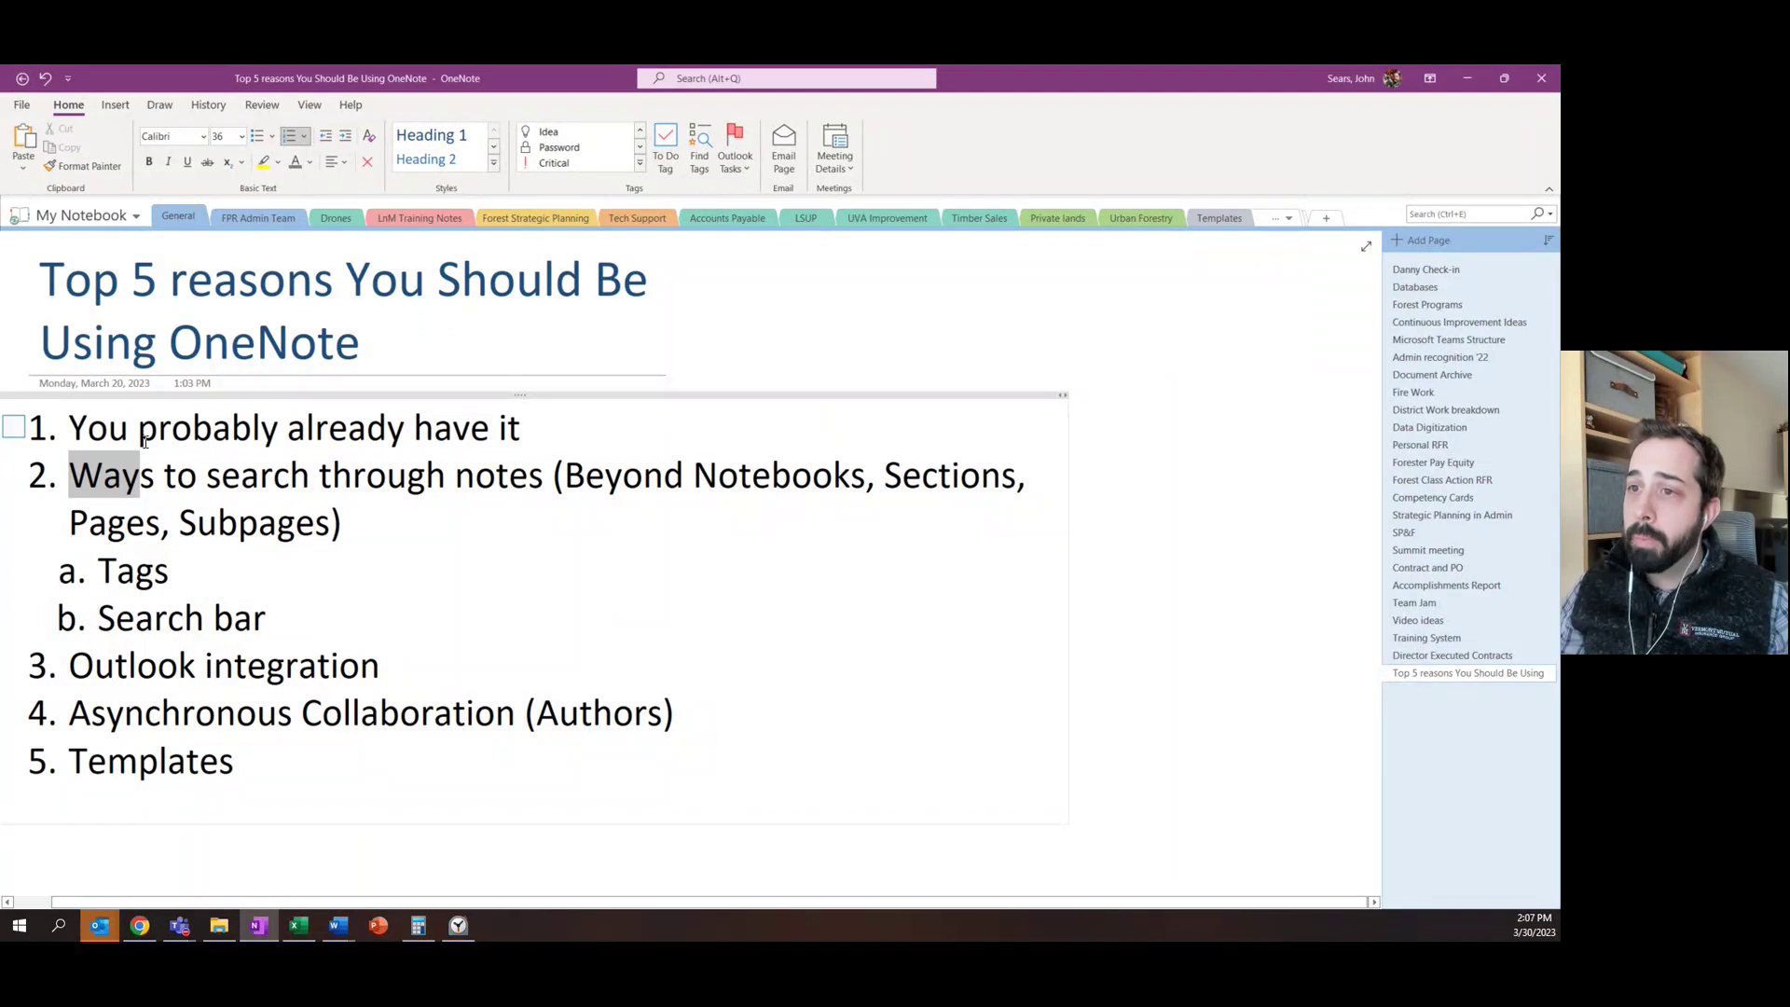
drag(70, 427, 221, 424)
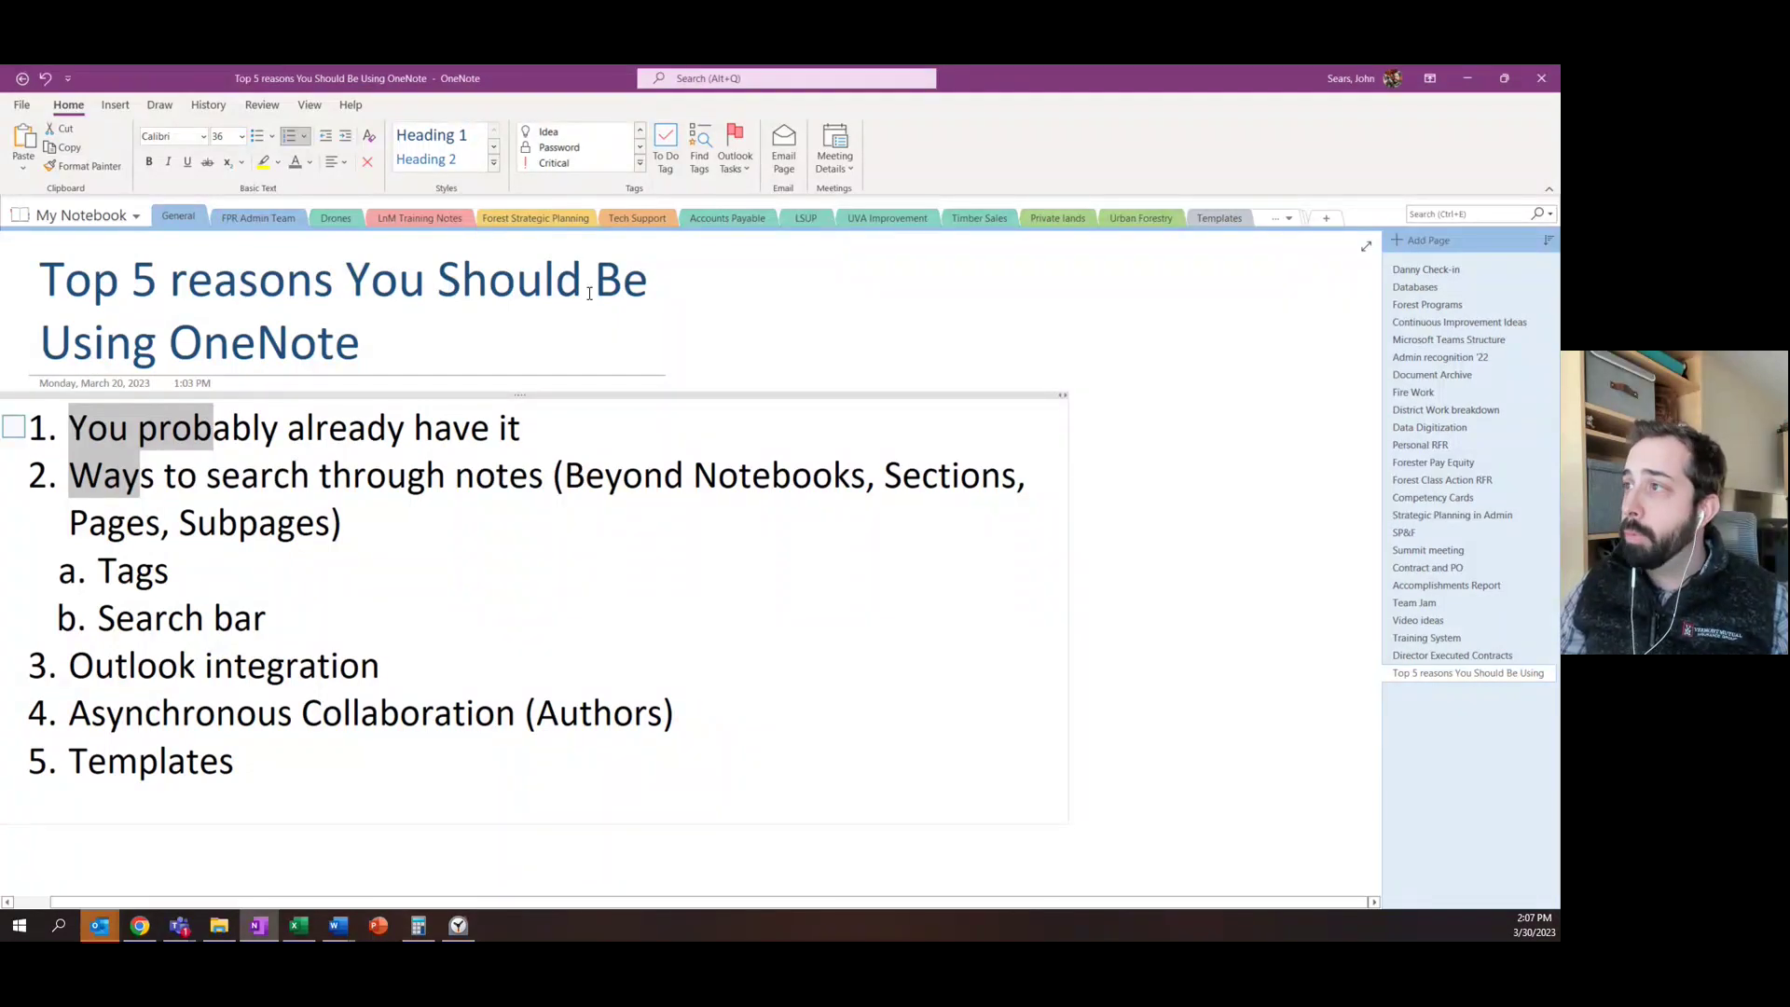
Open the Tags Summary, follow the Survey Development item, then return to the General section
click(702, 157)
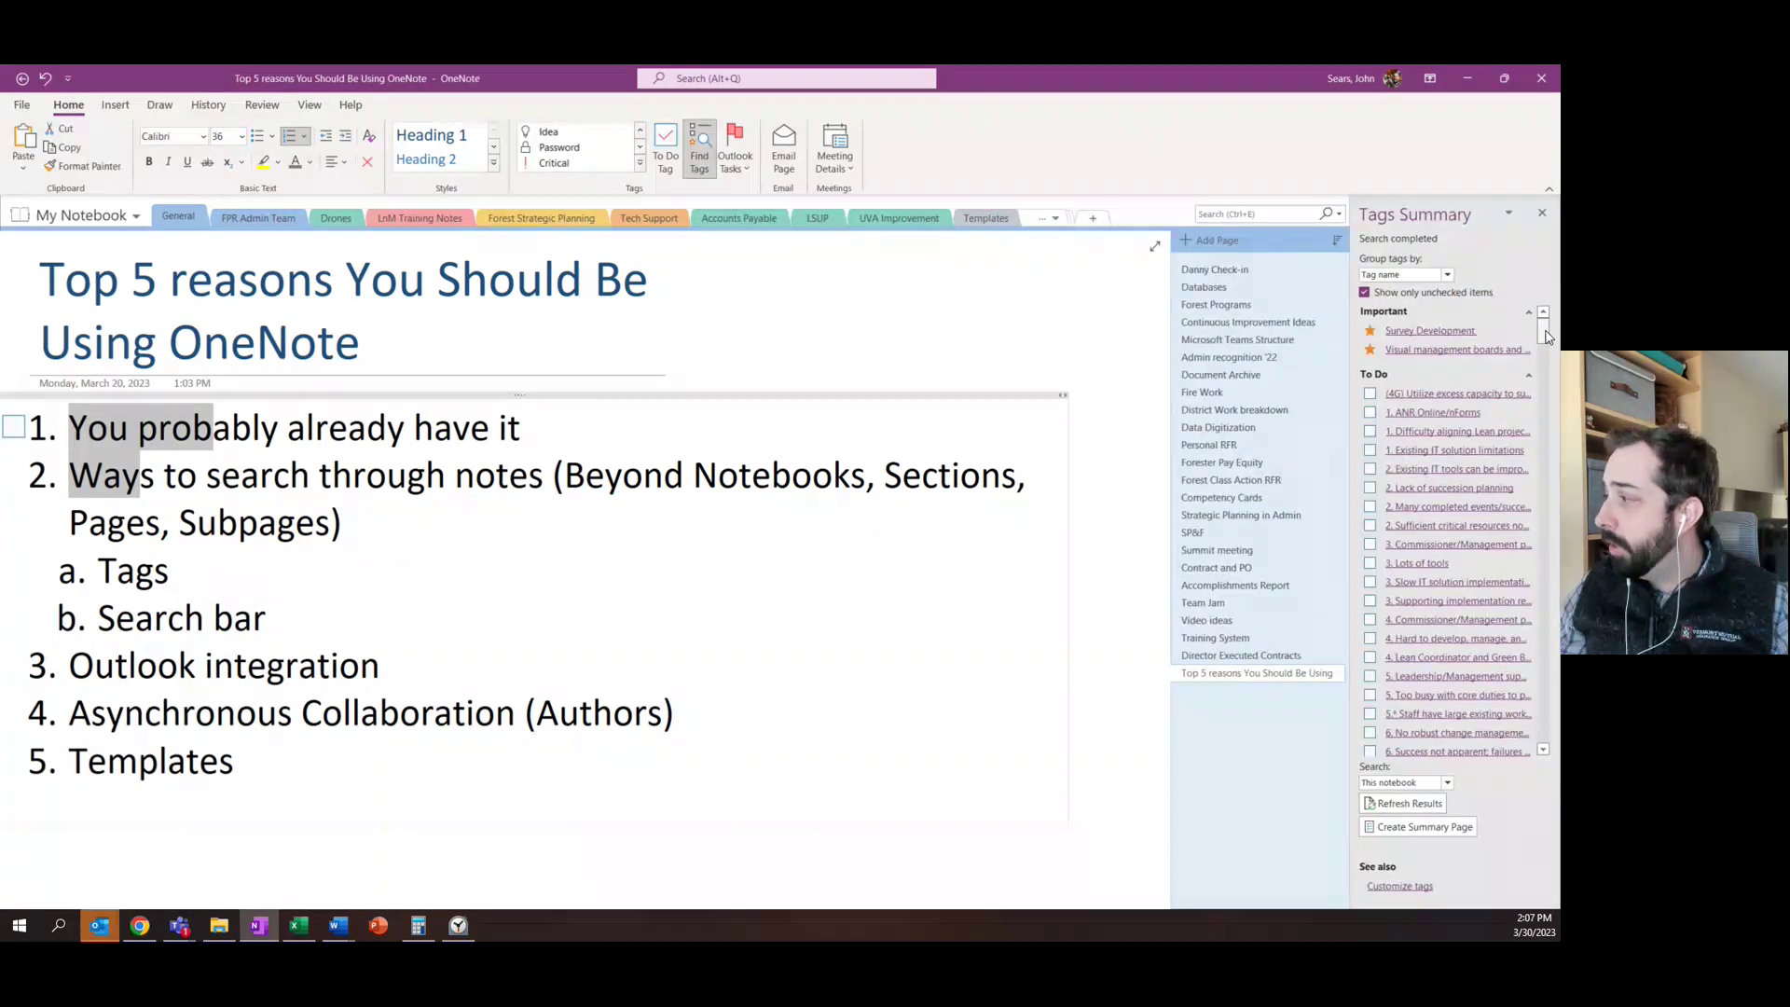
mouse_move(1544, 331)
mouse_down()
mouse_move(1545, 730)
mouse_move(1522, 324)
mouse_up()
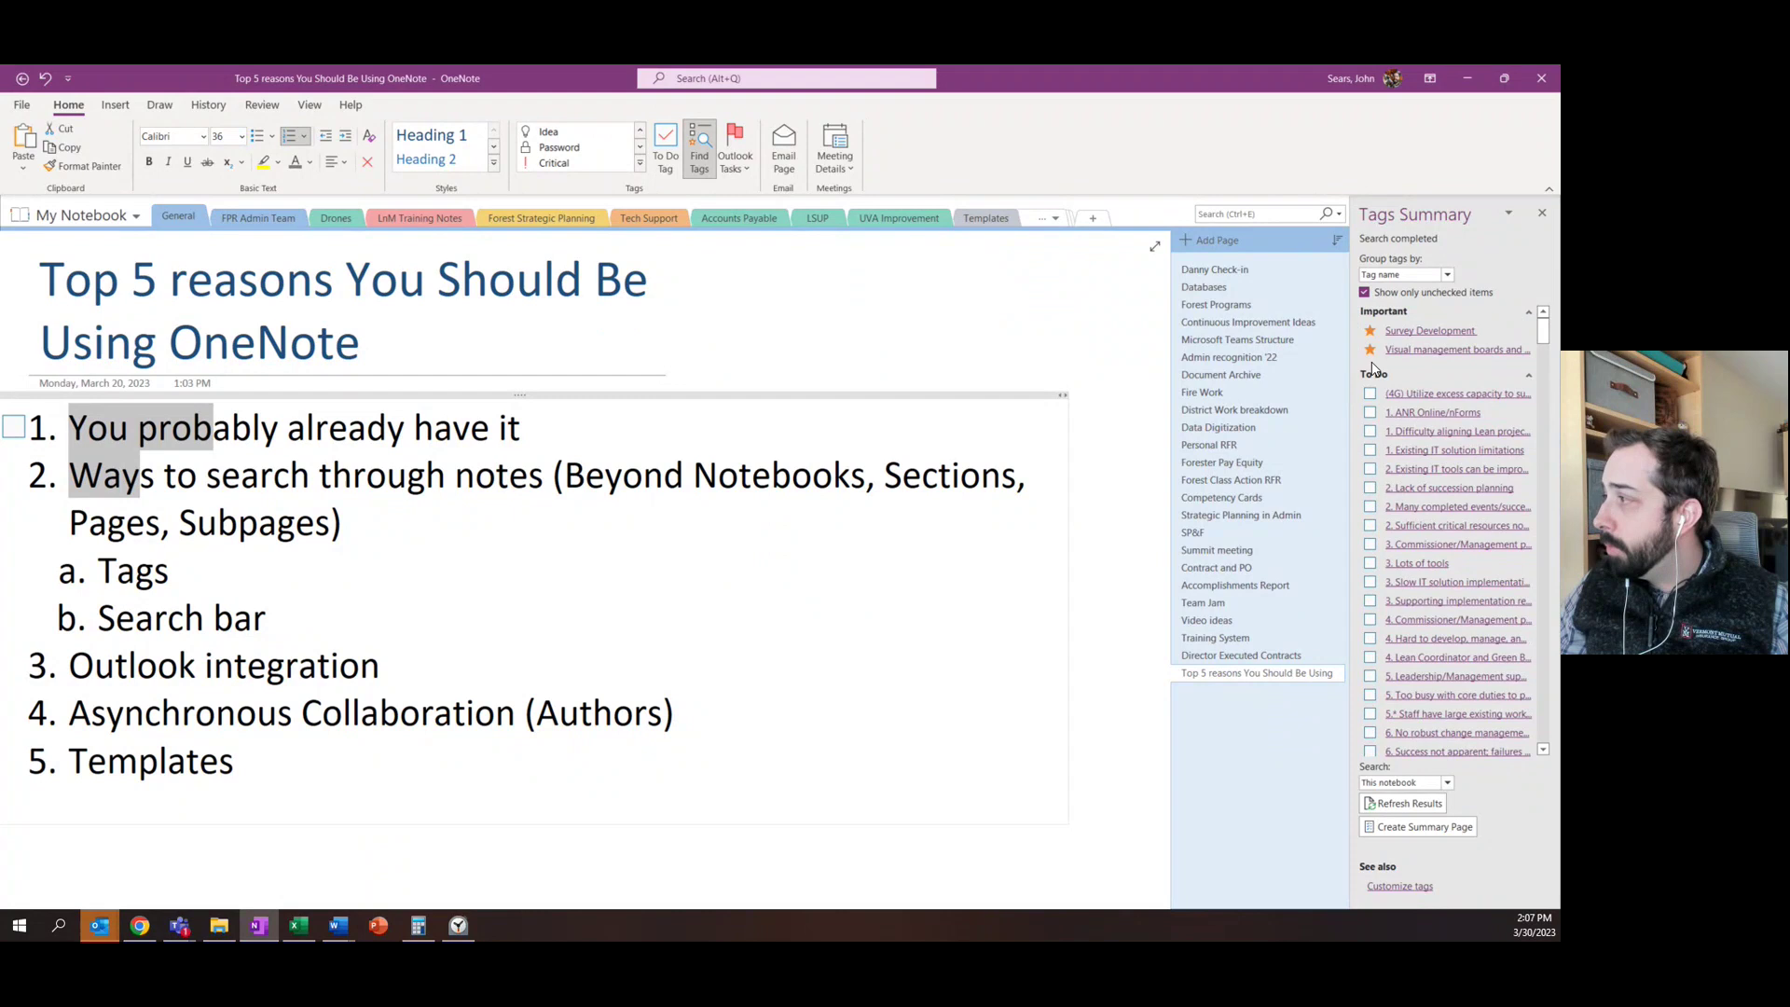
click(1419, 336)
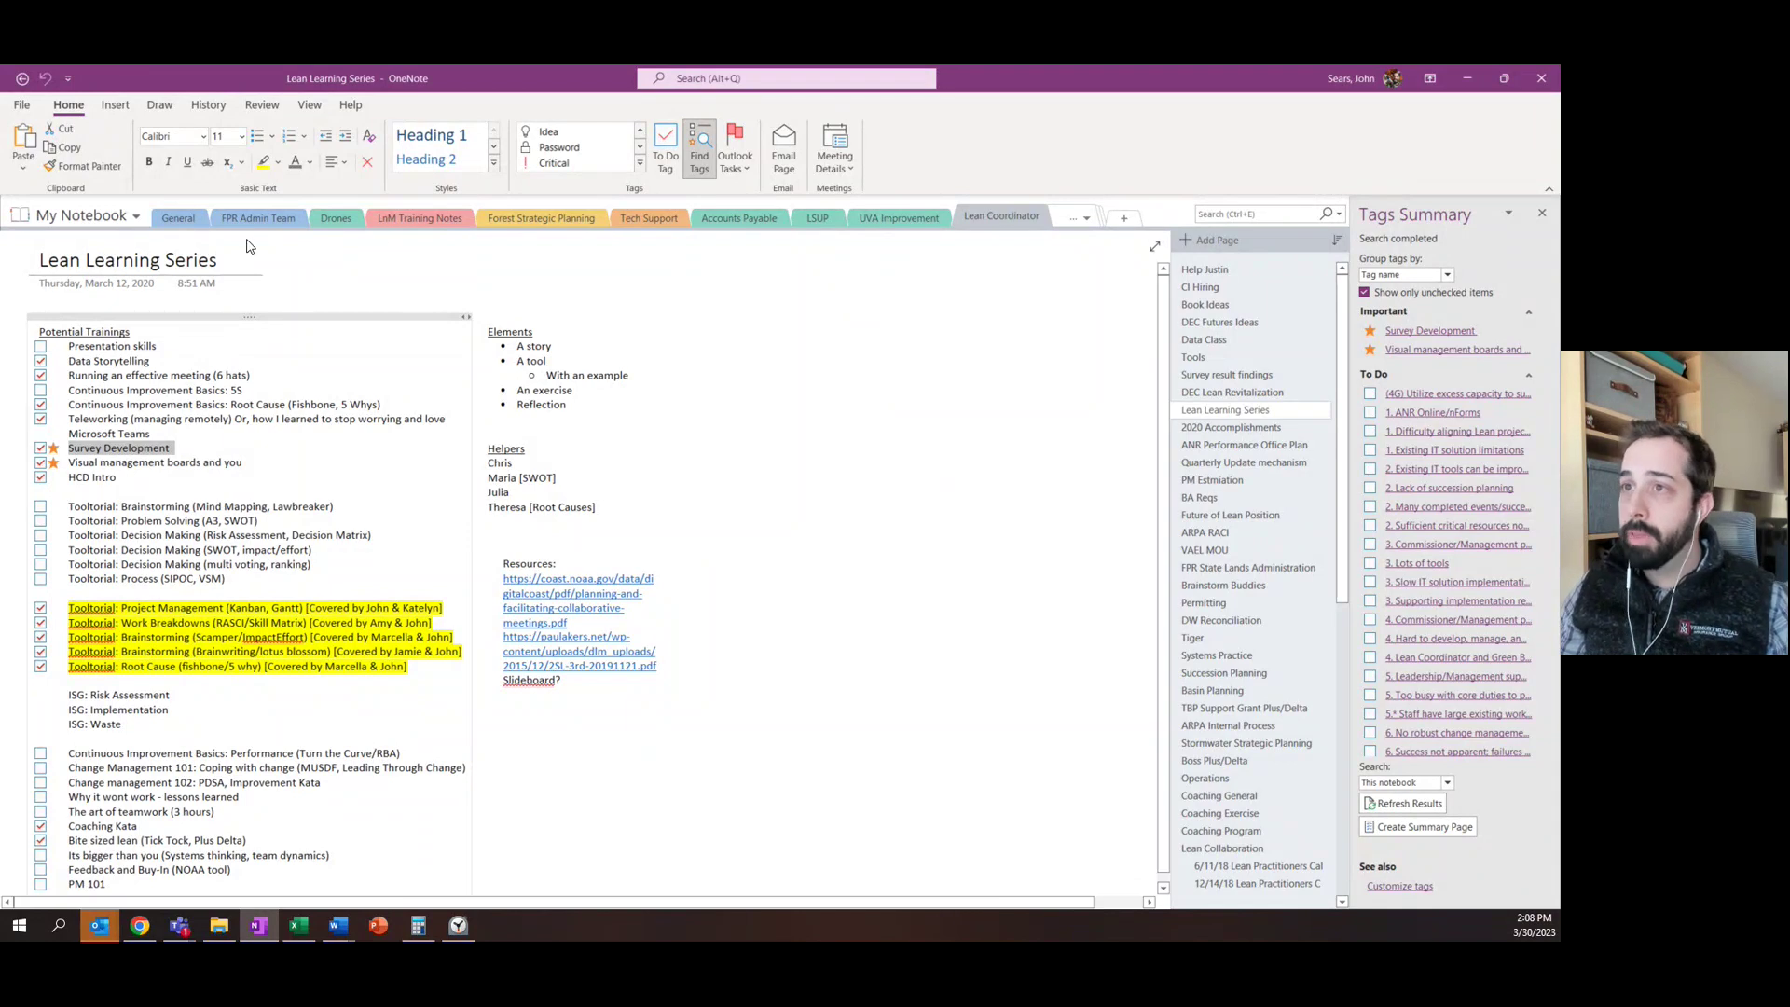
click(172, 222)
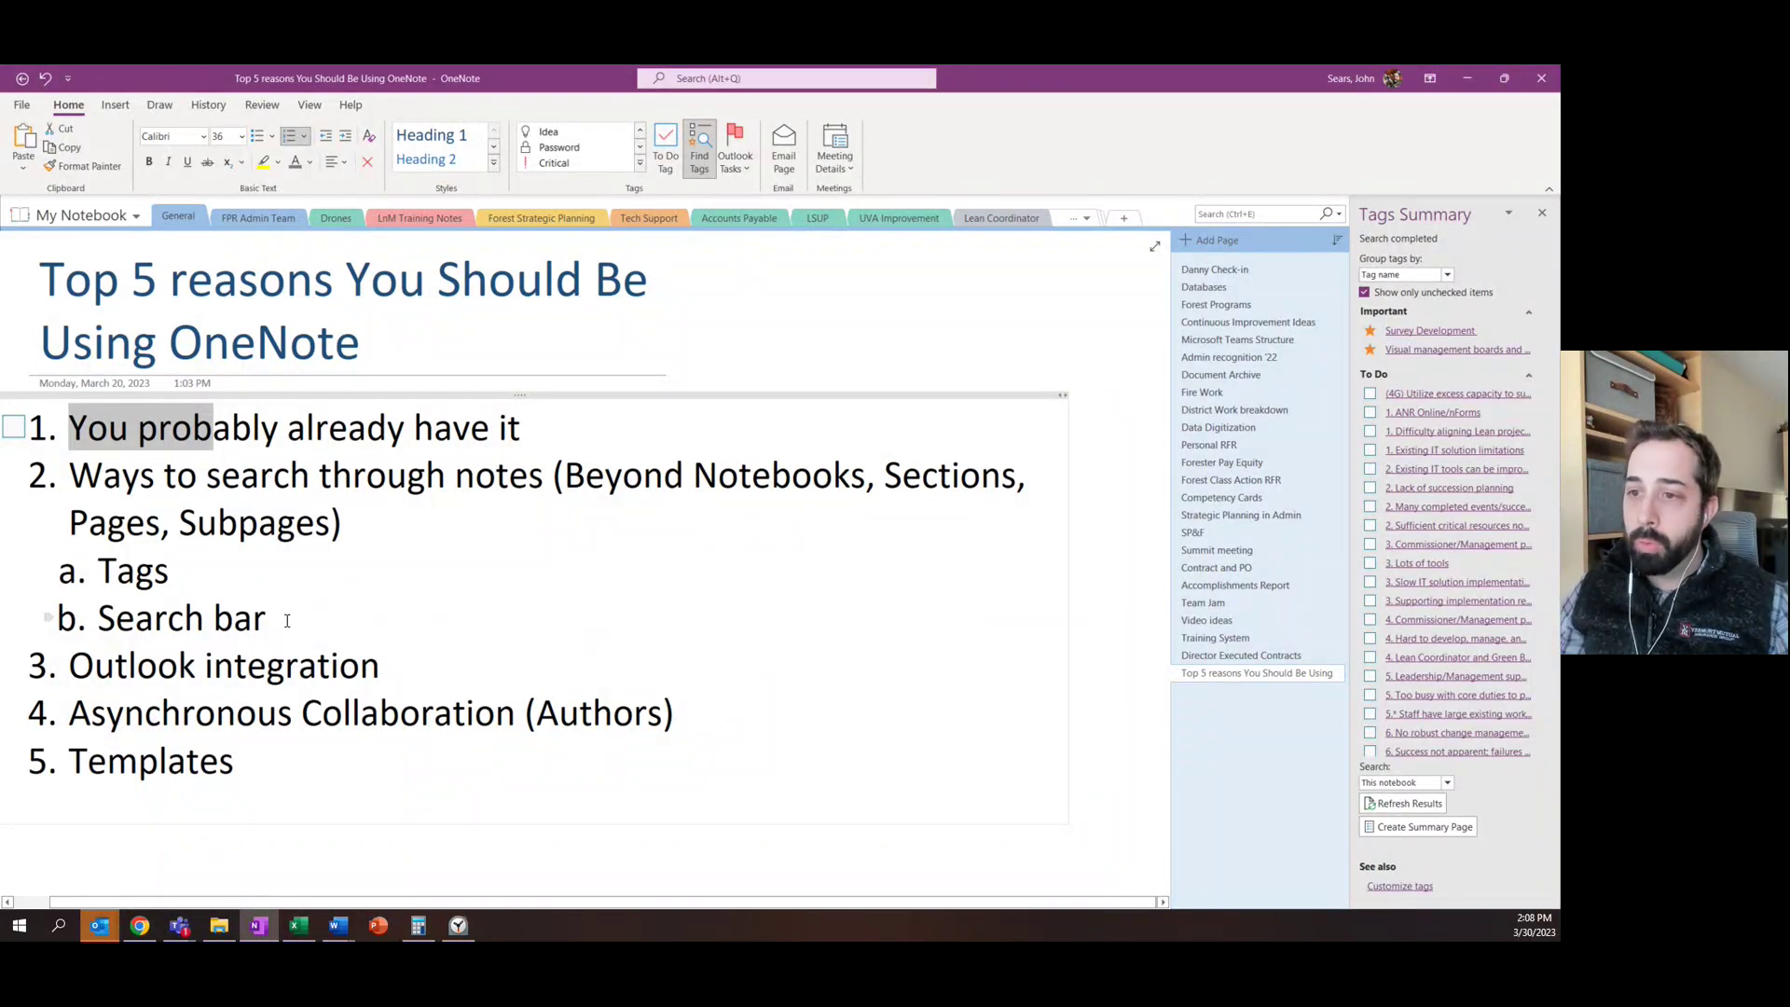
Close the tags summary and start a search scoped to All Notebooks
triple_click(233, 629)
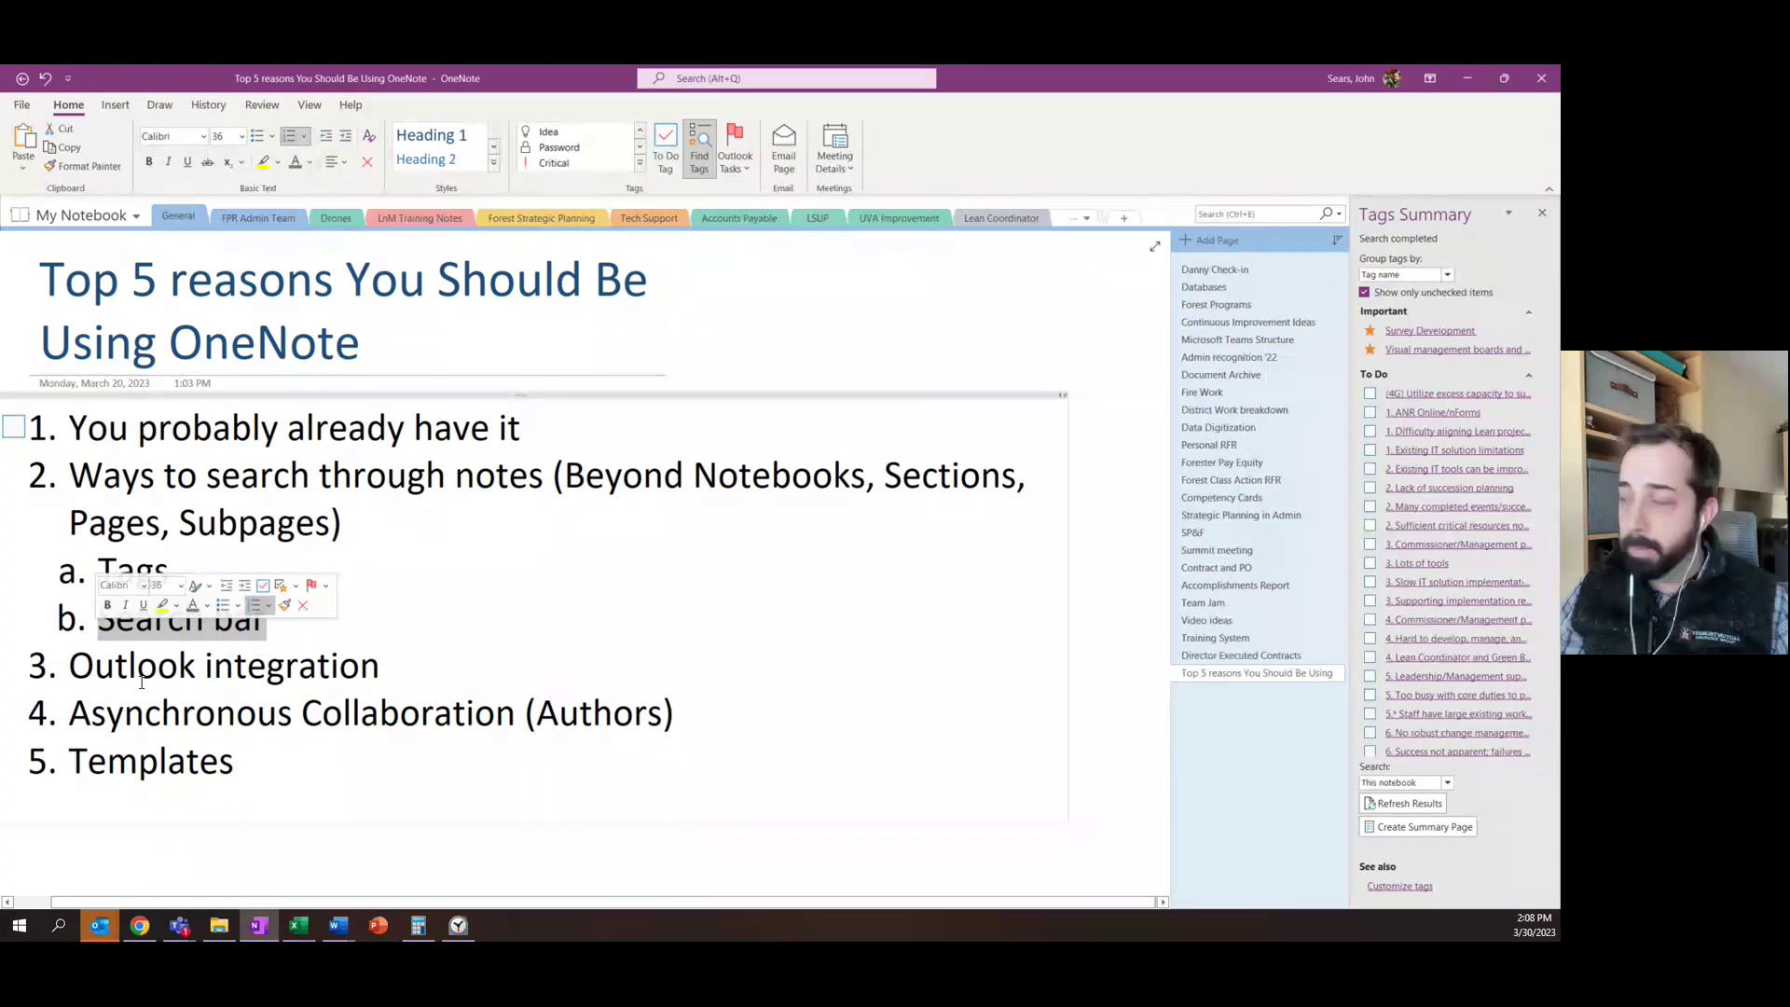
click(1542, 213)
click(1456, 213)
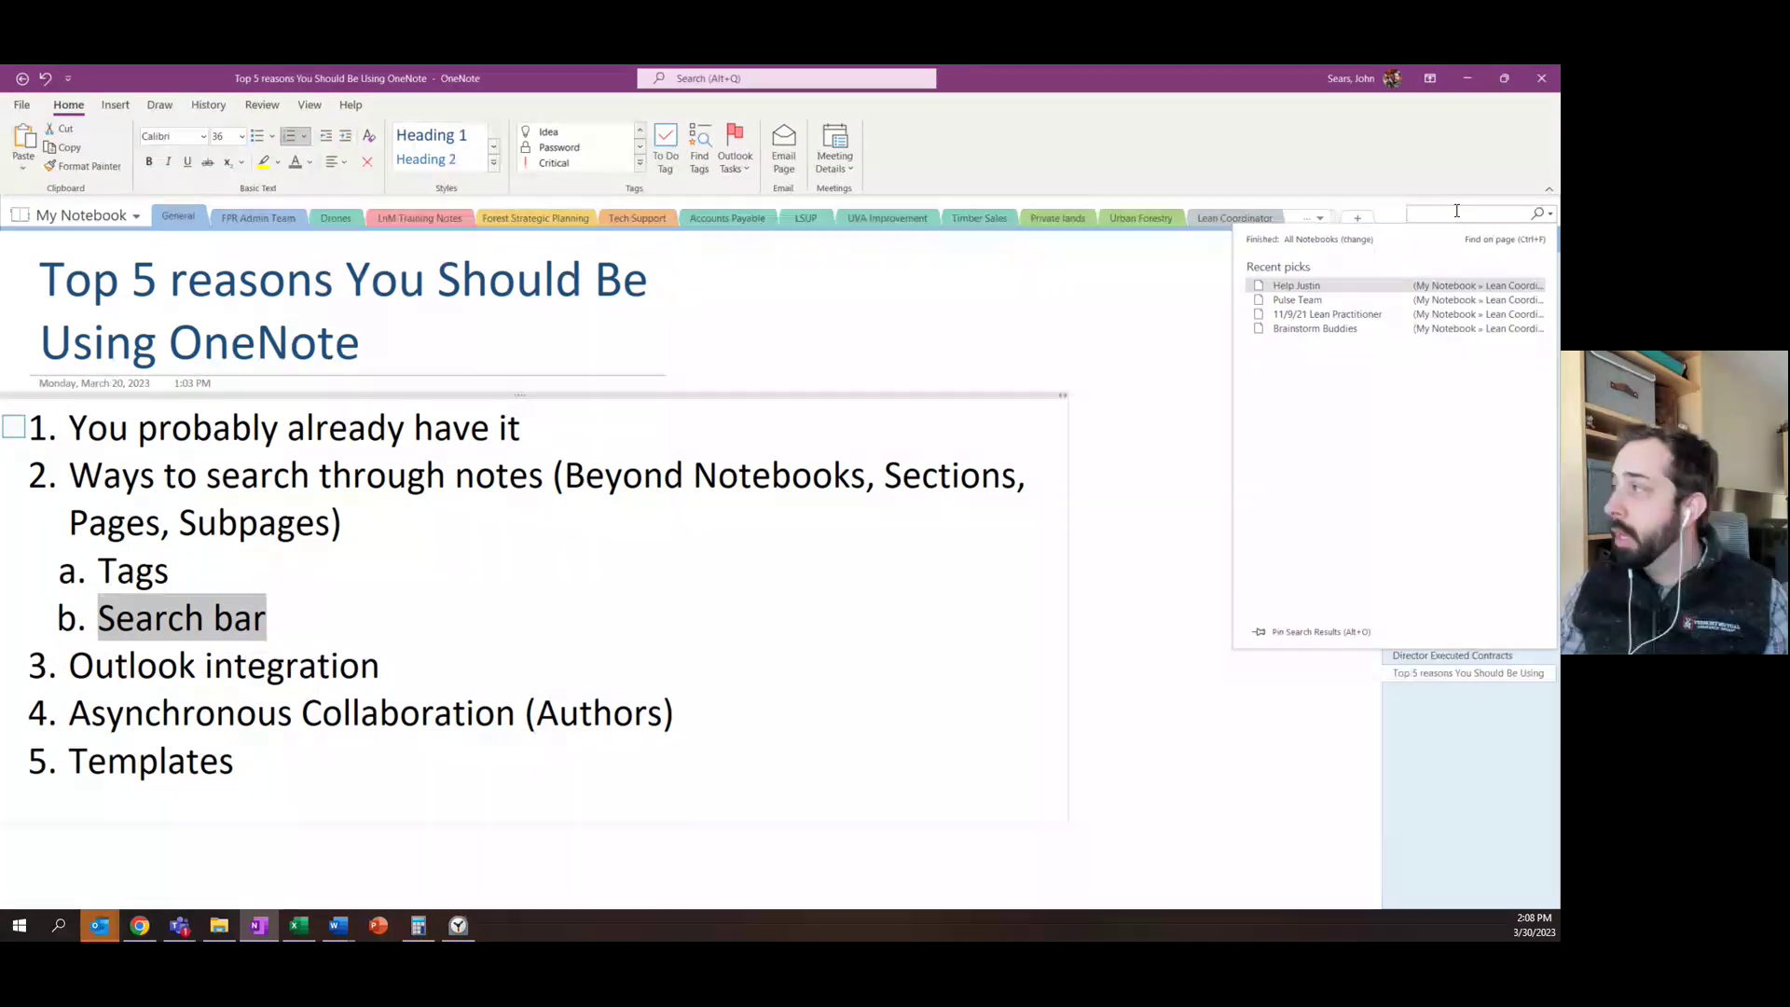
click(1365, 247)
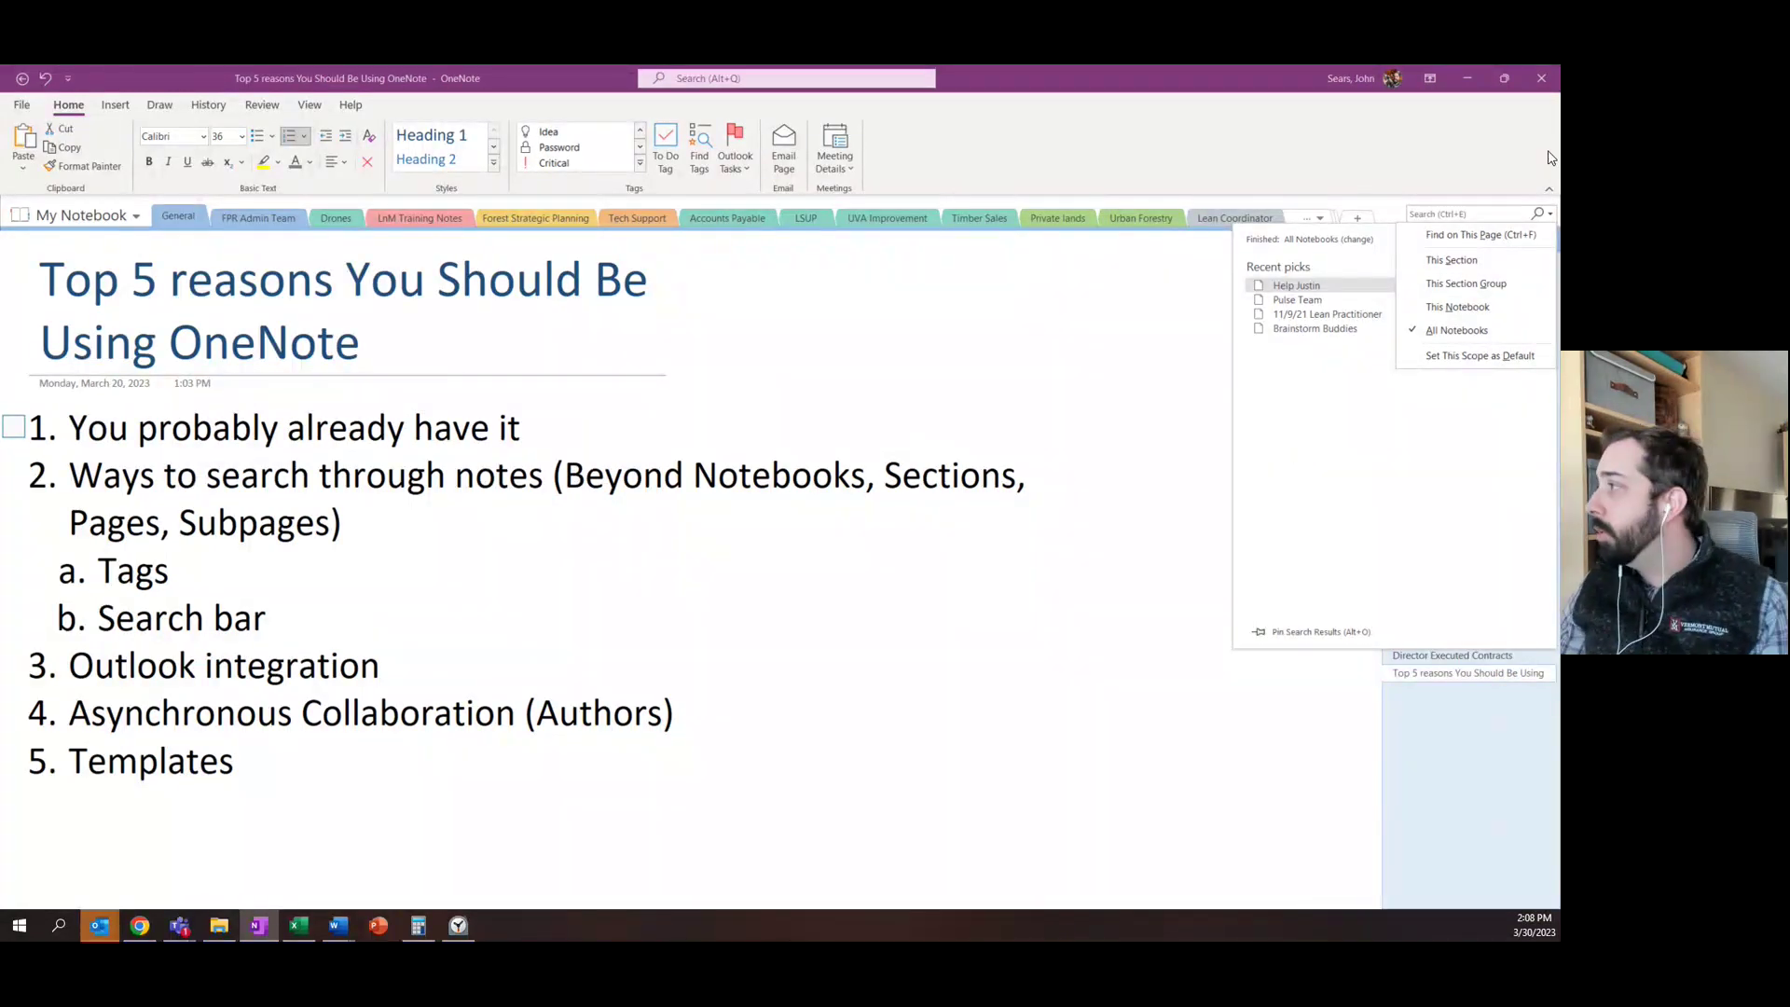
click(1431, 213)
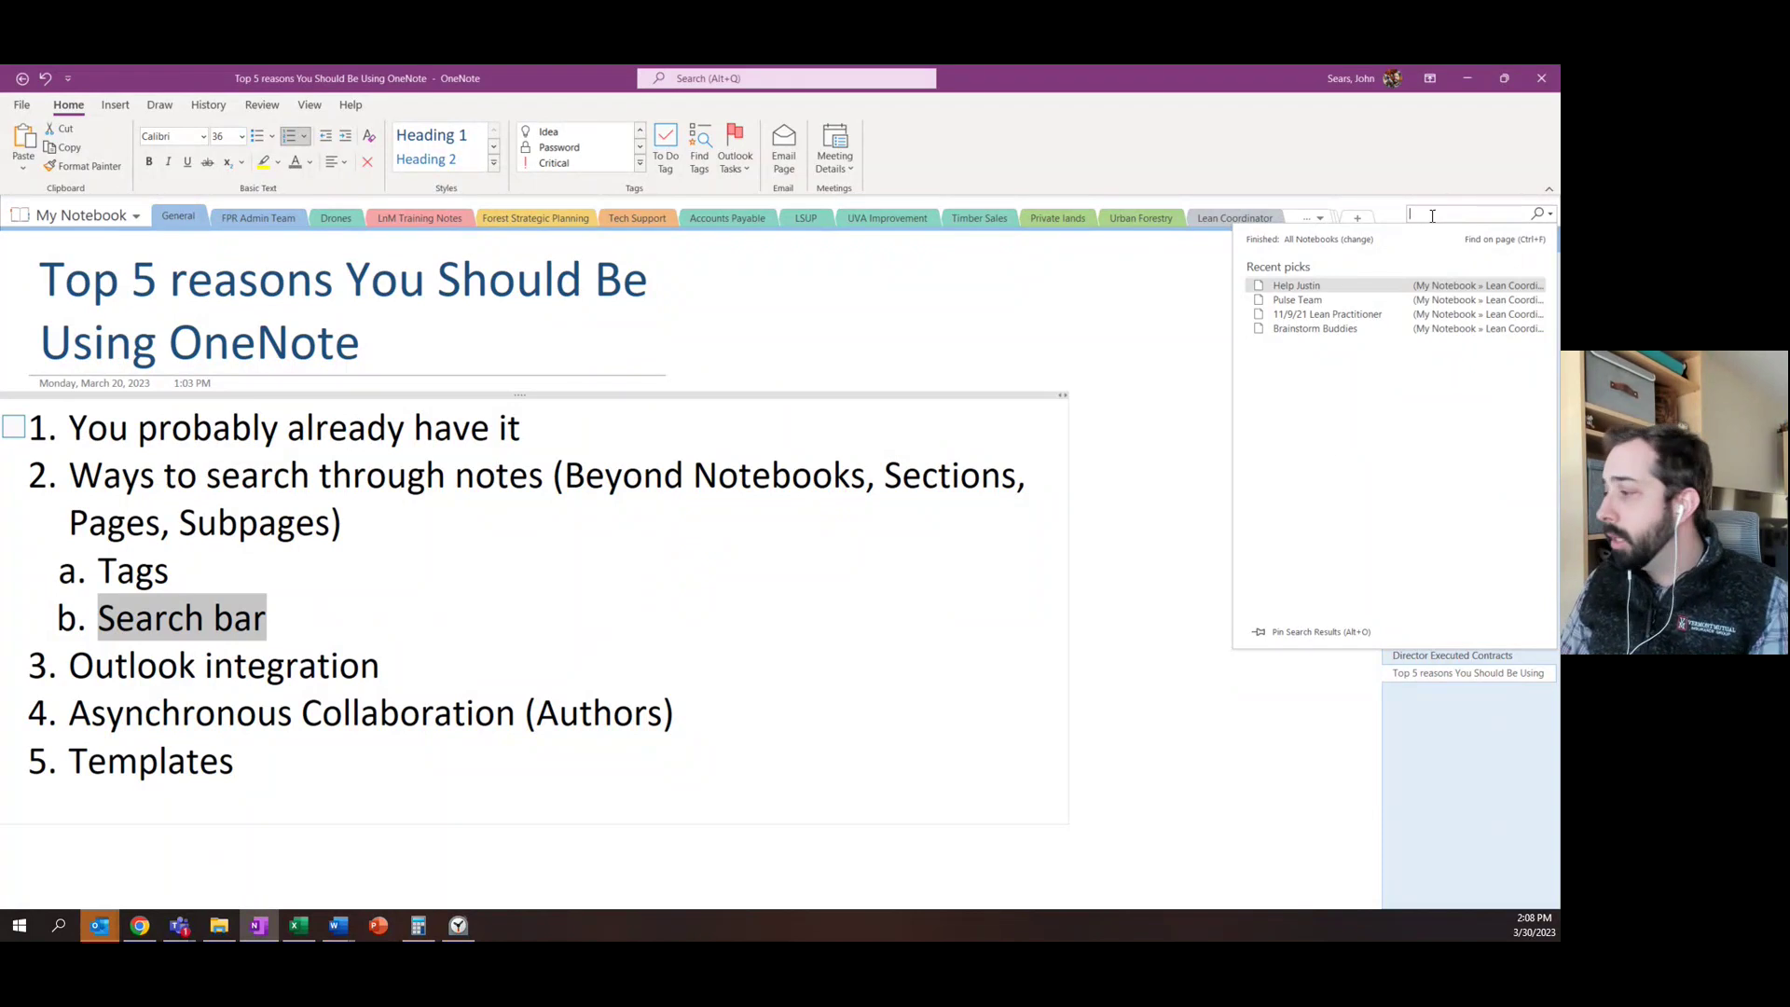
Search for 'change', scroll through the results, then dismiss them
text(channe)
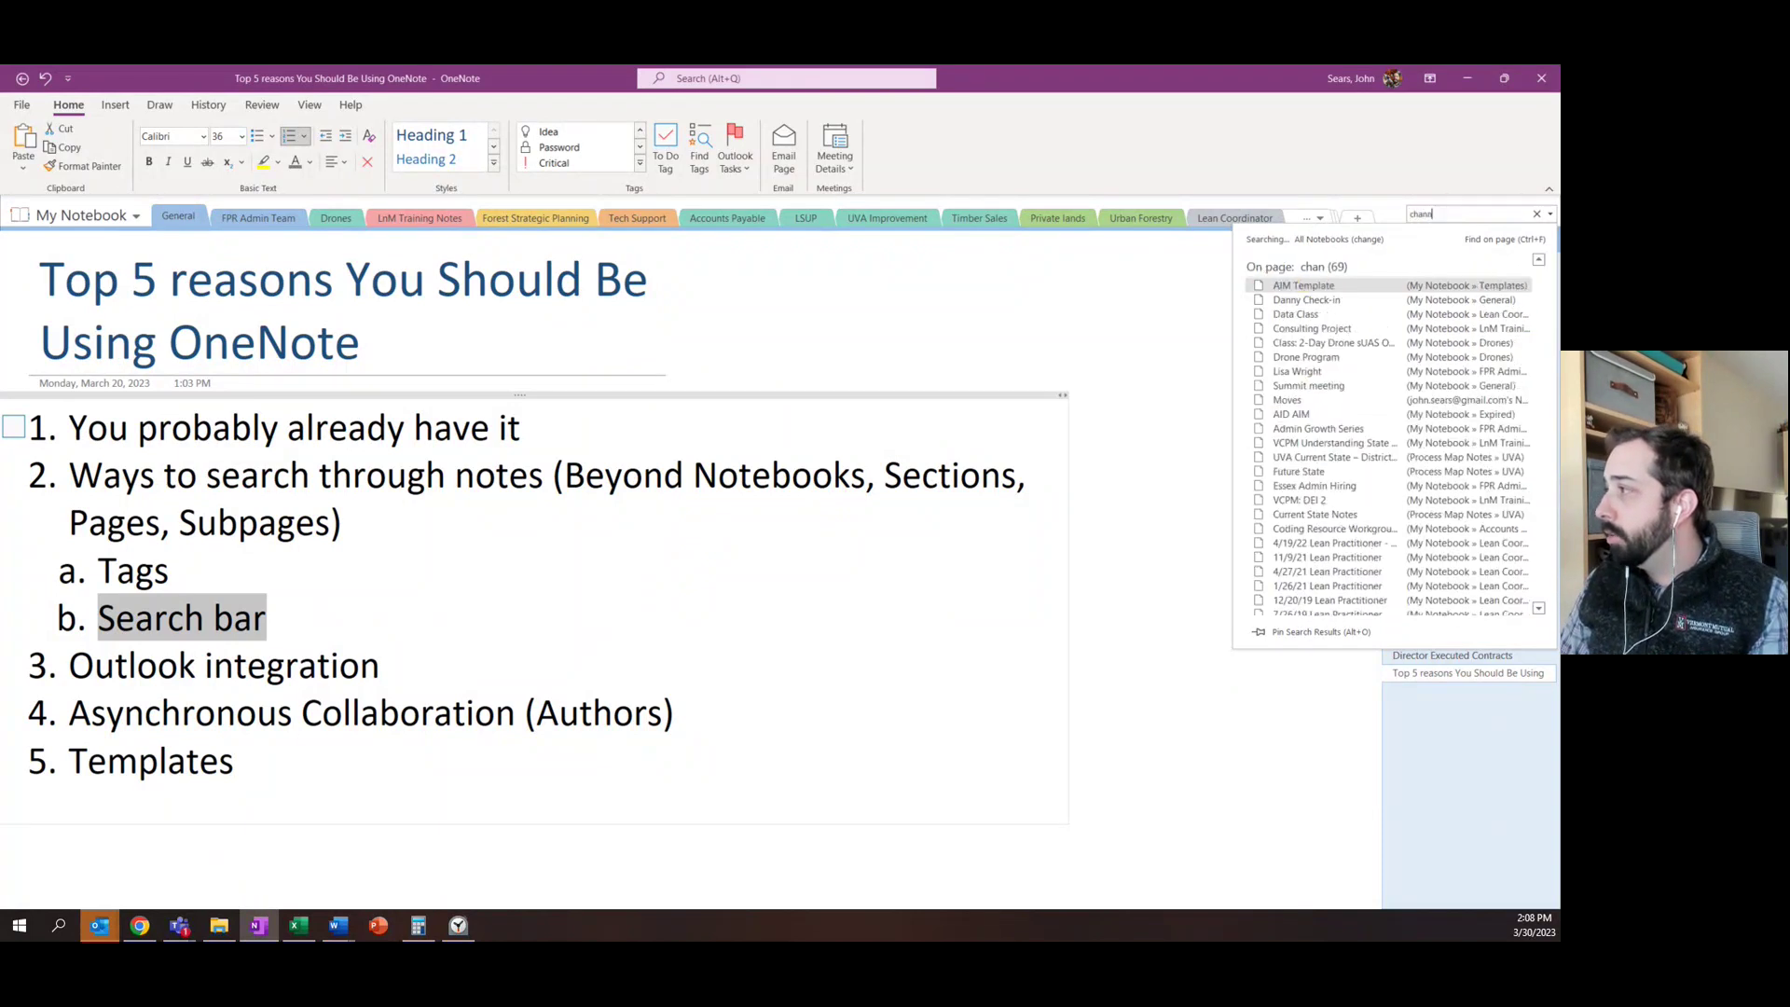
text(l)
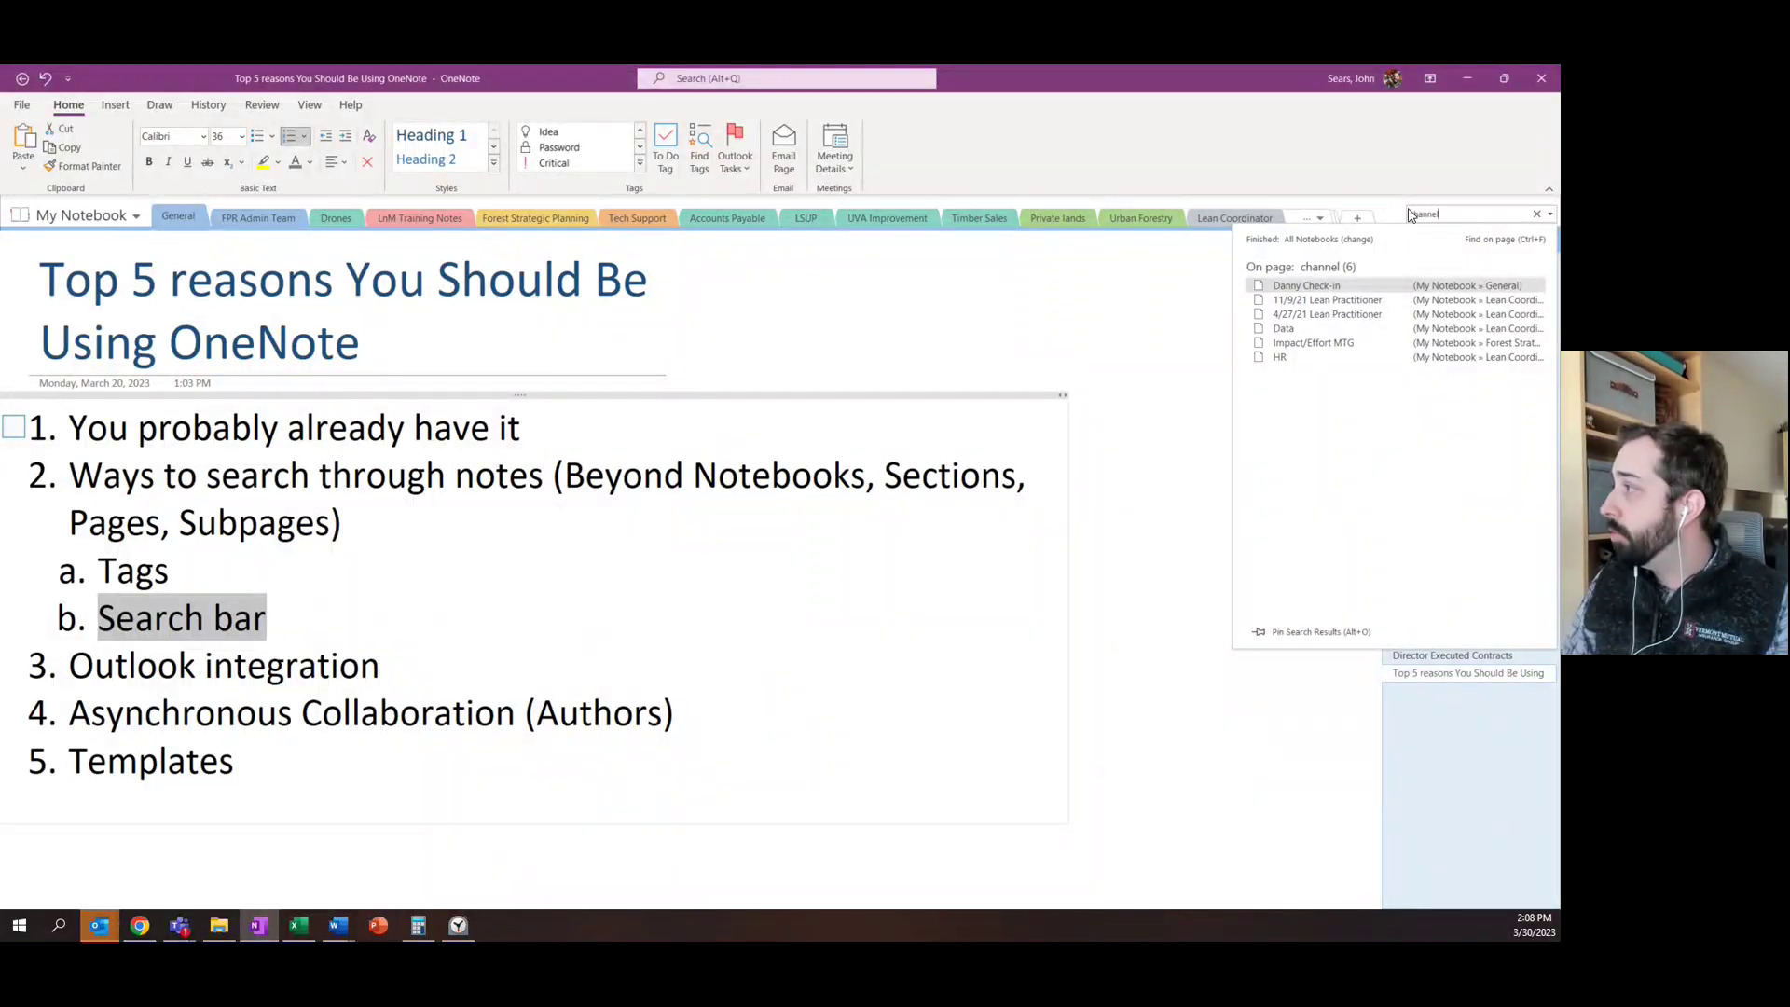
key(BackSpace)
key(BackSpace)
key(BackSpace)
key(BackSpace)
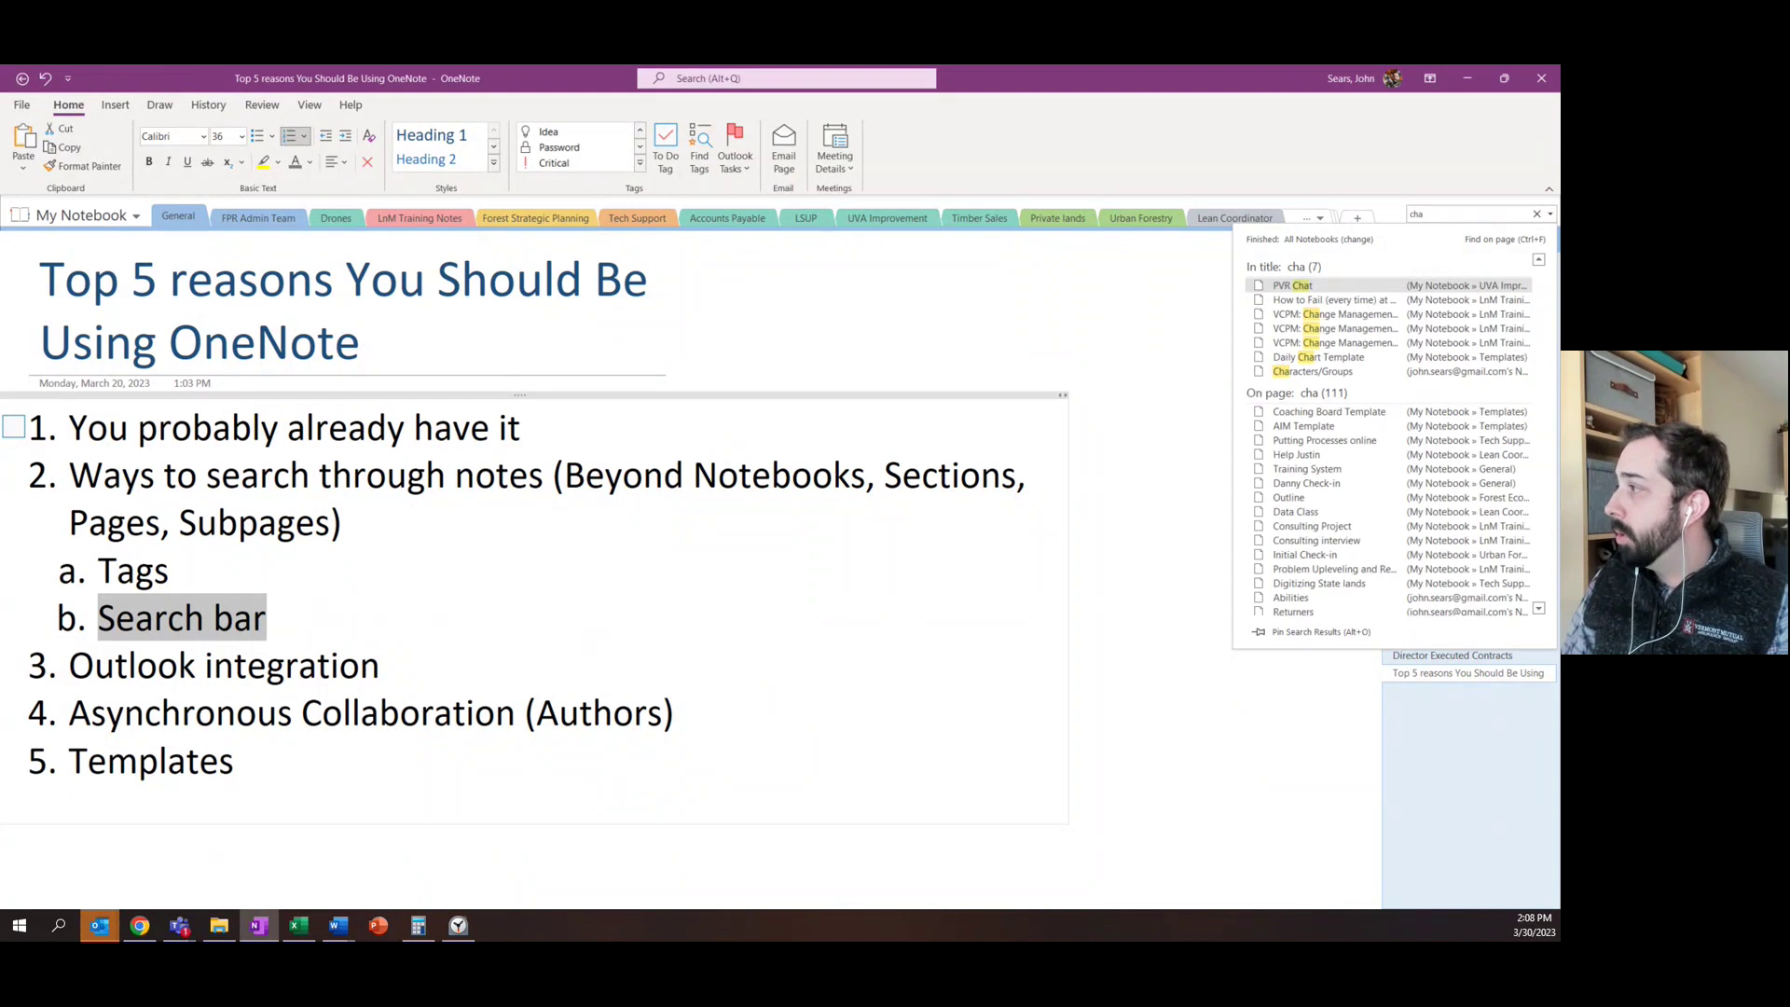
text(ge)
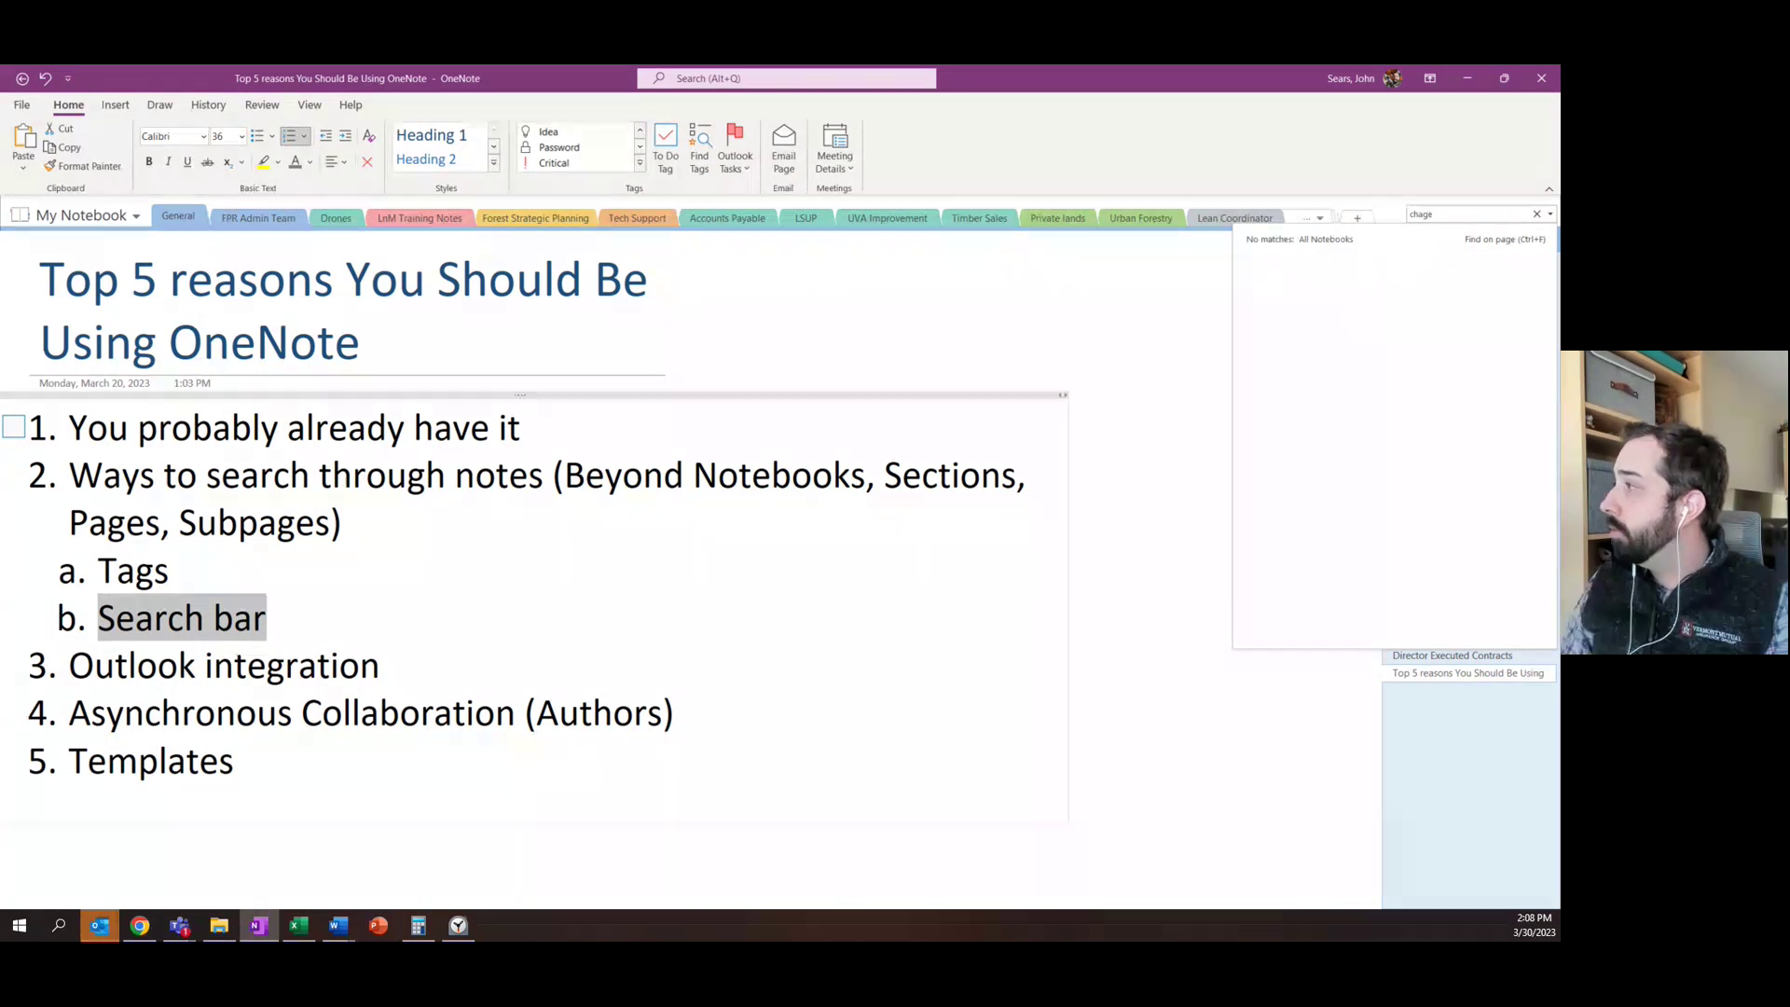
key(BackSpace)
key(BackSpace)
text(nge)
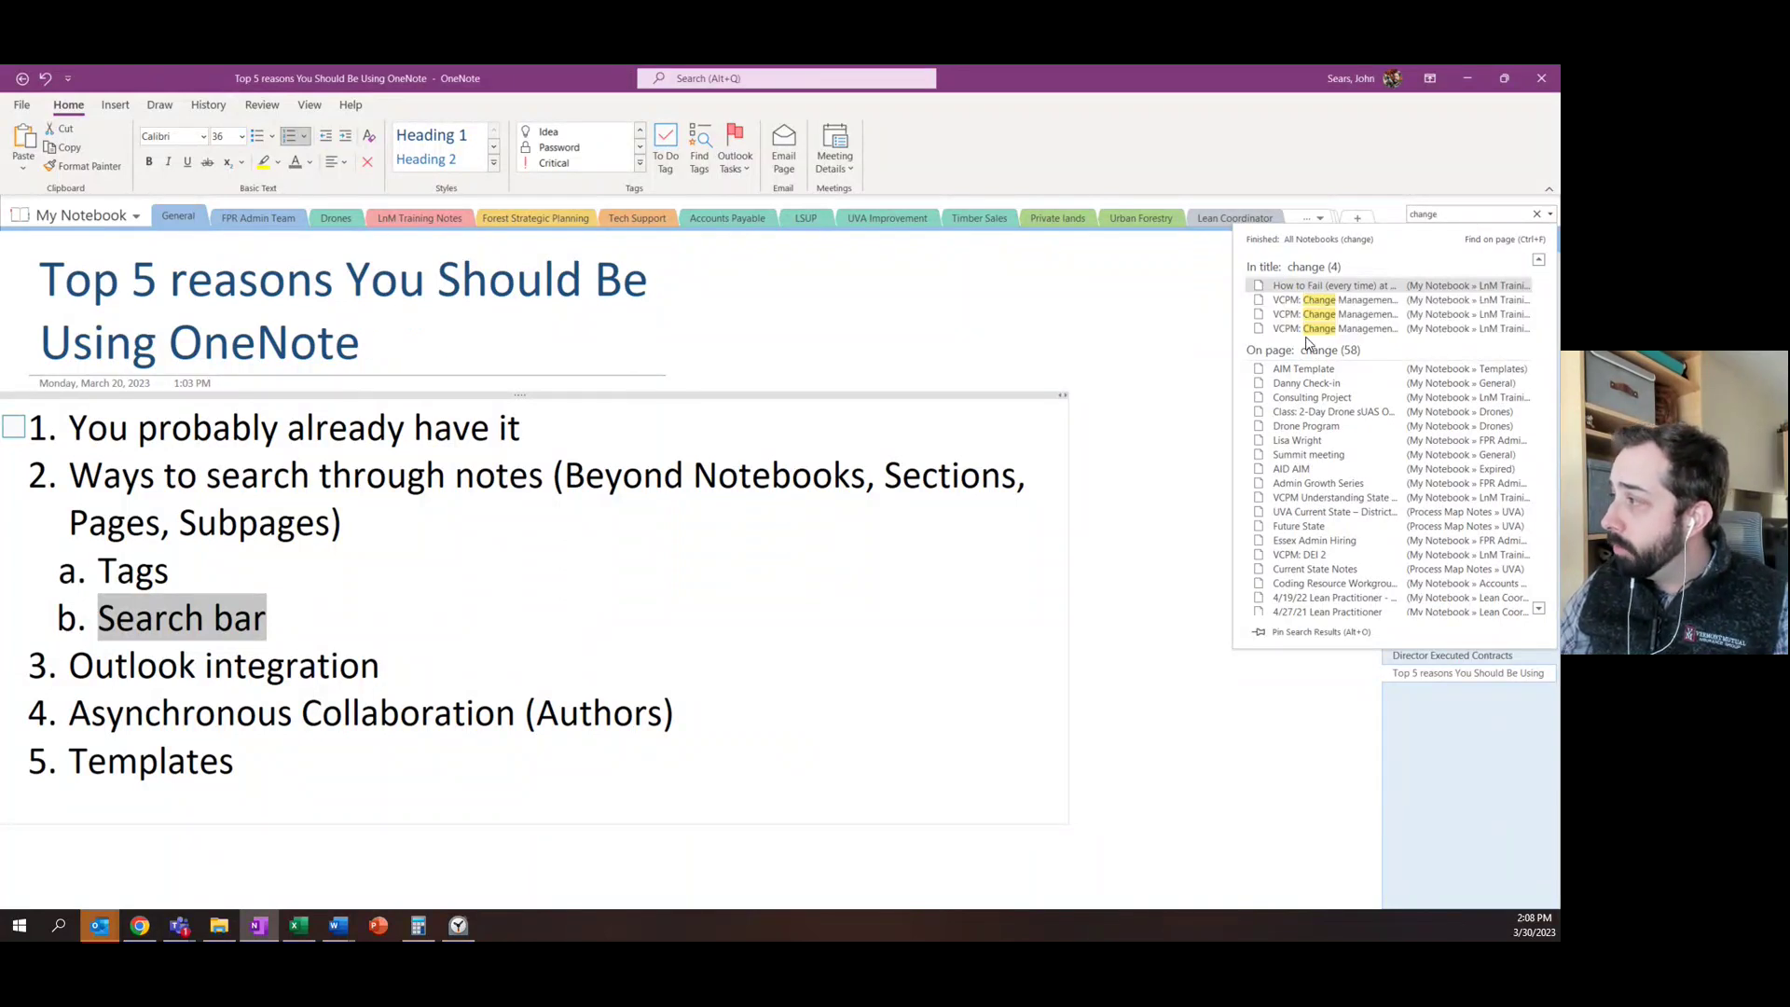
scroll(1315, 373, down, 3)
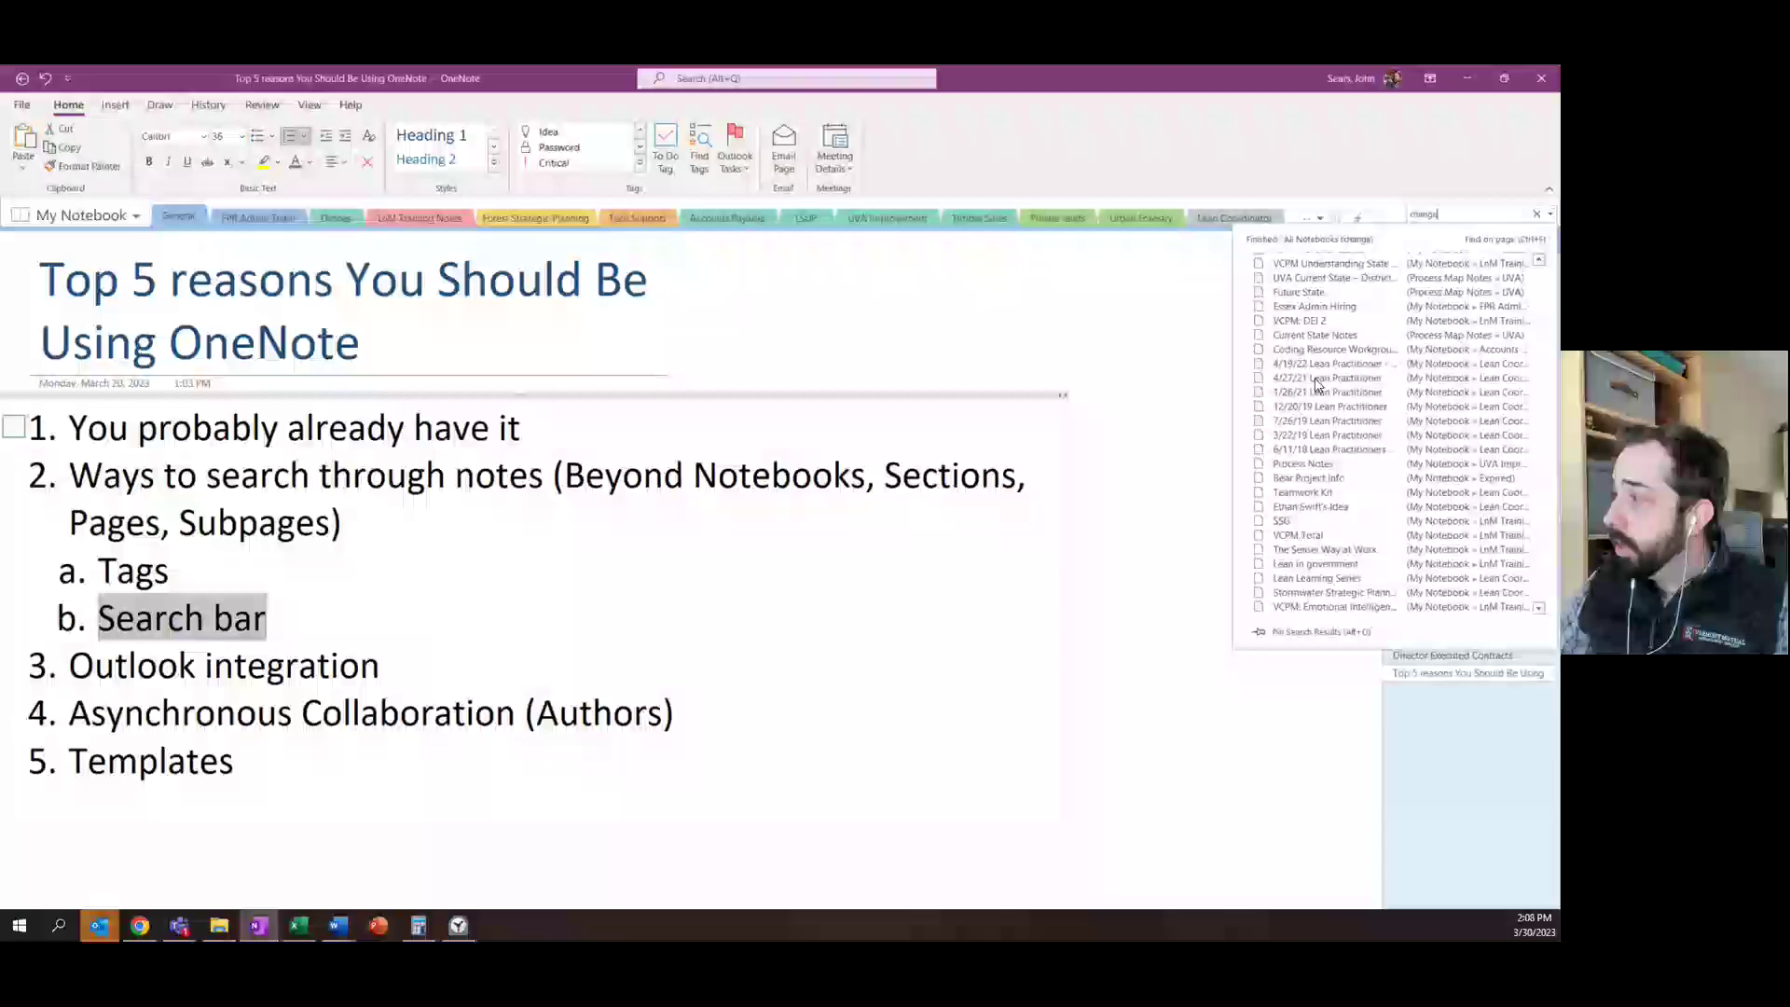
scroll(1318, 382, down, 5)
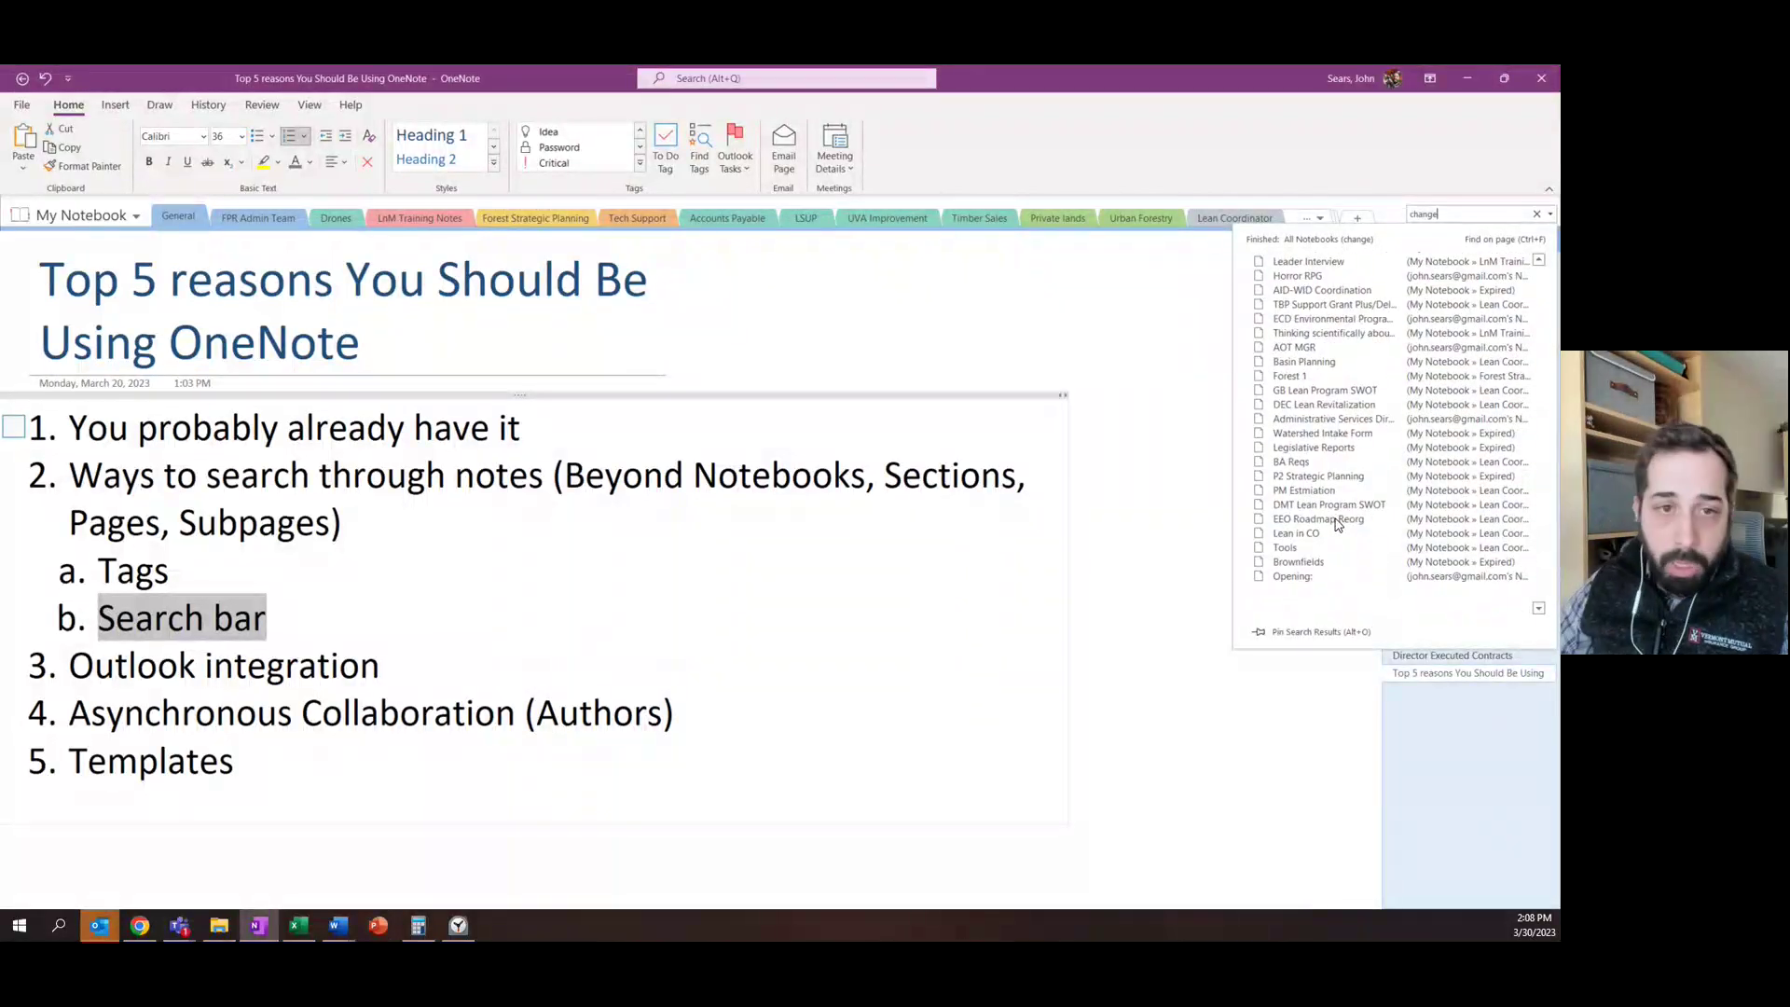
scroll(1333, 531, up, 4)
scroll(1316, 550, up, 2)
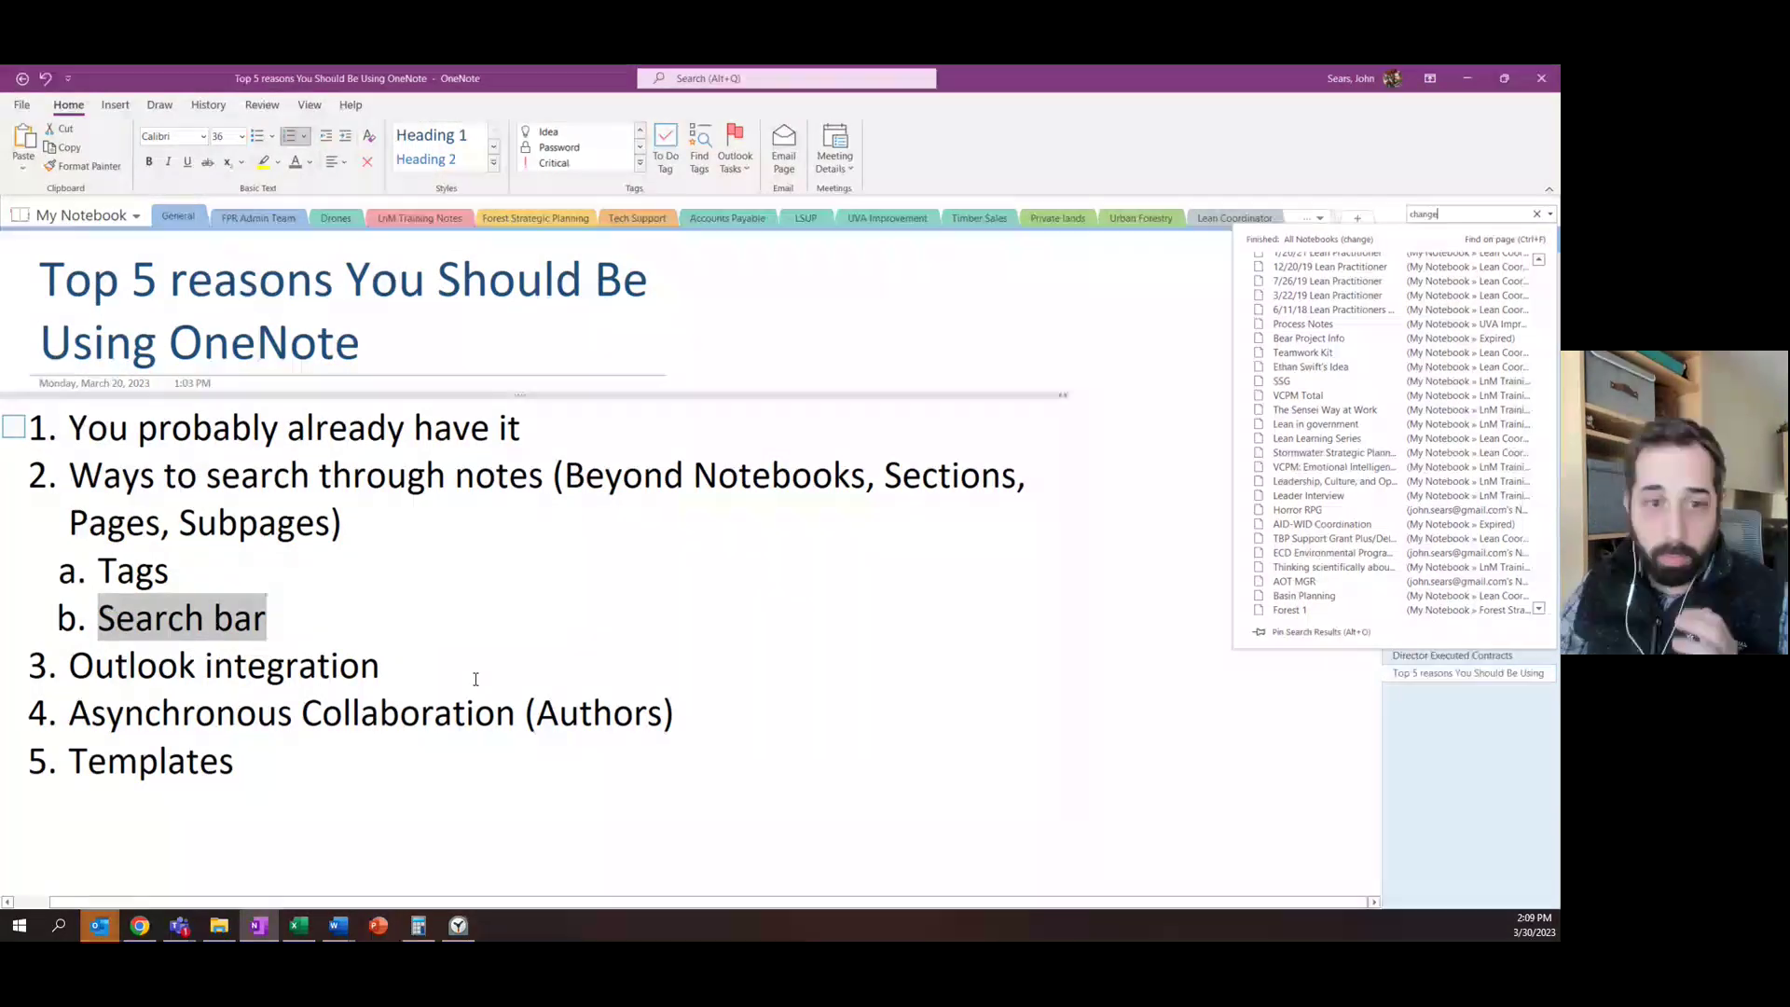
click(527, 671)
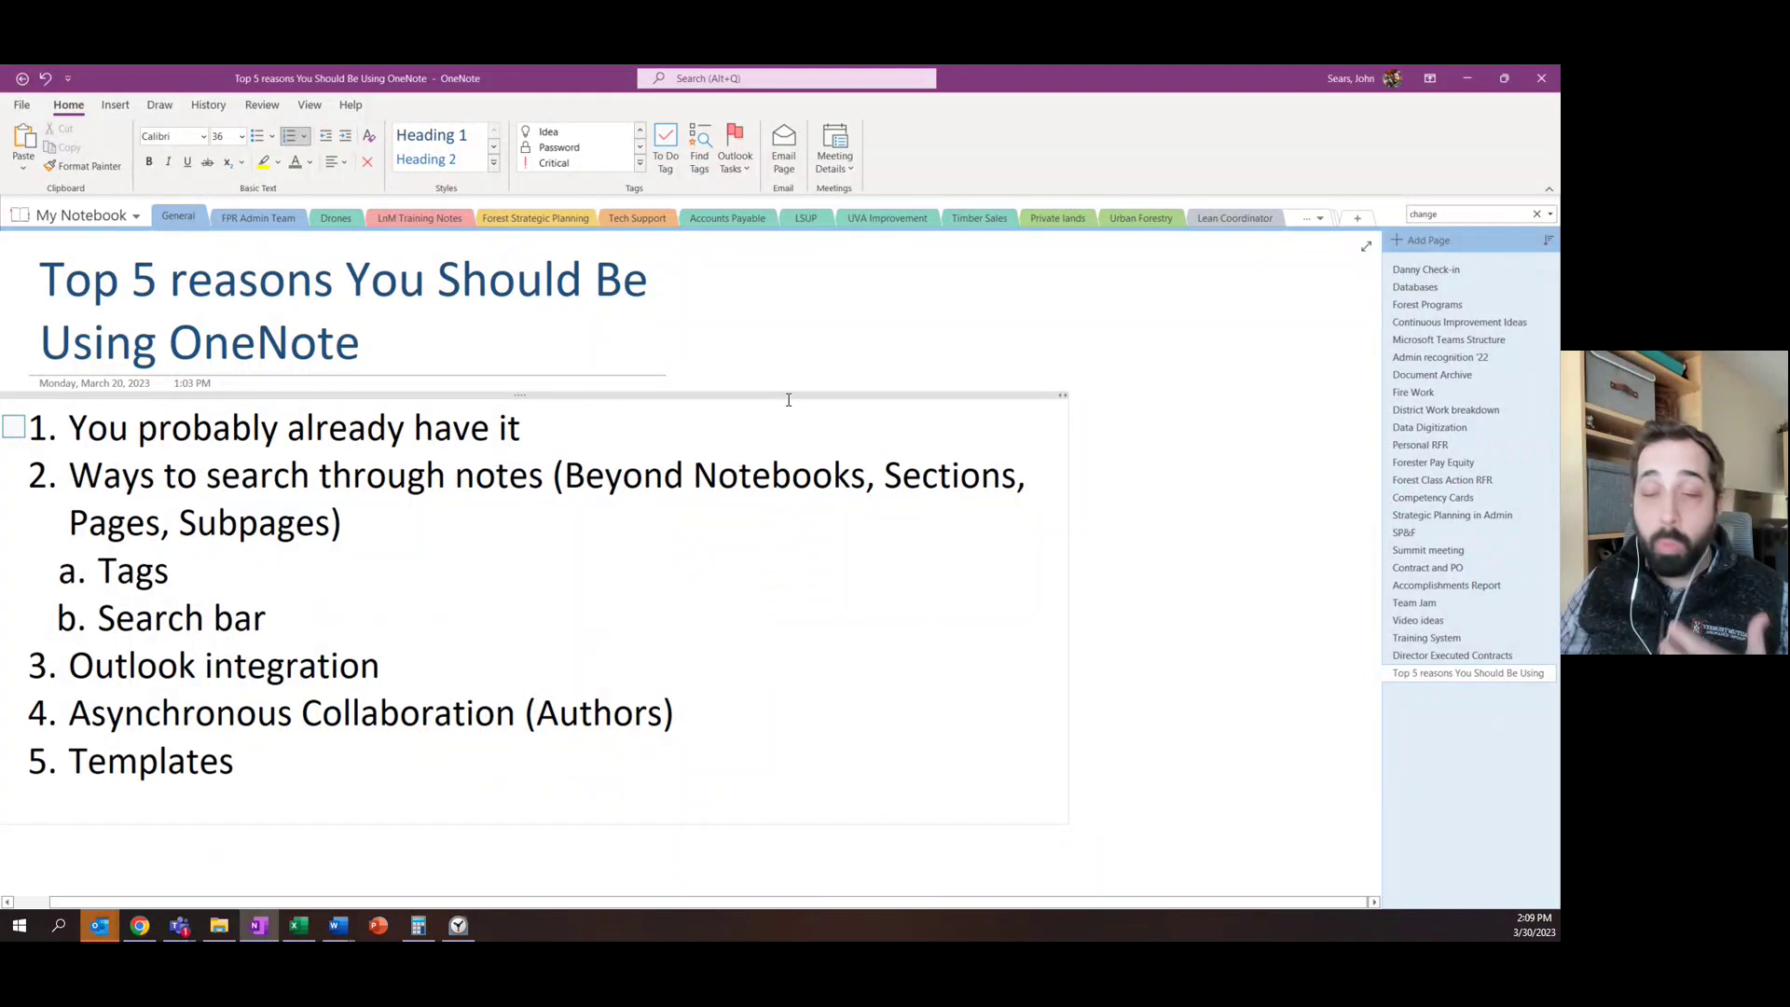
Select the five-item list, review the Outlook task due-date options, and email the page
click(718, 427)
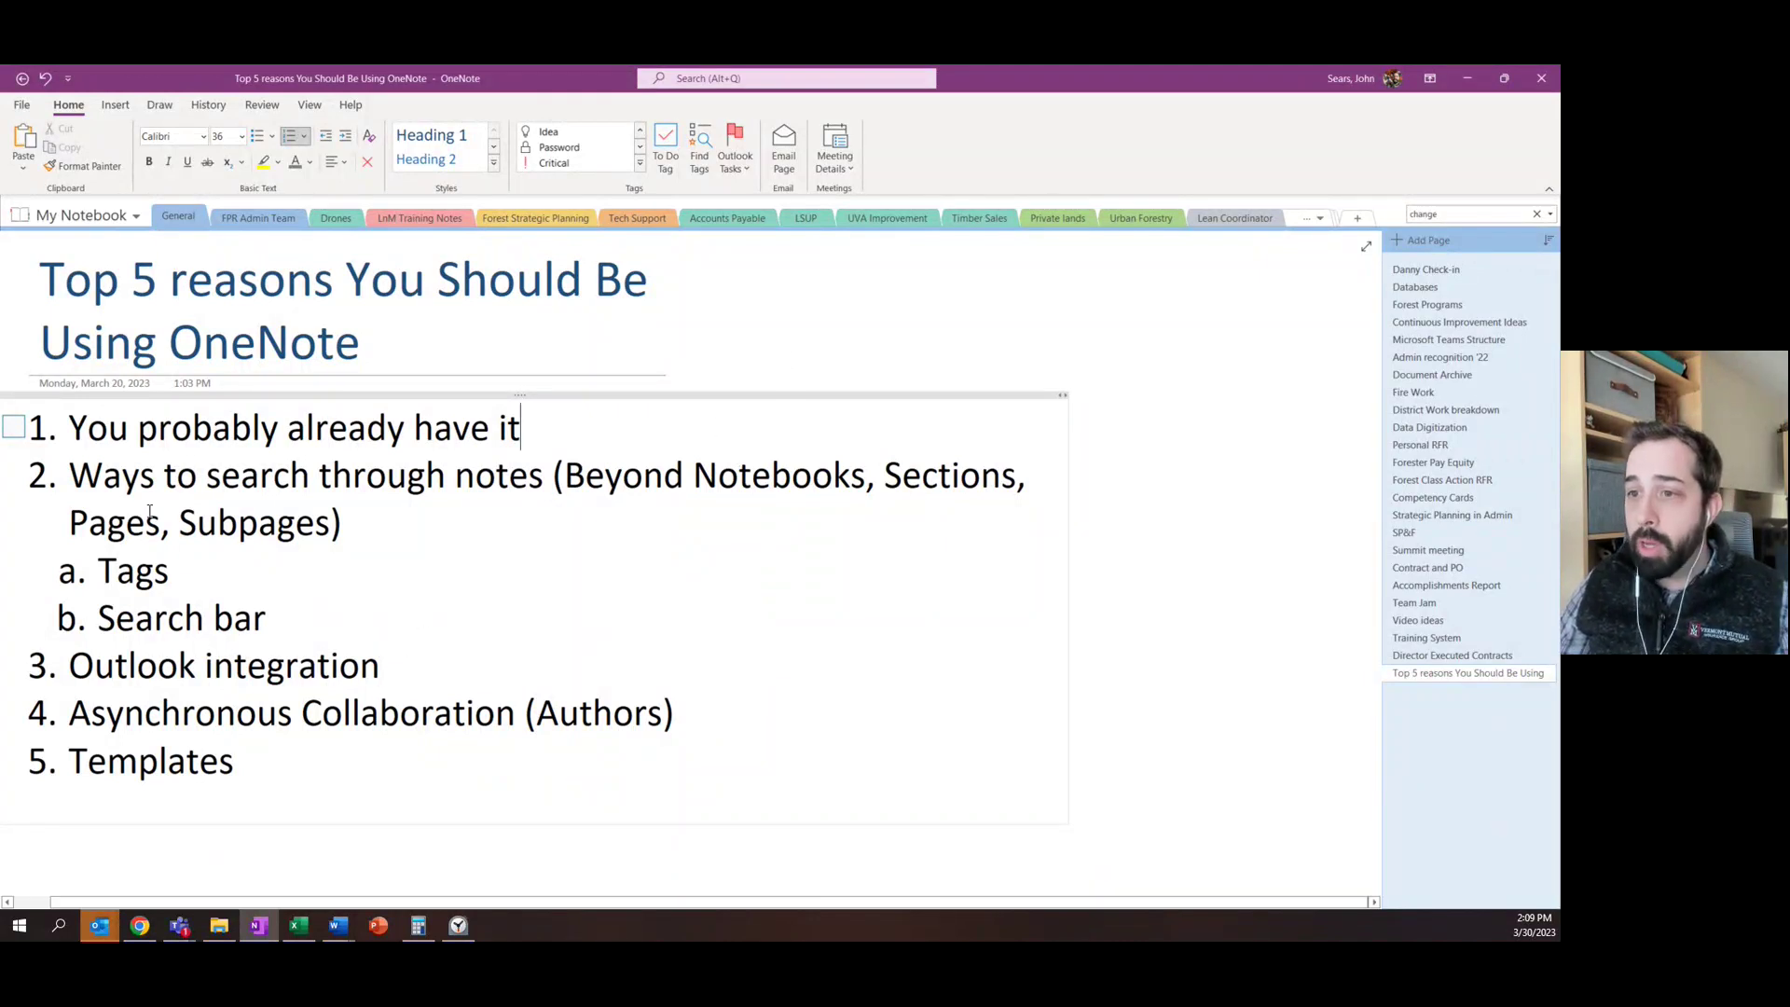
drag(65, 431, 368, 764)
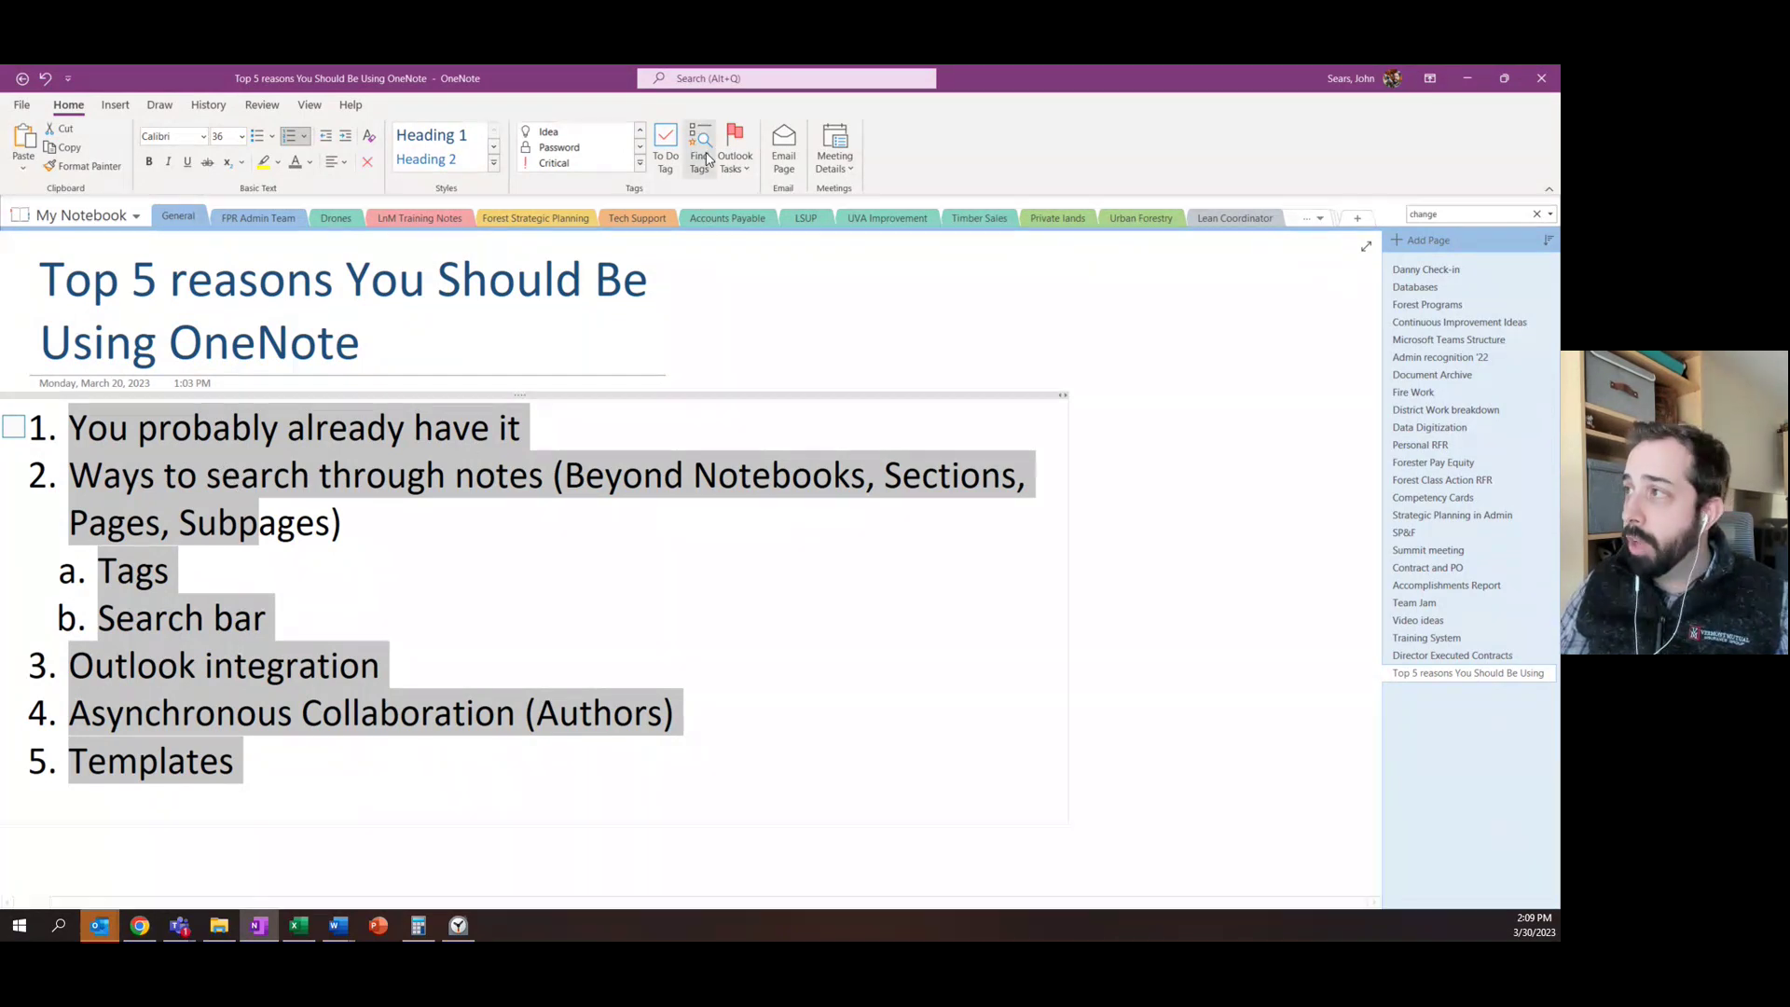
click(745, 171)
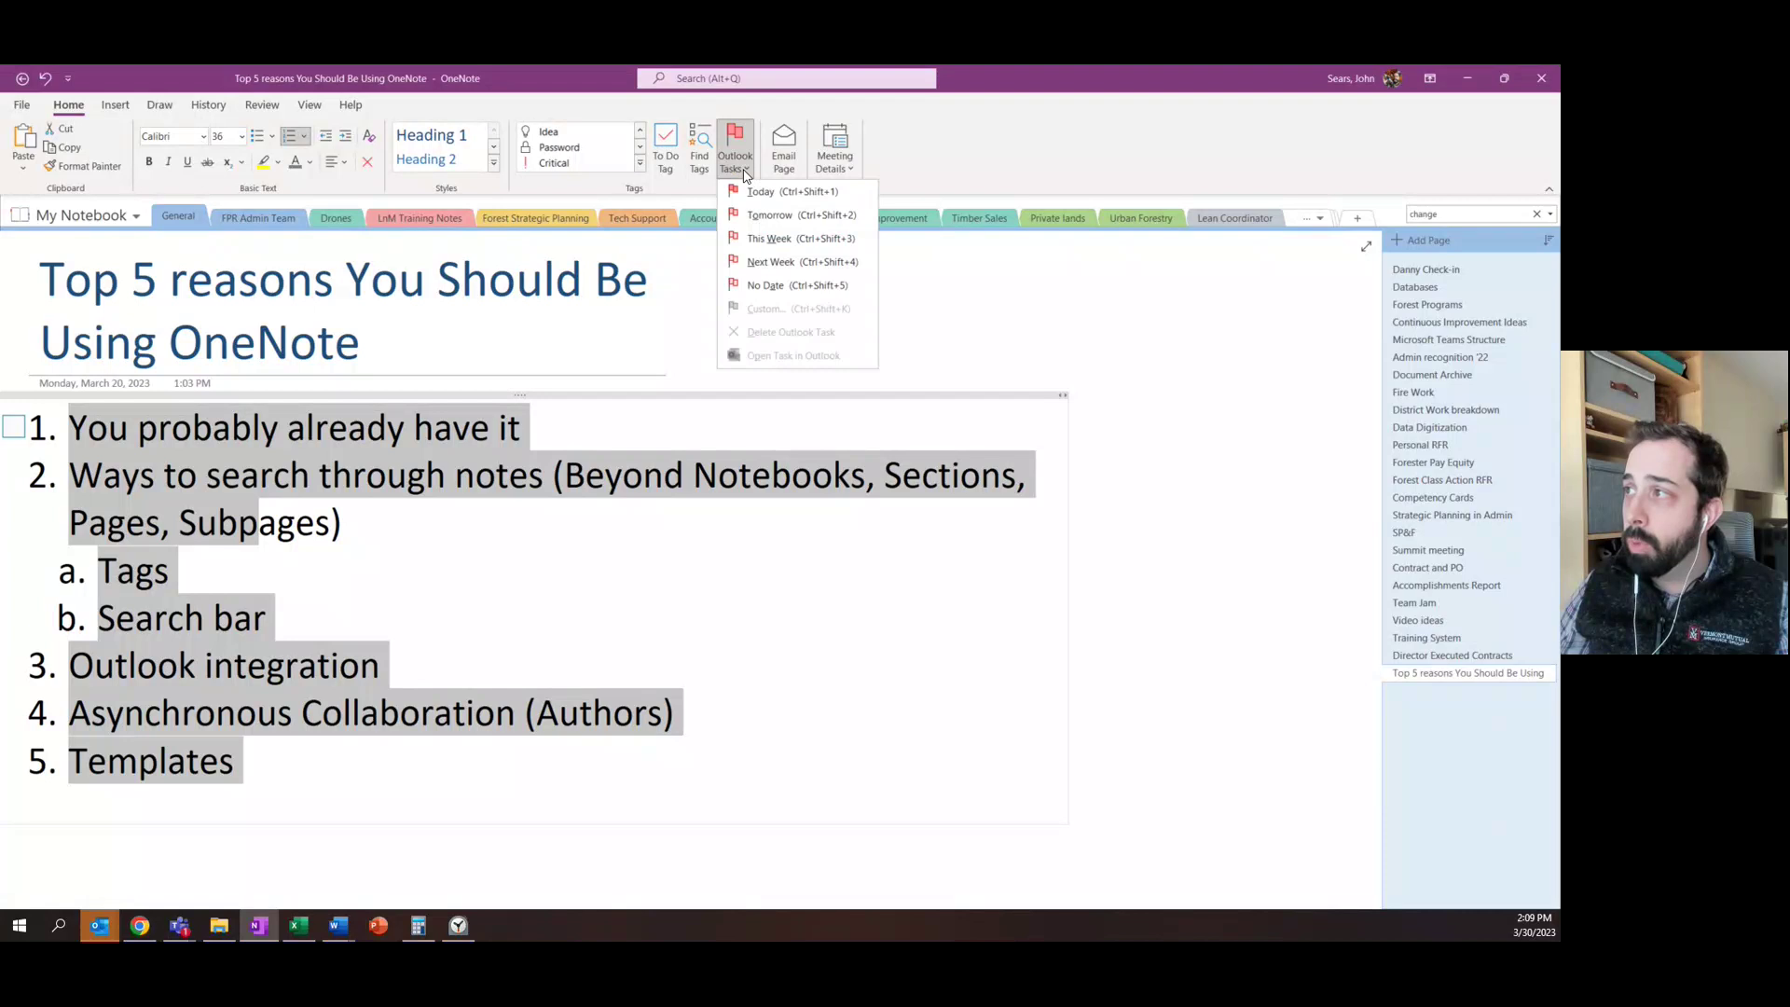
click(779, 262)
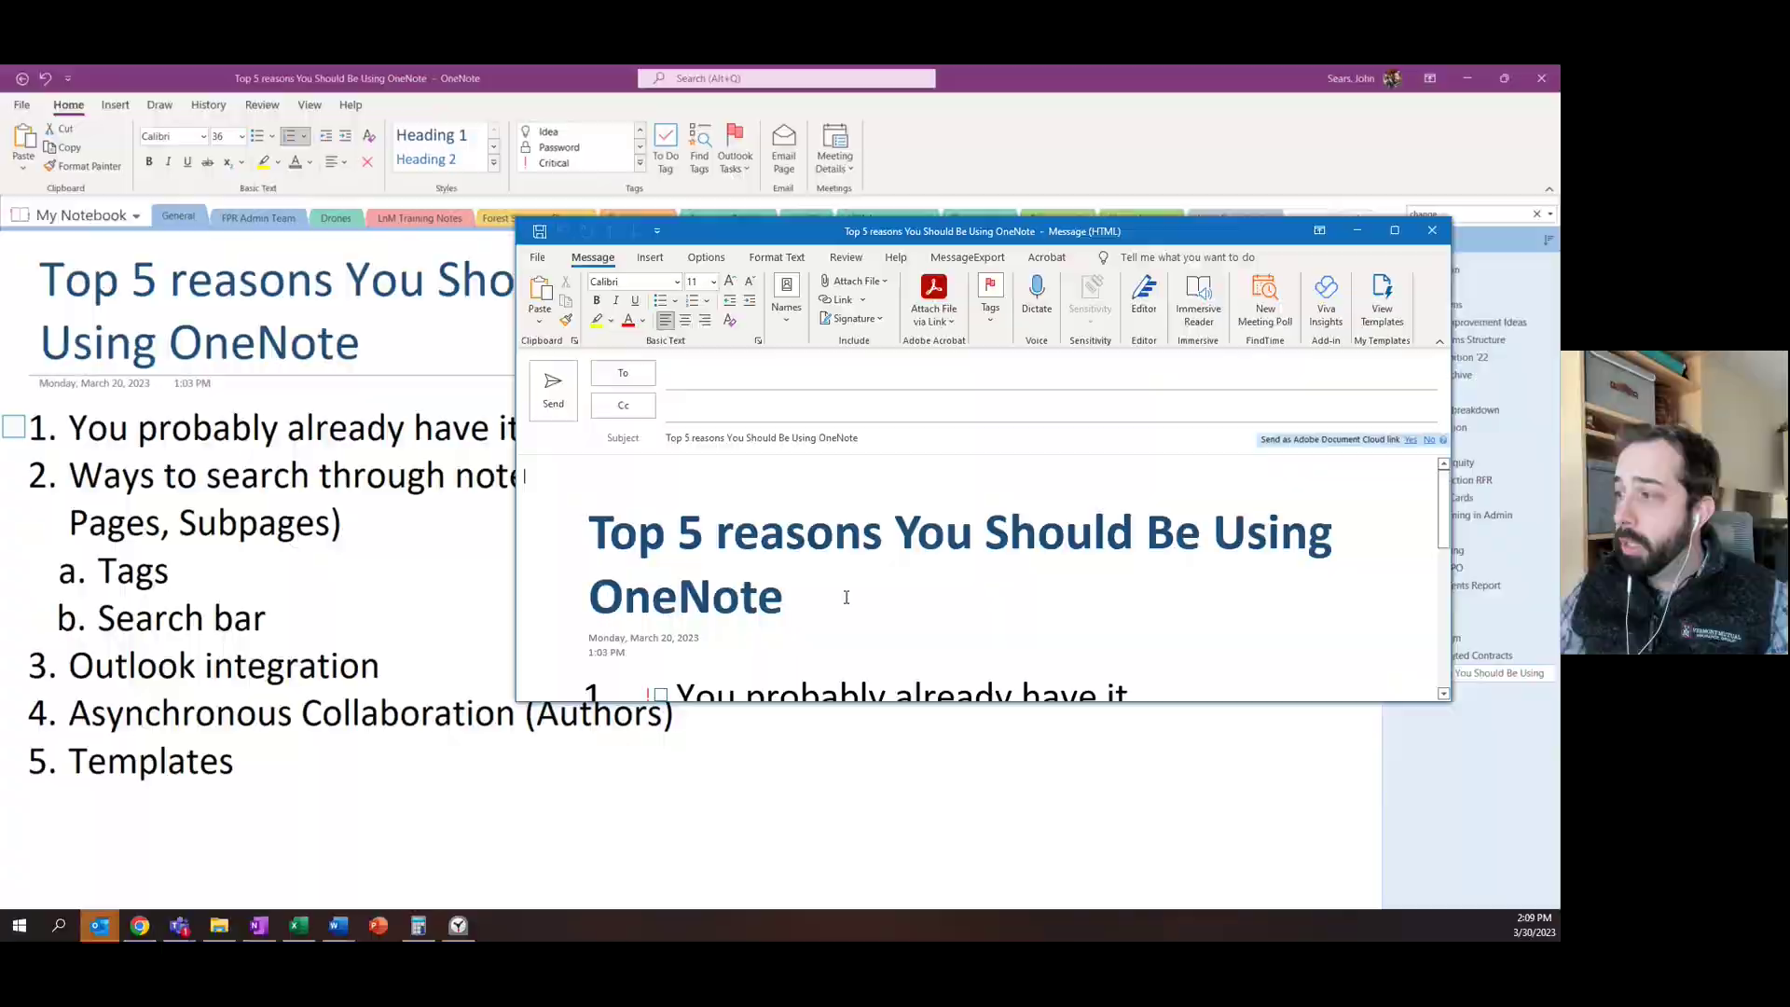
Scroll through the 'Top 5 reasons' email draft, then close it without saving
scroll(855, 560, down, 3)
scroll(855, 560, up, 2)
scroll(820, 562, down, 2)
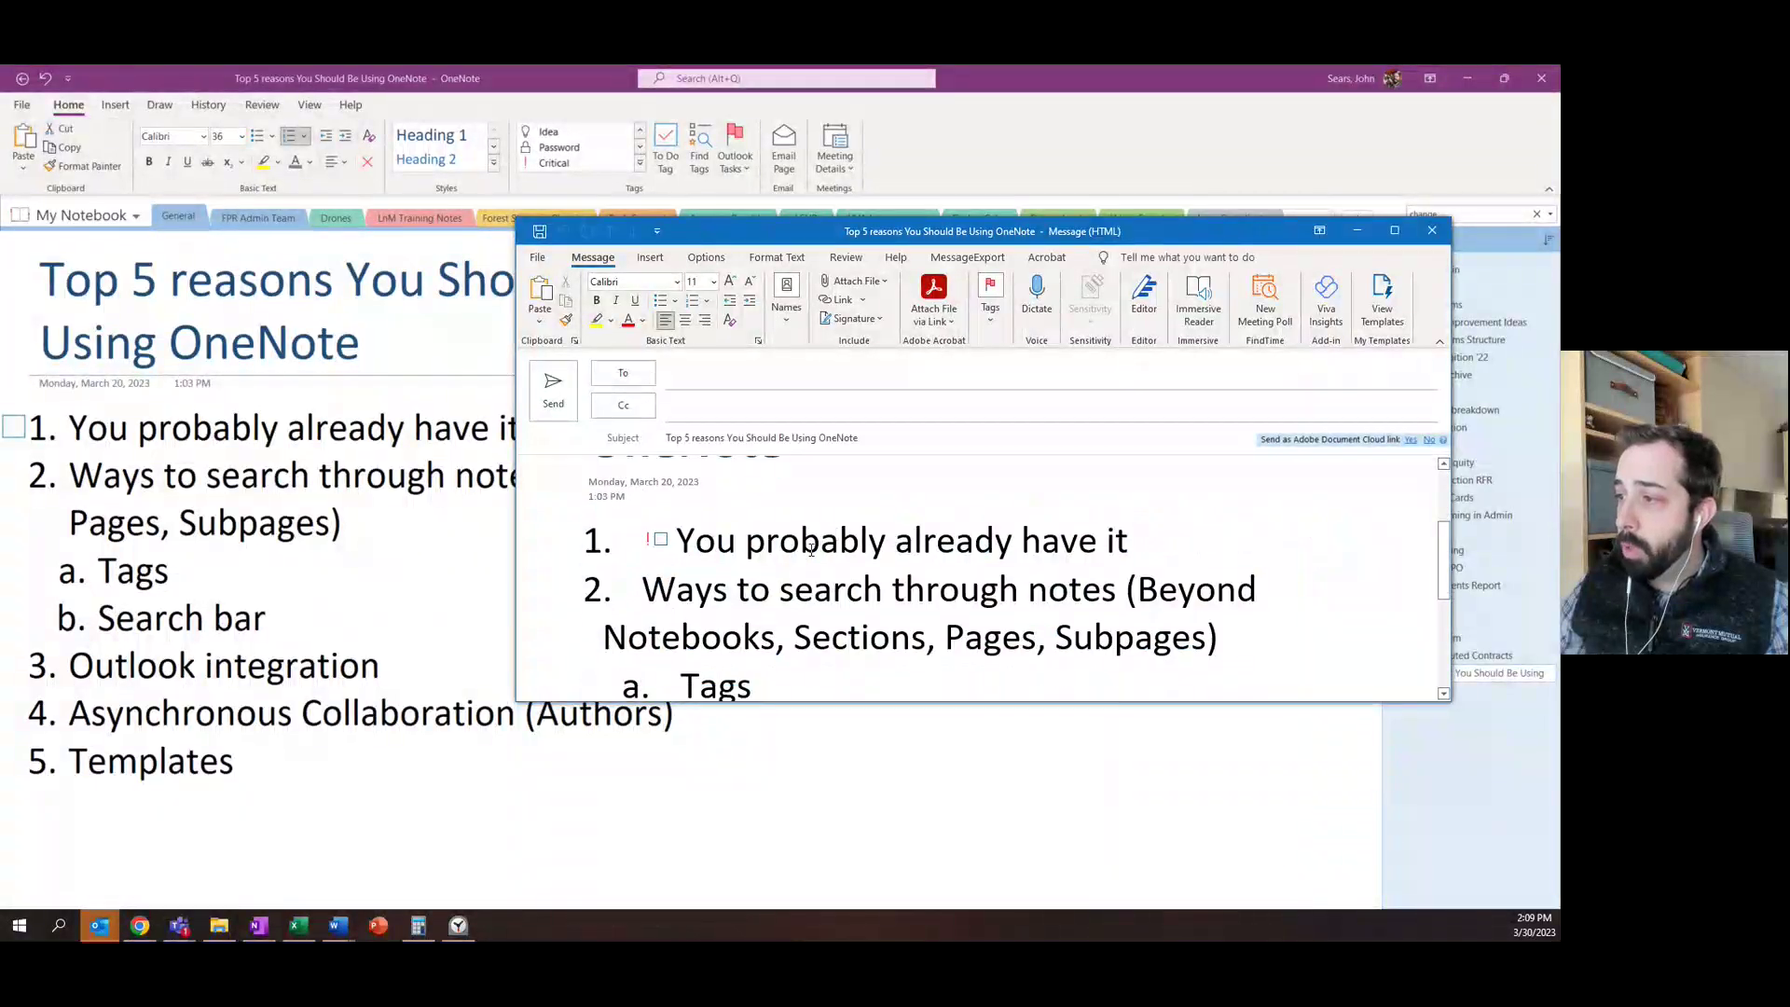
scroll(770, 566, down, 1)
scroll(770, 566, down, 4)
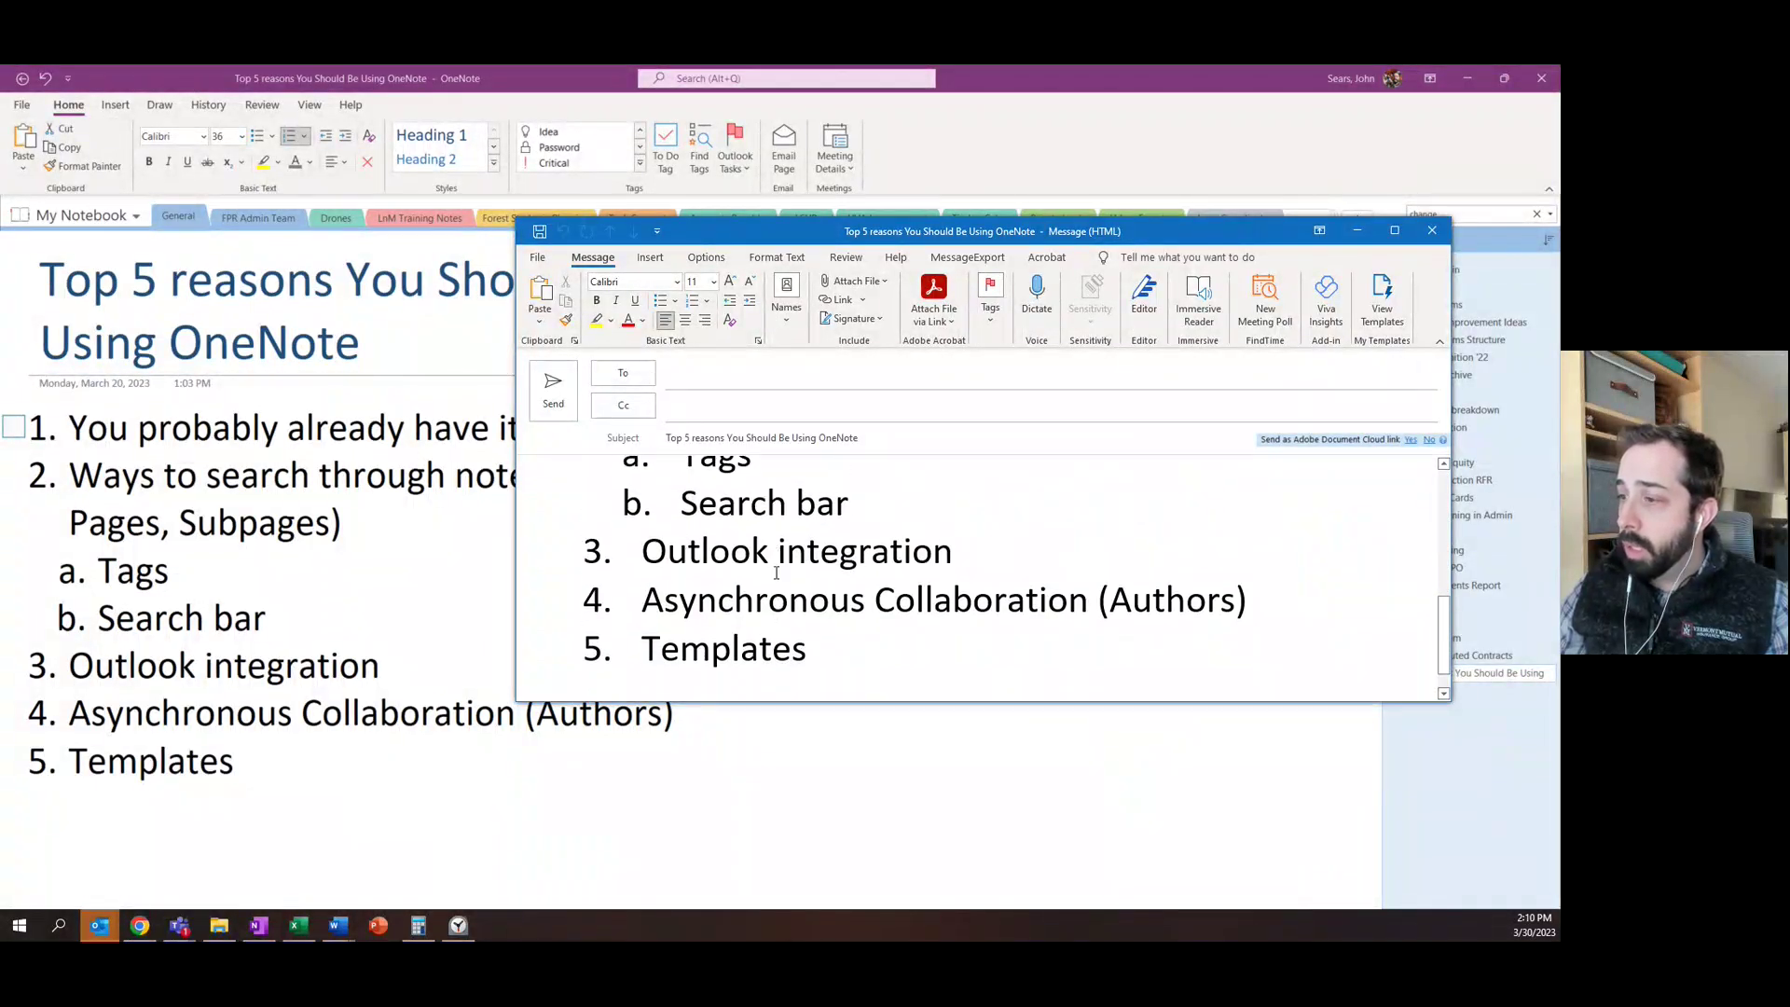
triple_click(536, 682)
scroll(712, 488, up, 7)
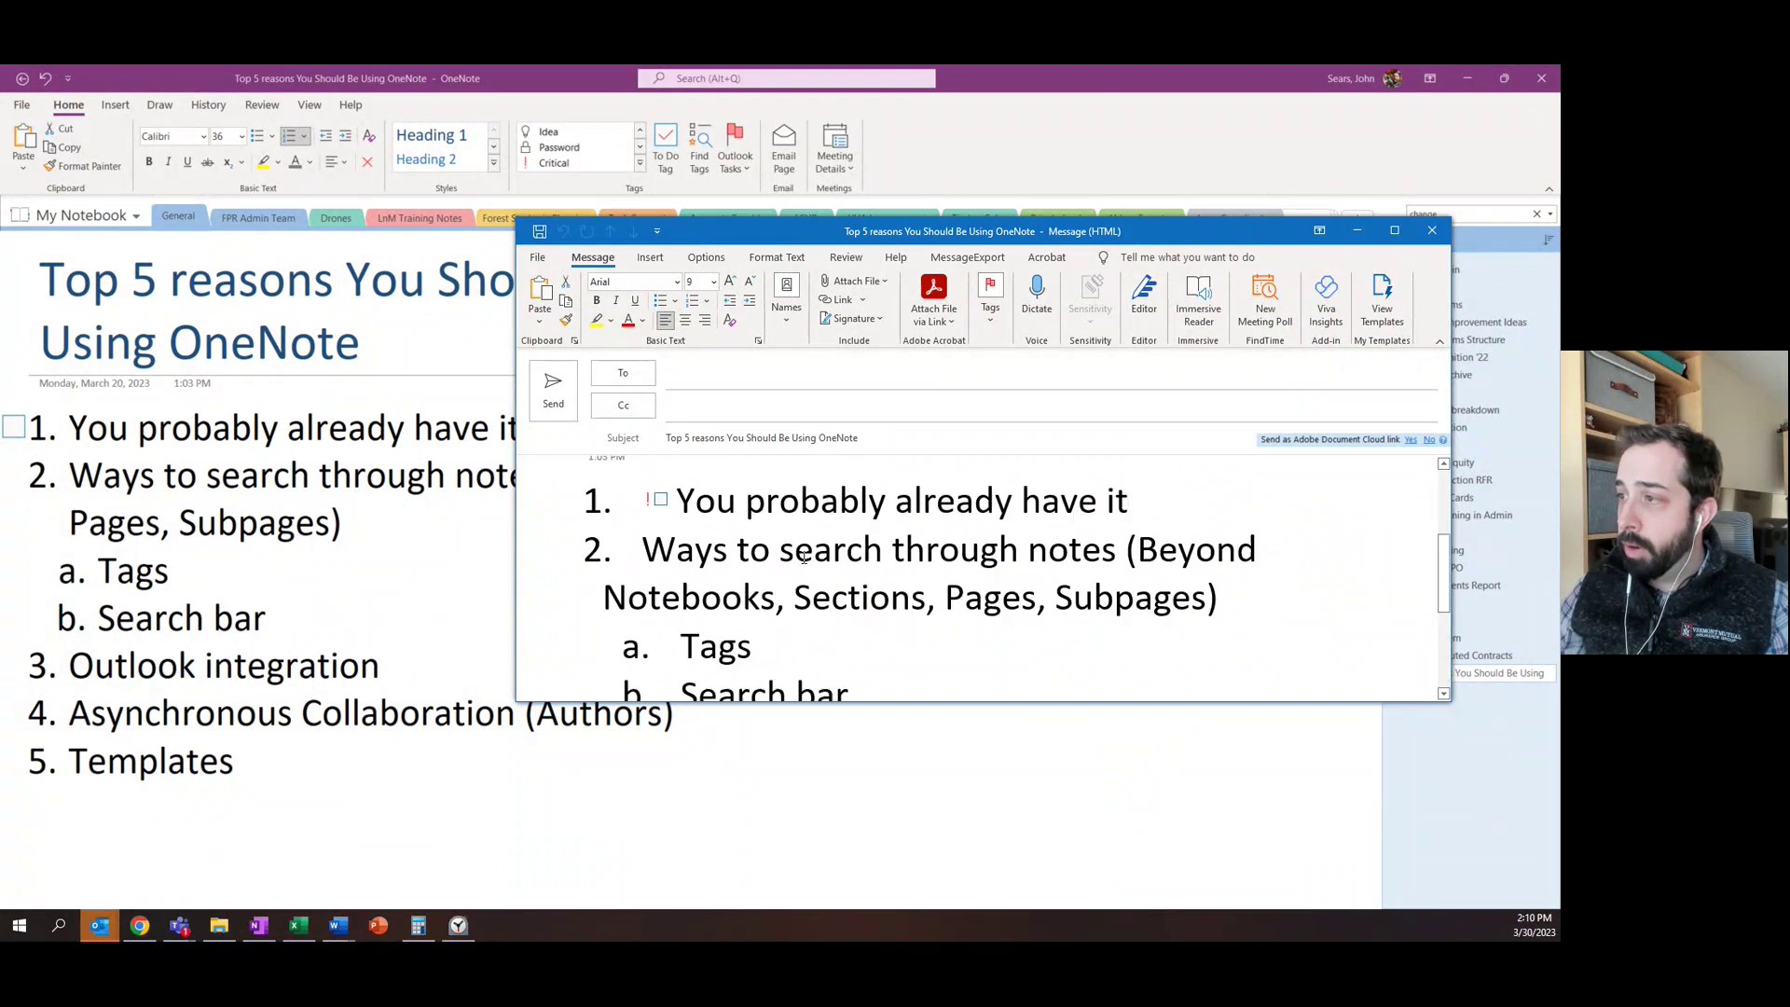
scroll(664, 490, down, 2)
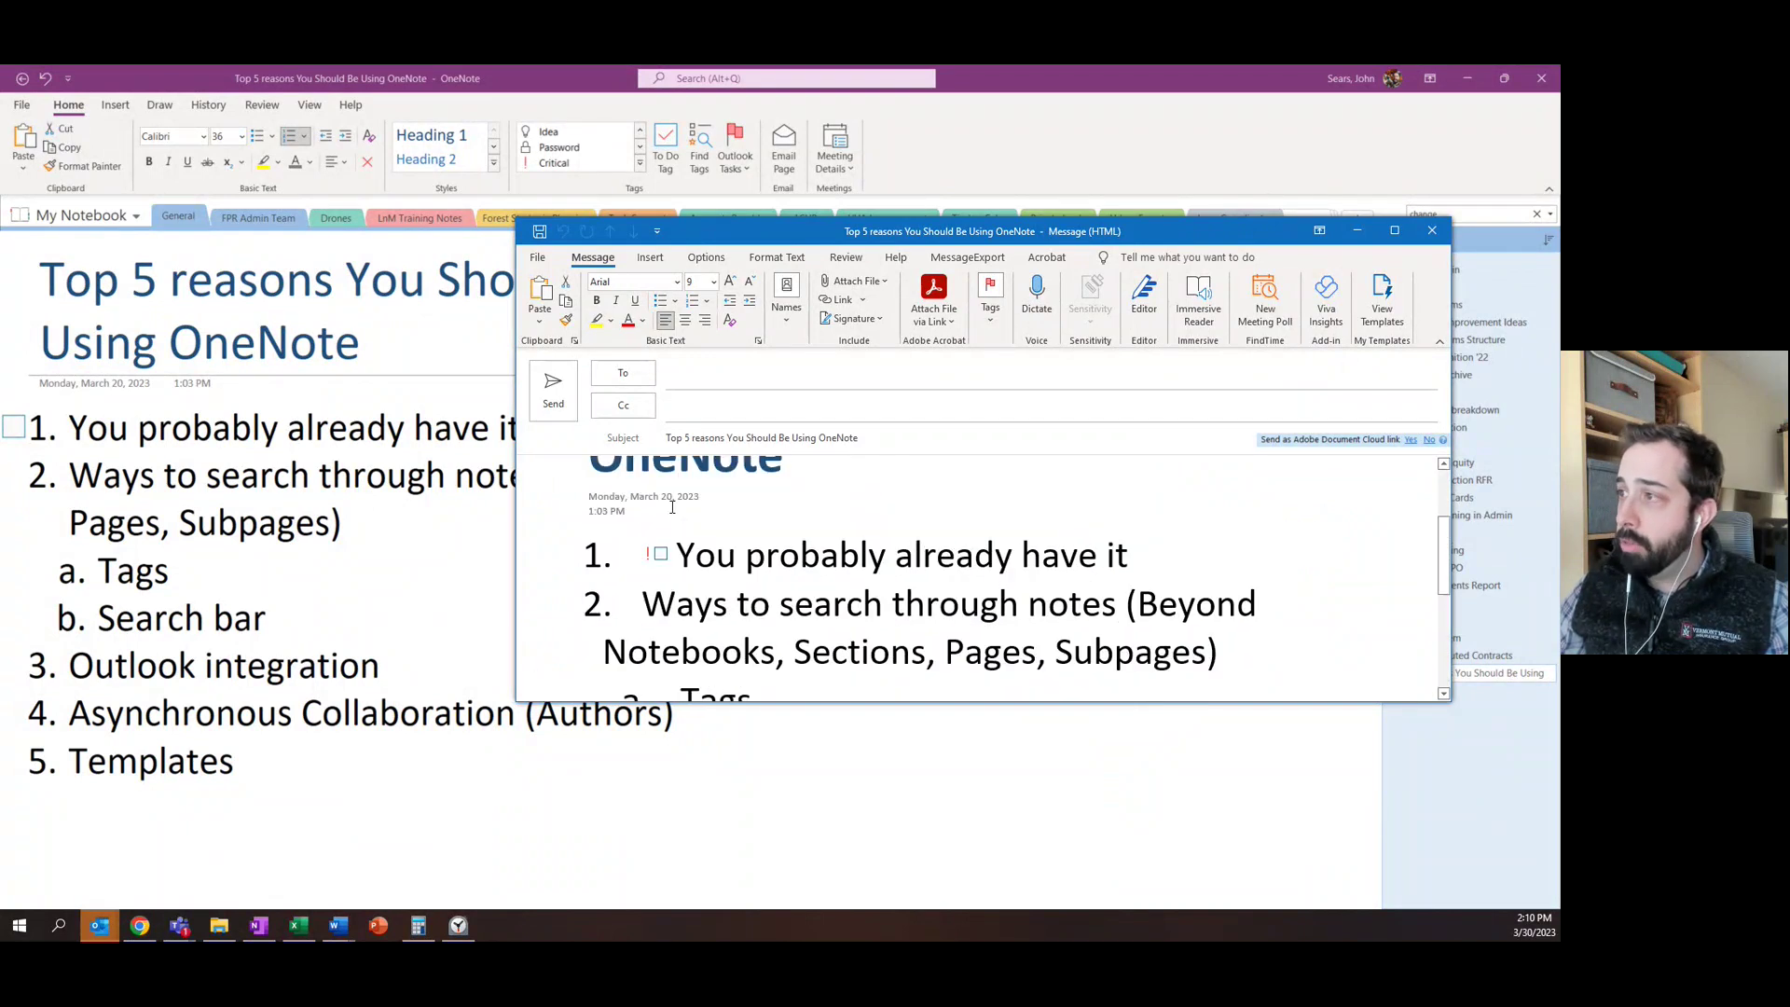
scroll(664, 490, up, 2)
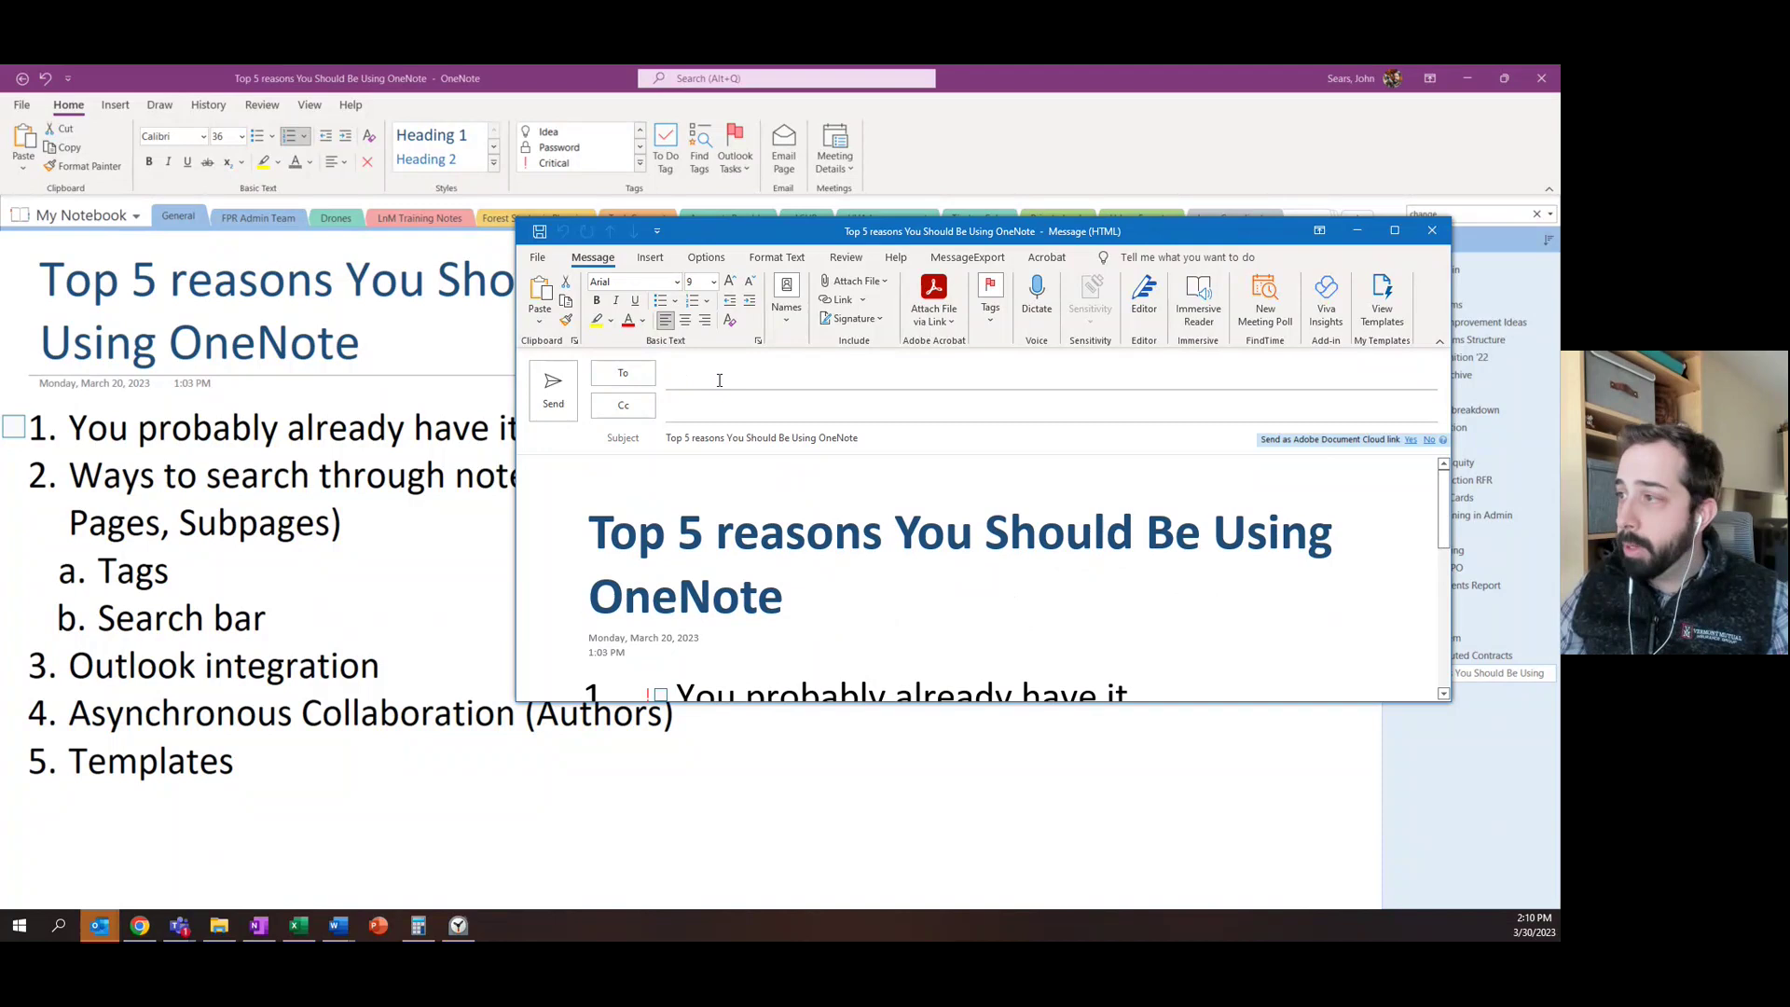
scroll(706, 559, down, 6)
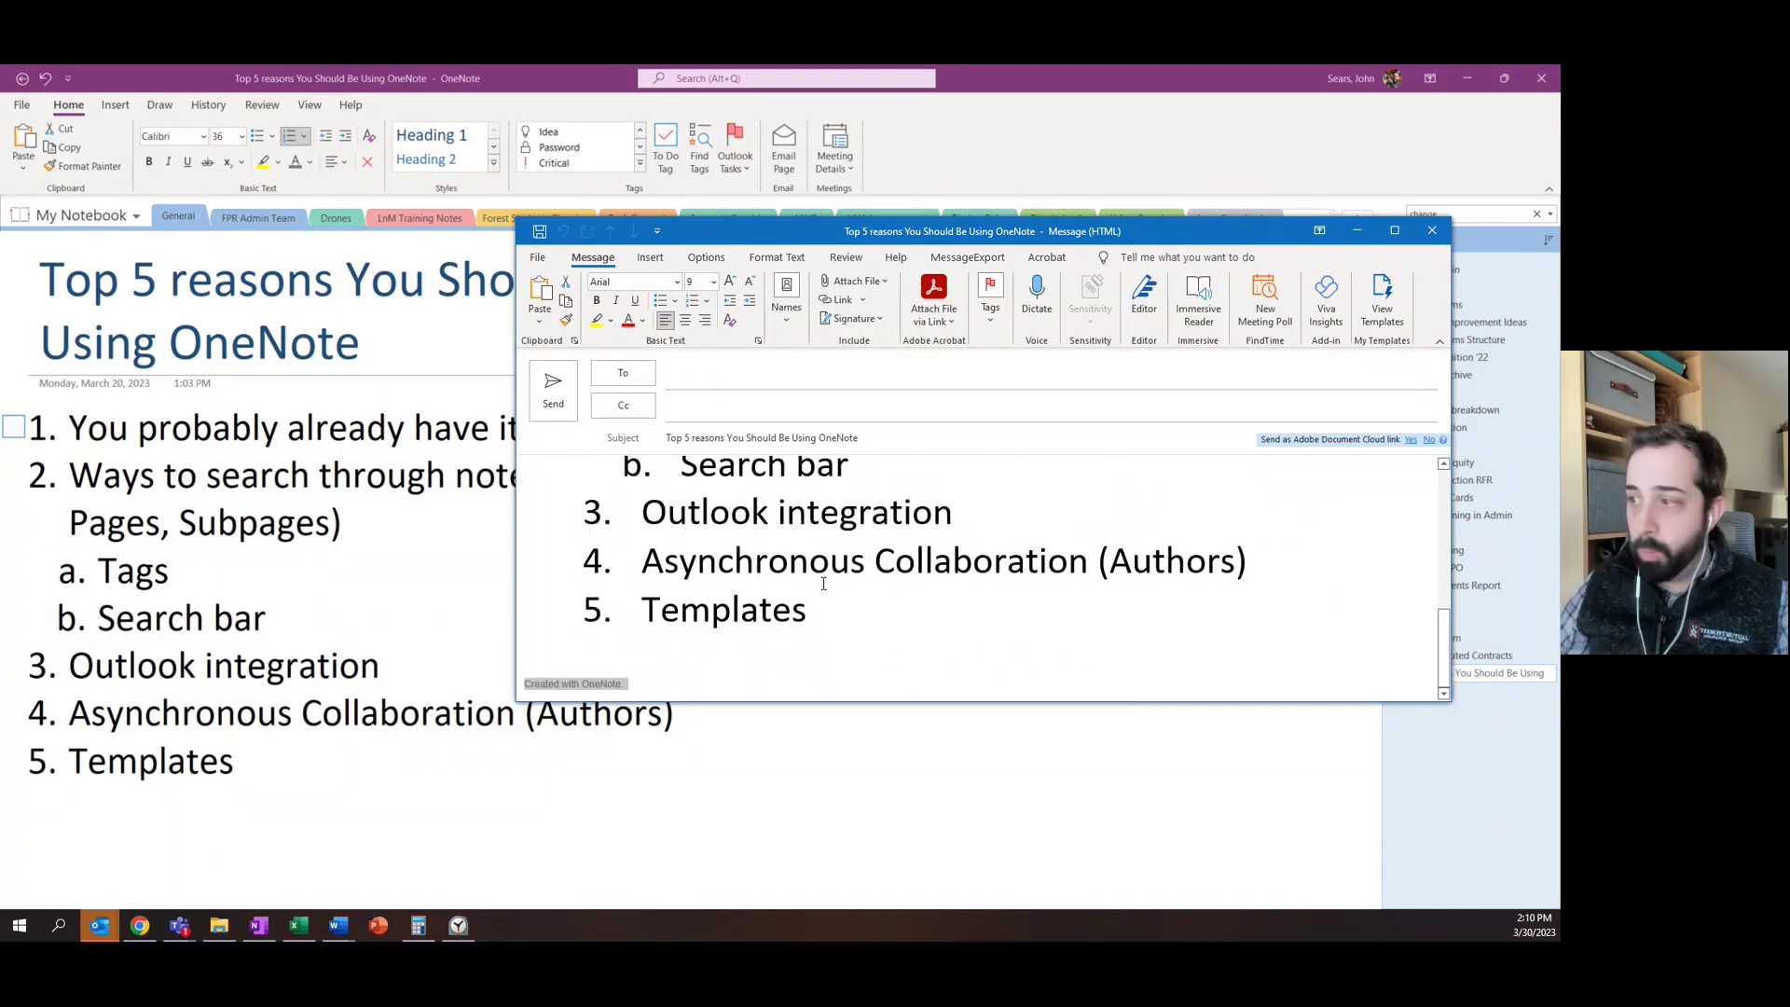
click(1432, 231)
click(784, 540)
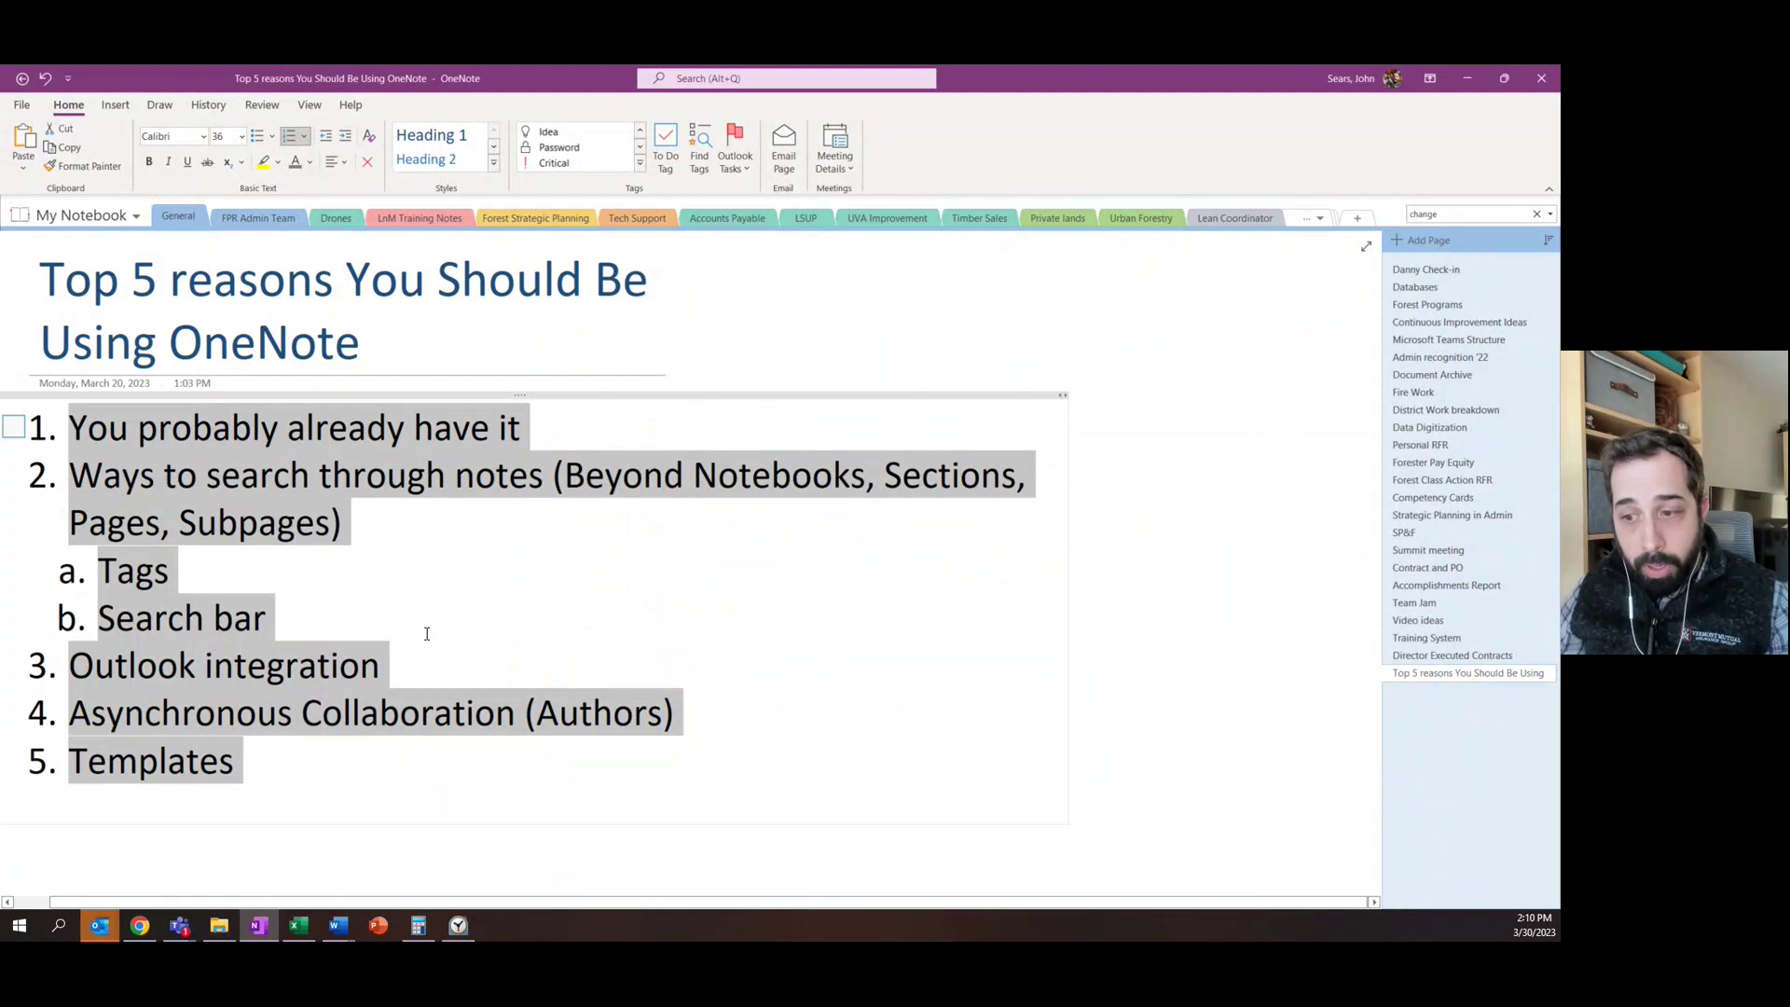
Send the 'Bi-annual check in' email to the Expired section of My Notebook
click(99, 926)
click(408, 844)
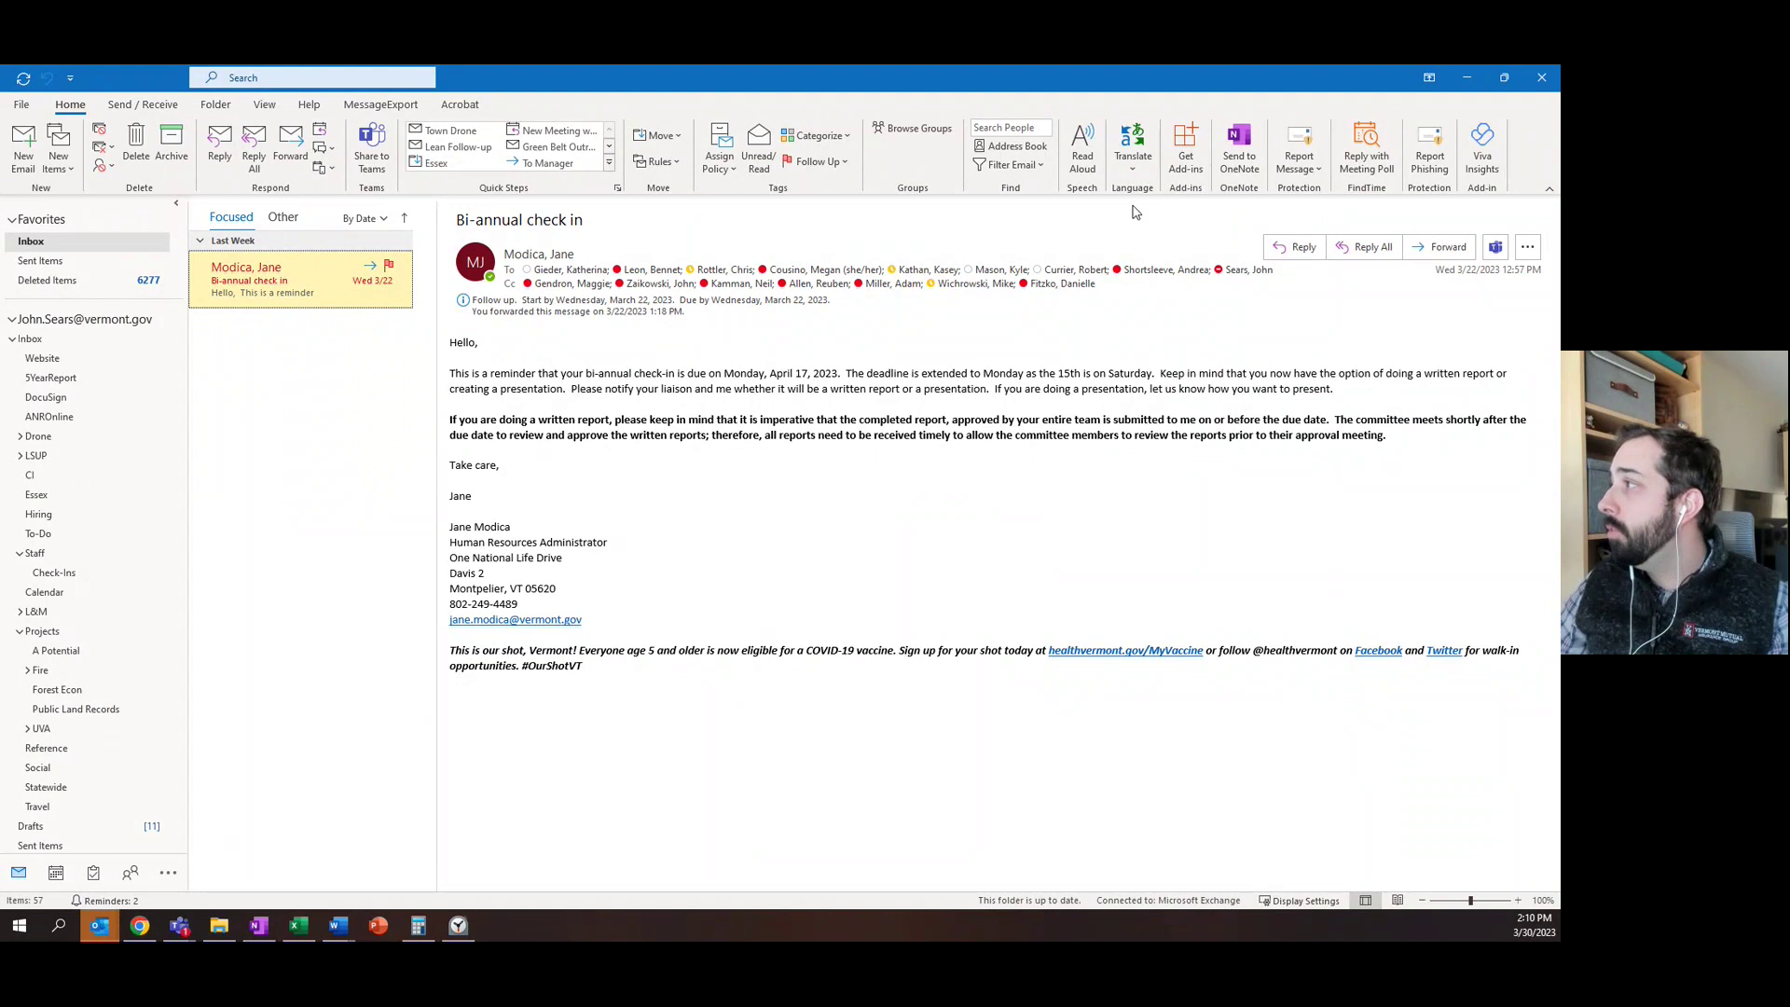
click(1242, 154)
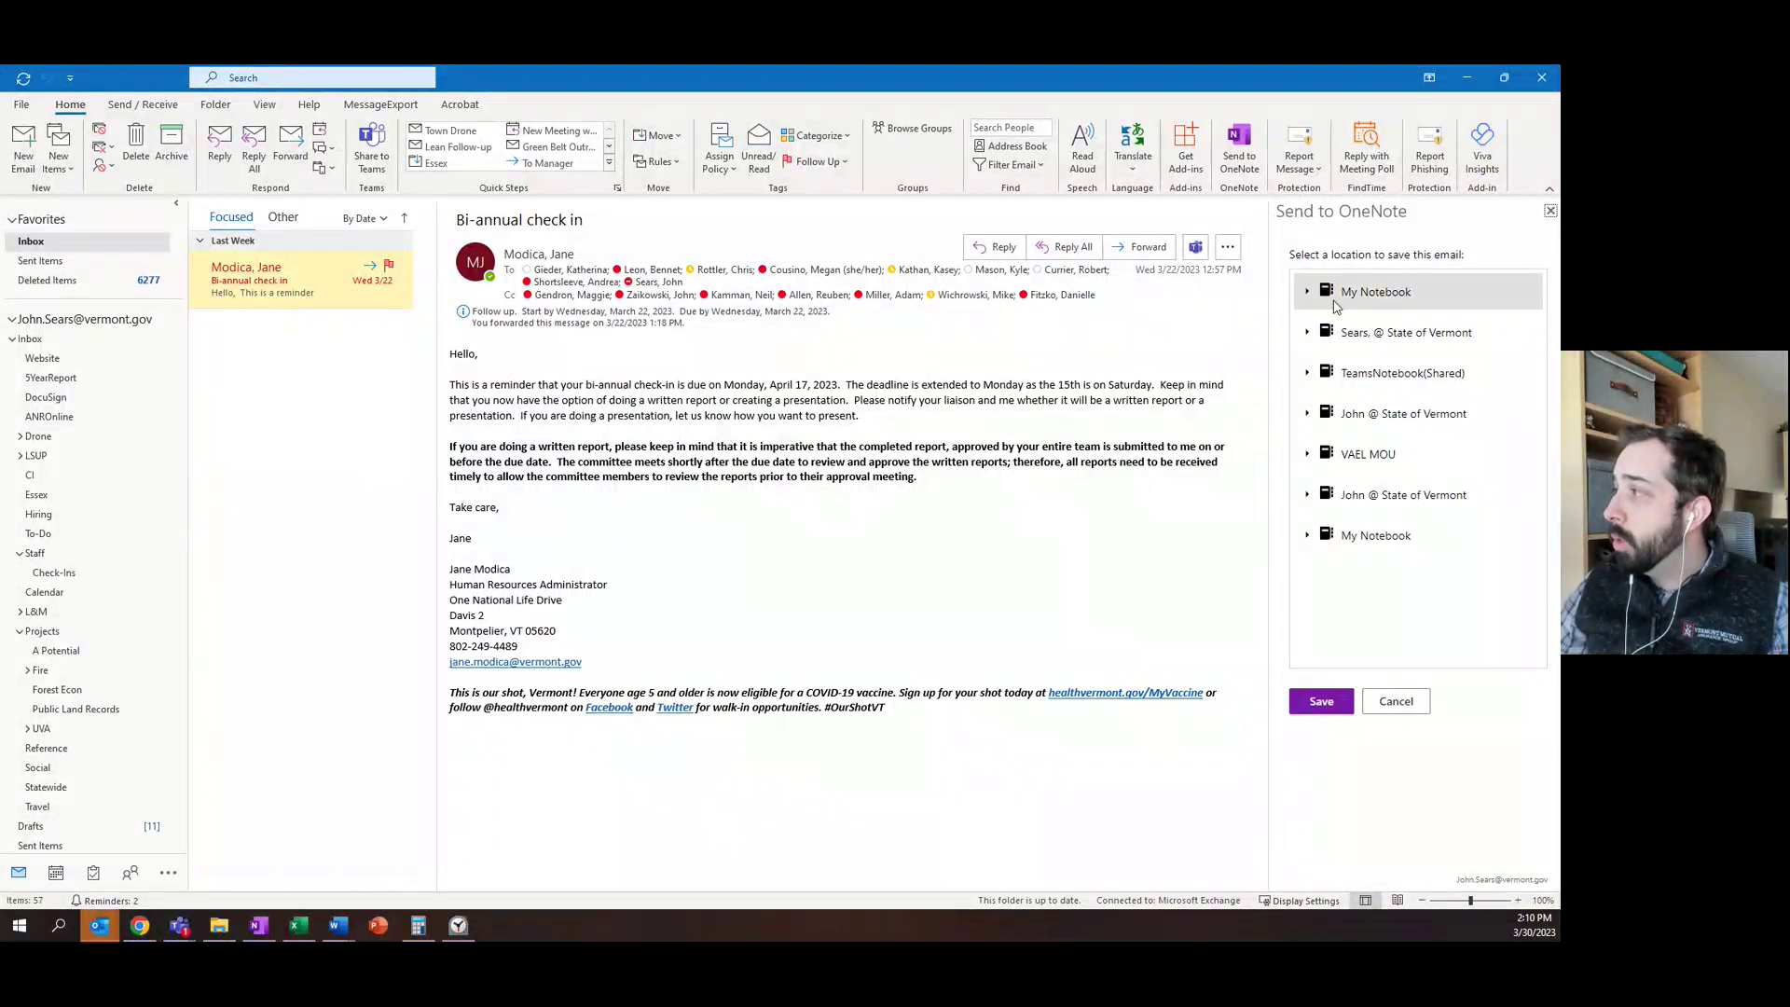
click(1307, 293)
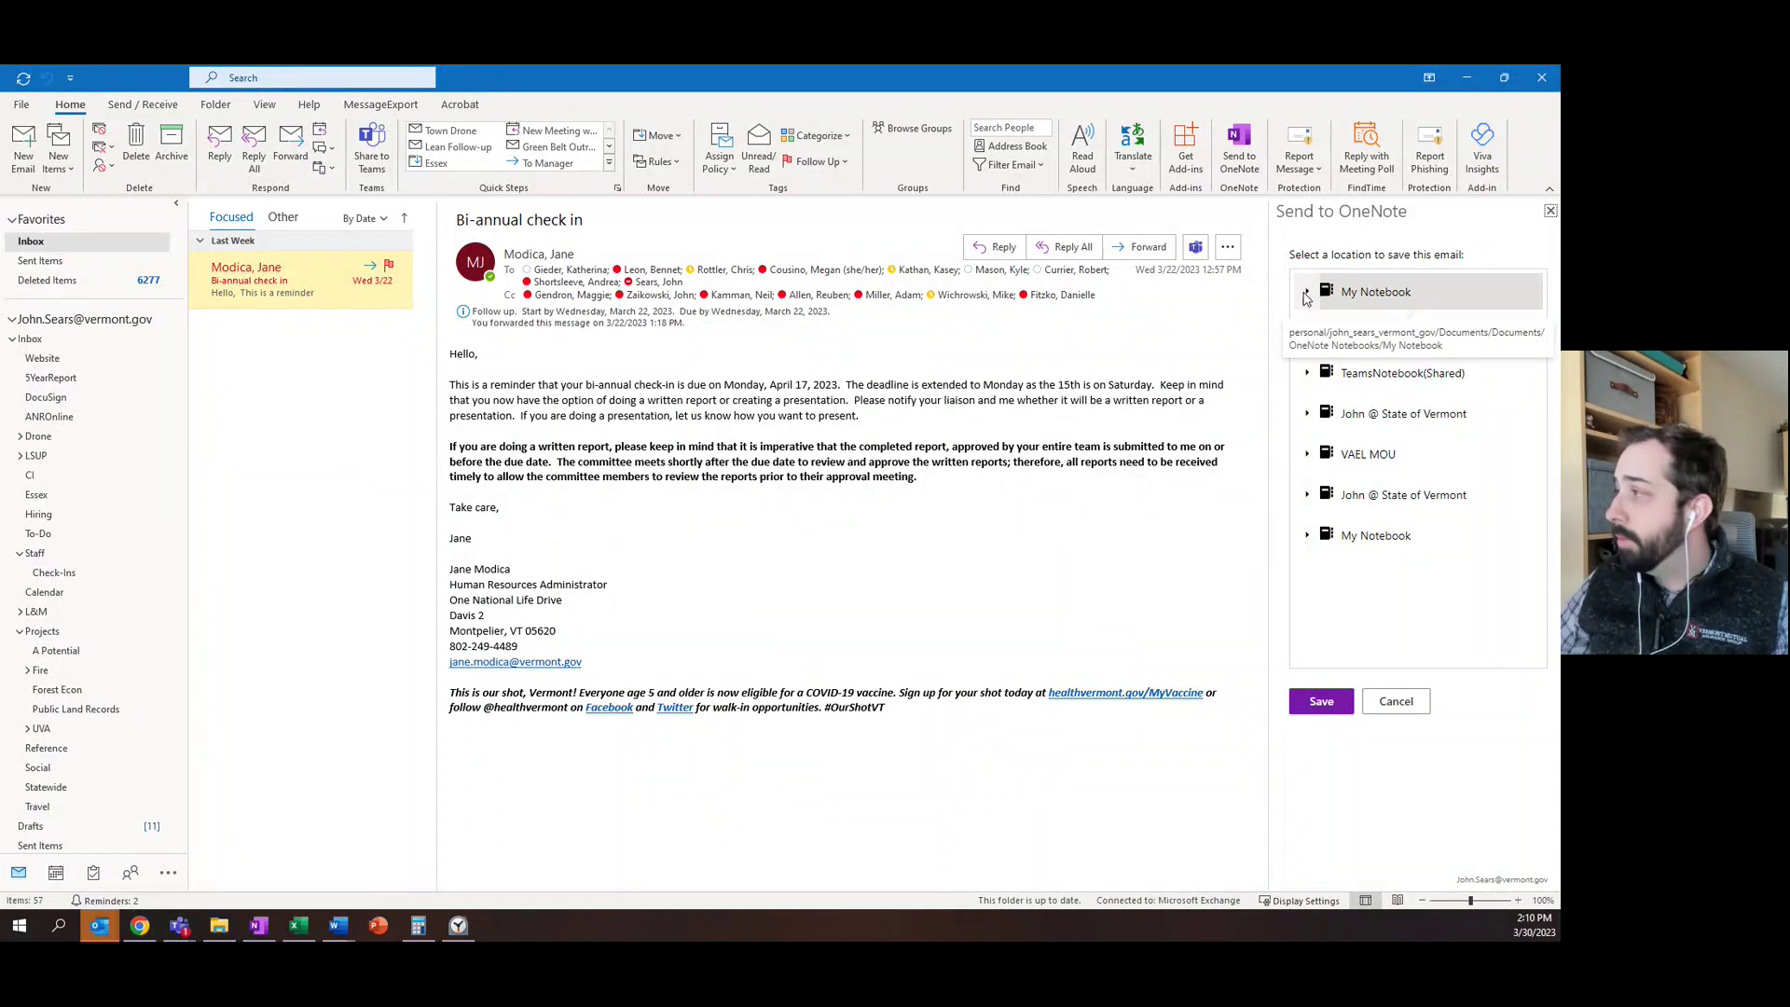
click(1383, 460)
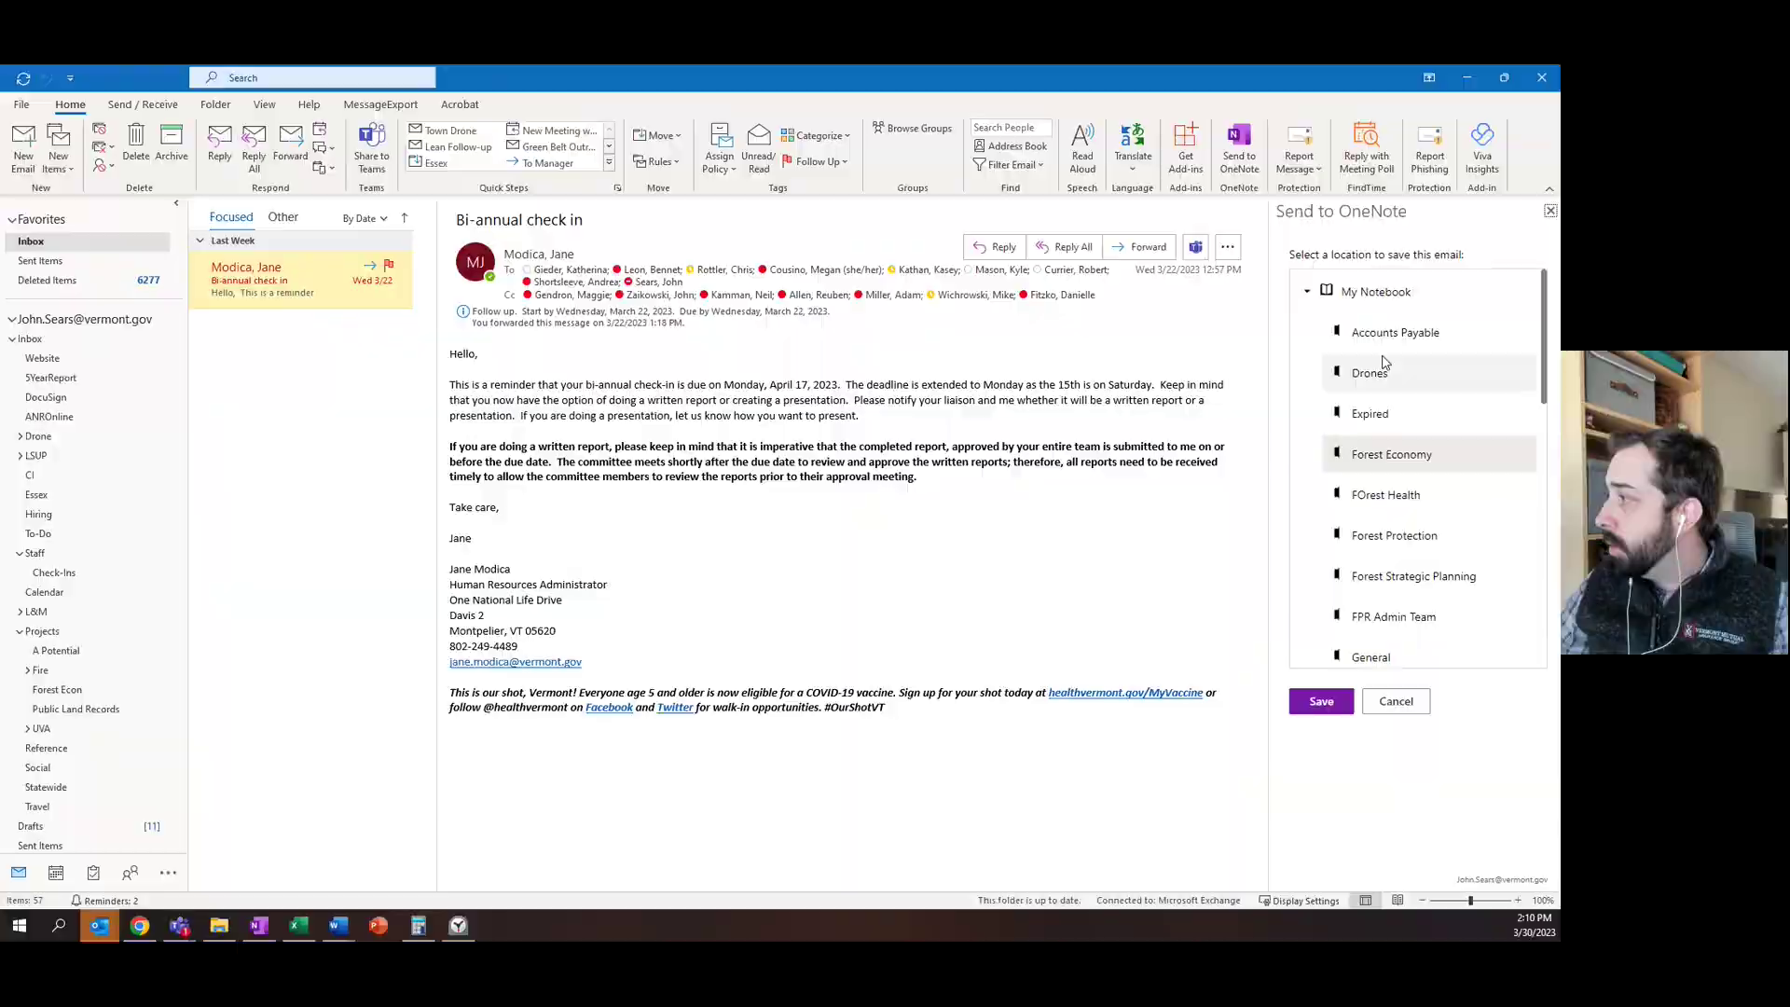
click(1373, 415)
click(1321, 704)
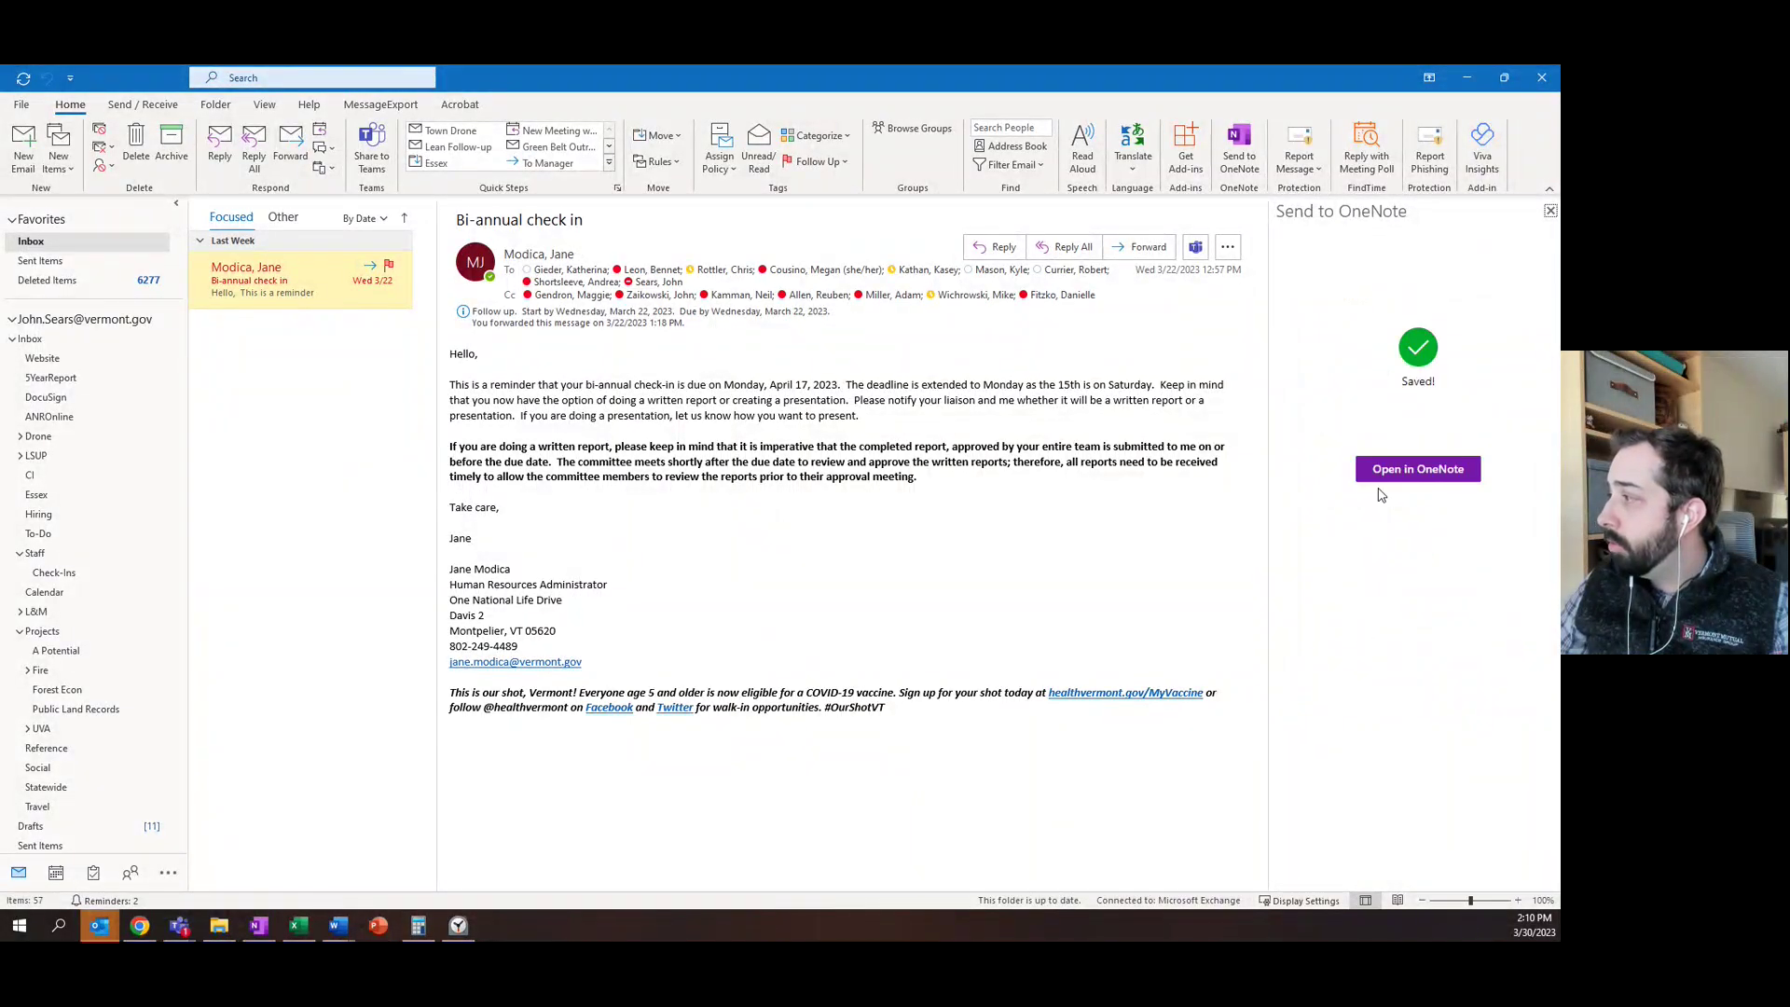
Open the saved 'Bi-annual check in' note in the browser, scroll it, then minimize the browser
click(1380, 471)
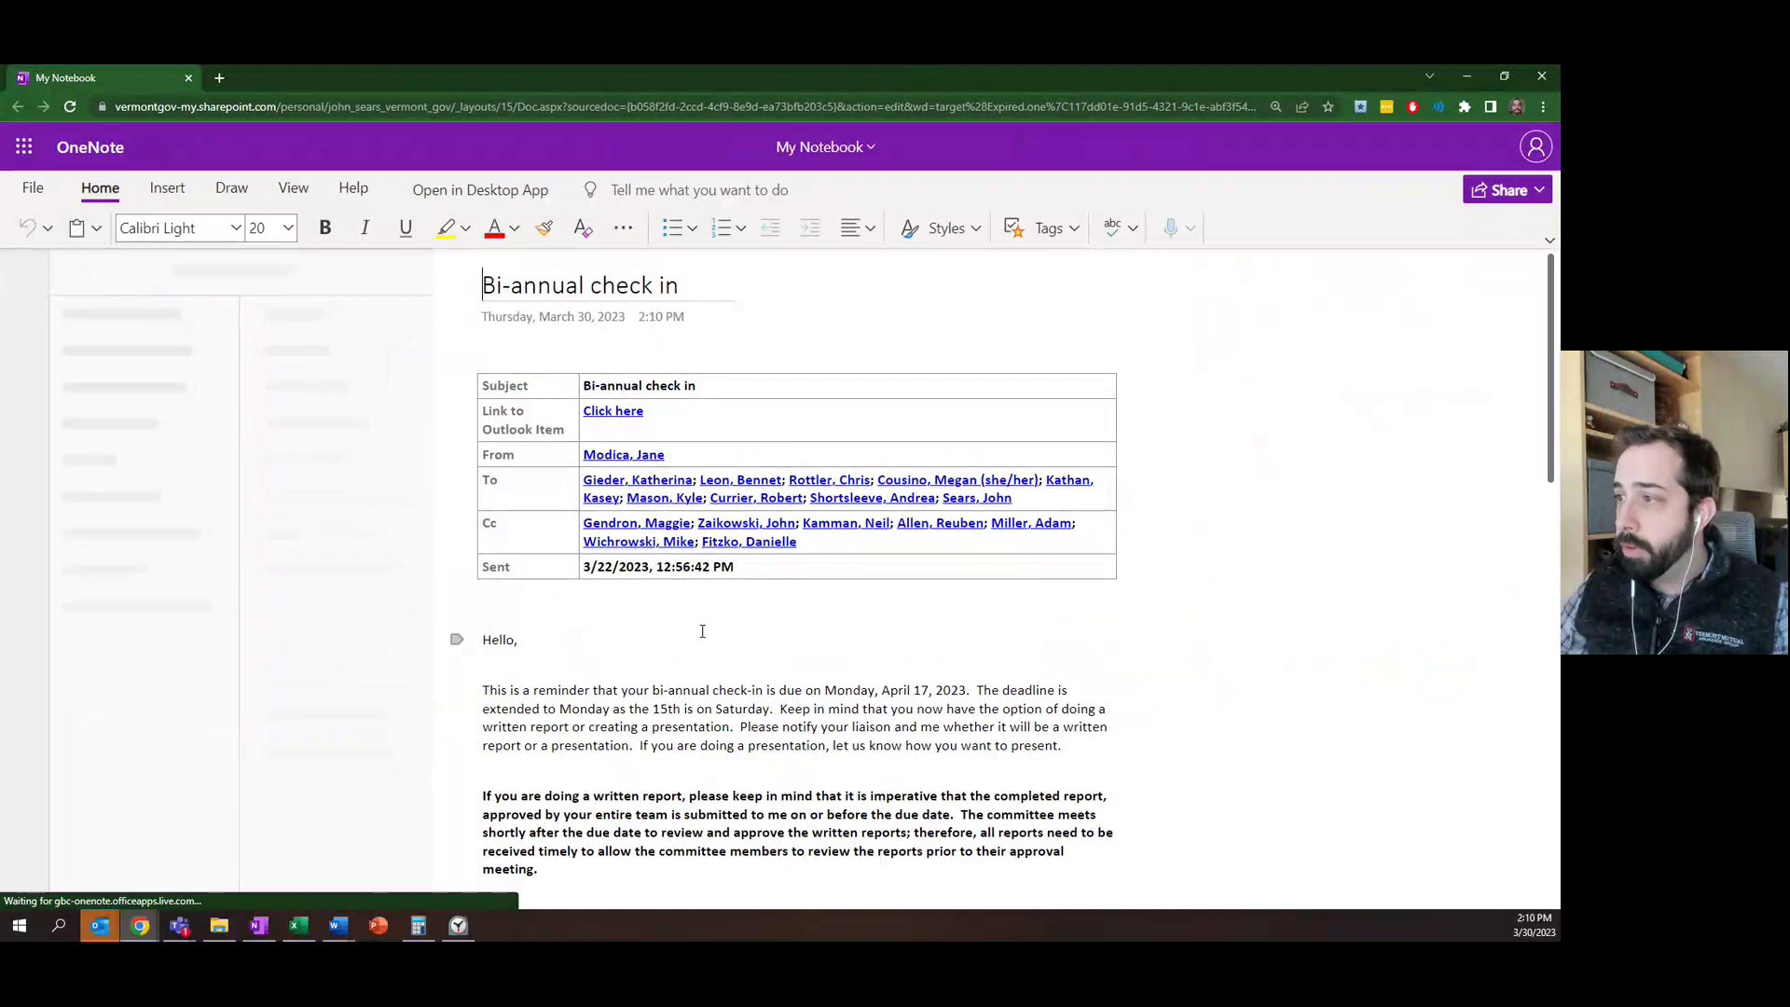
scroll(707, 640, down, 9)
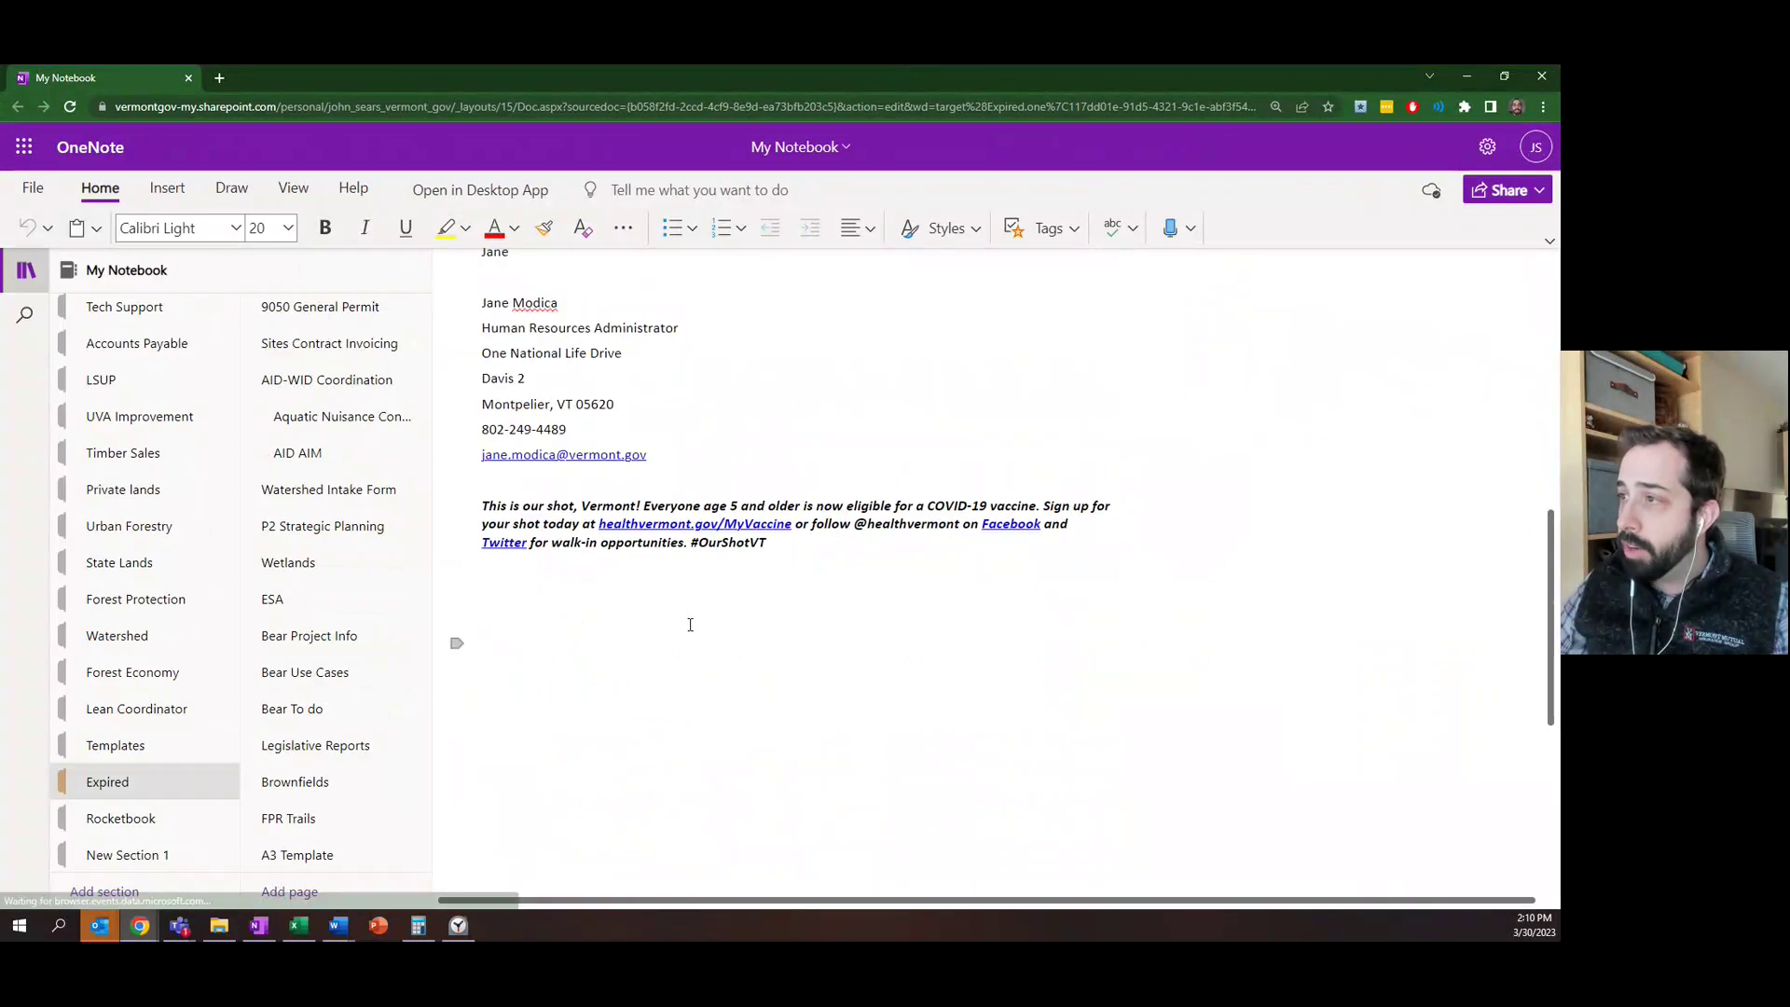
scroll(687, 628, up, 9)
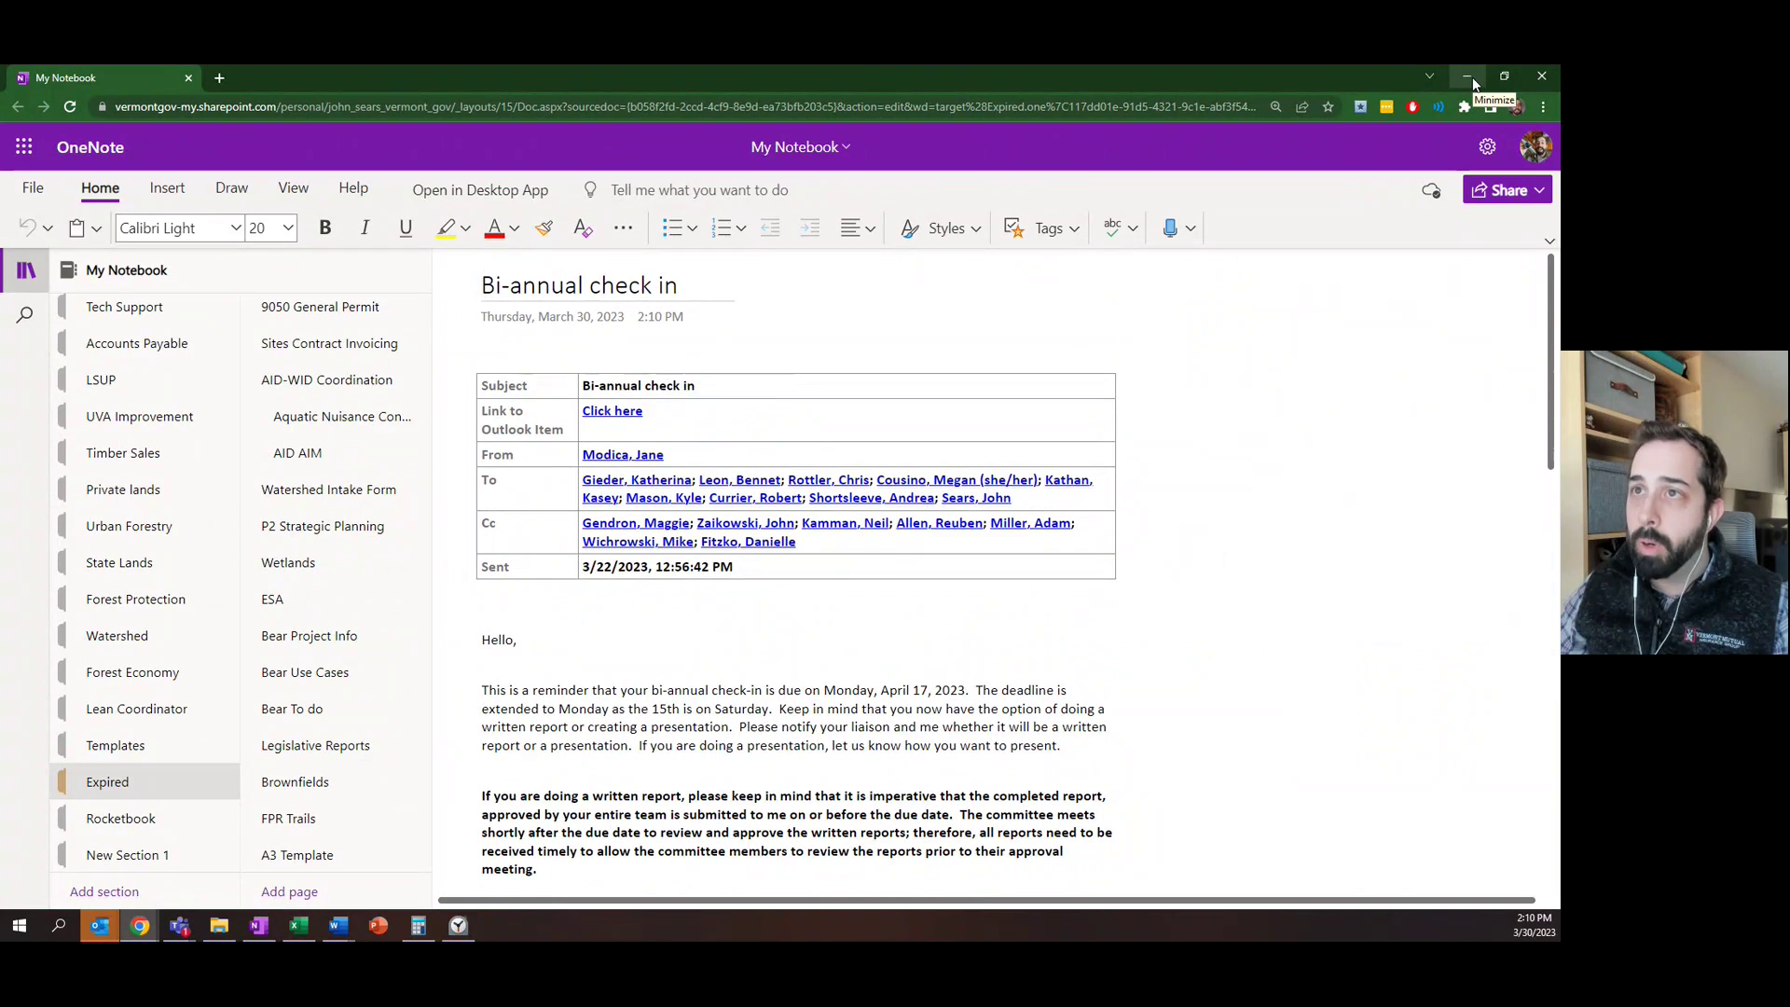
click(1473, 77)
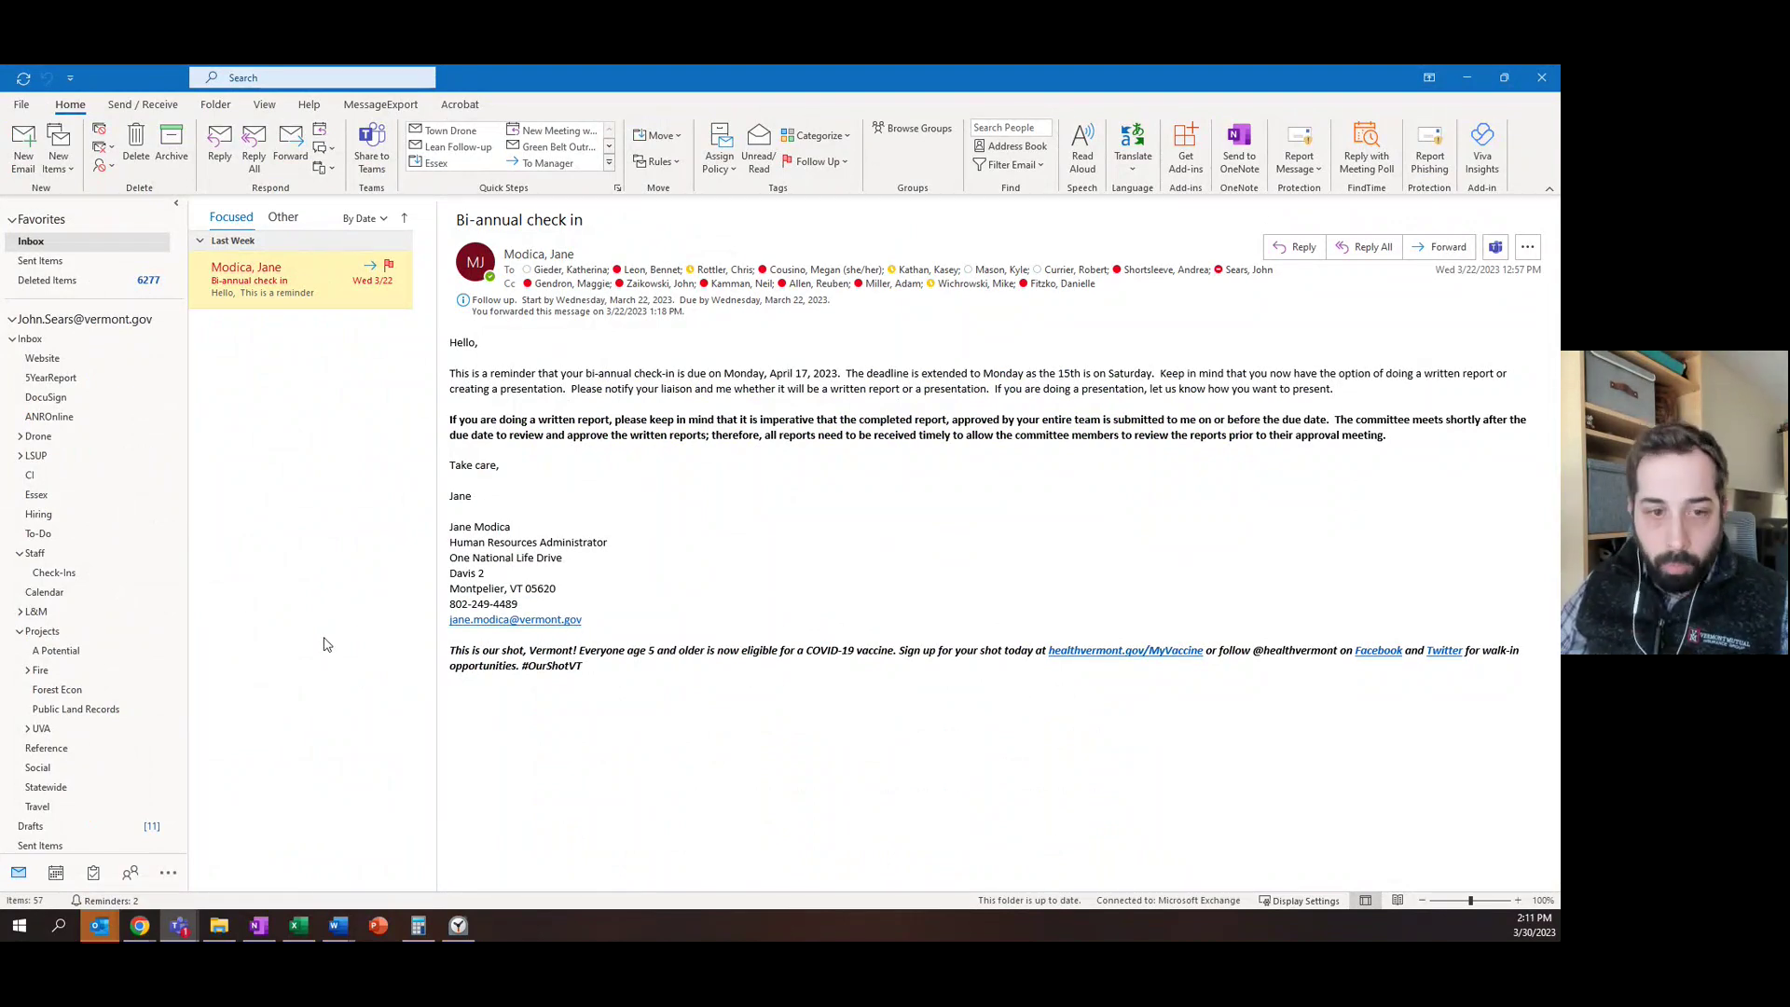
Switch back to the OneNote app and clear the list highlight on 'Top 5 reasons'
click(274, 931)
click(489, 617)
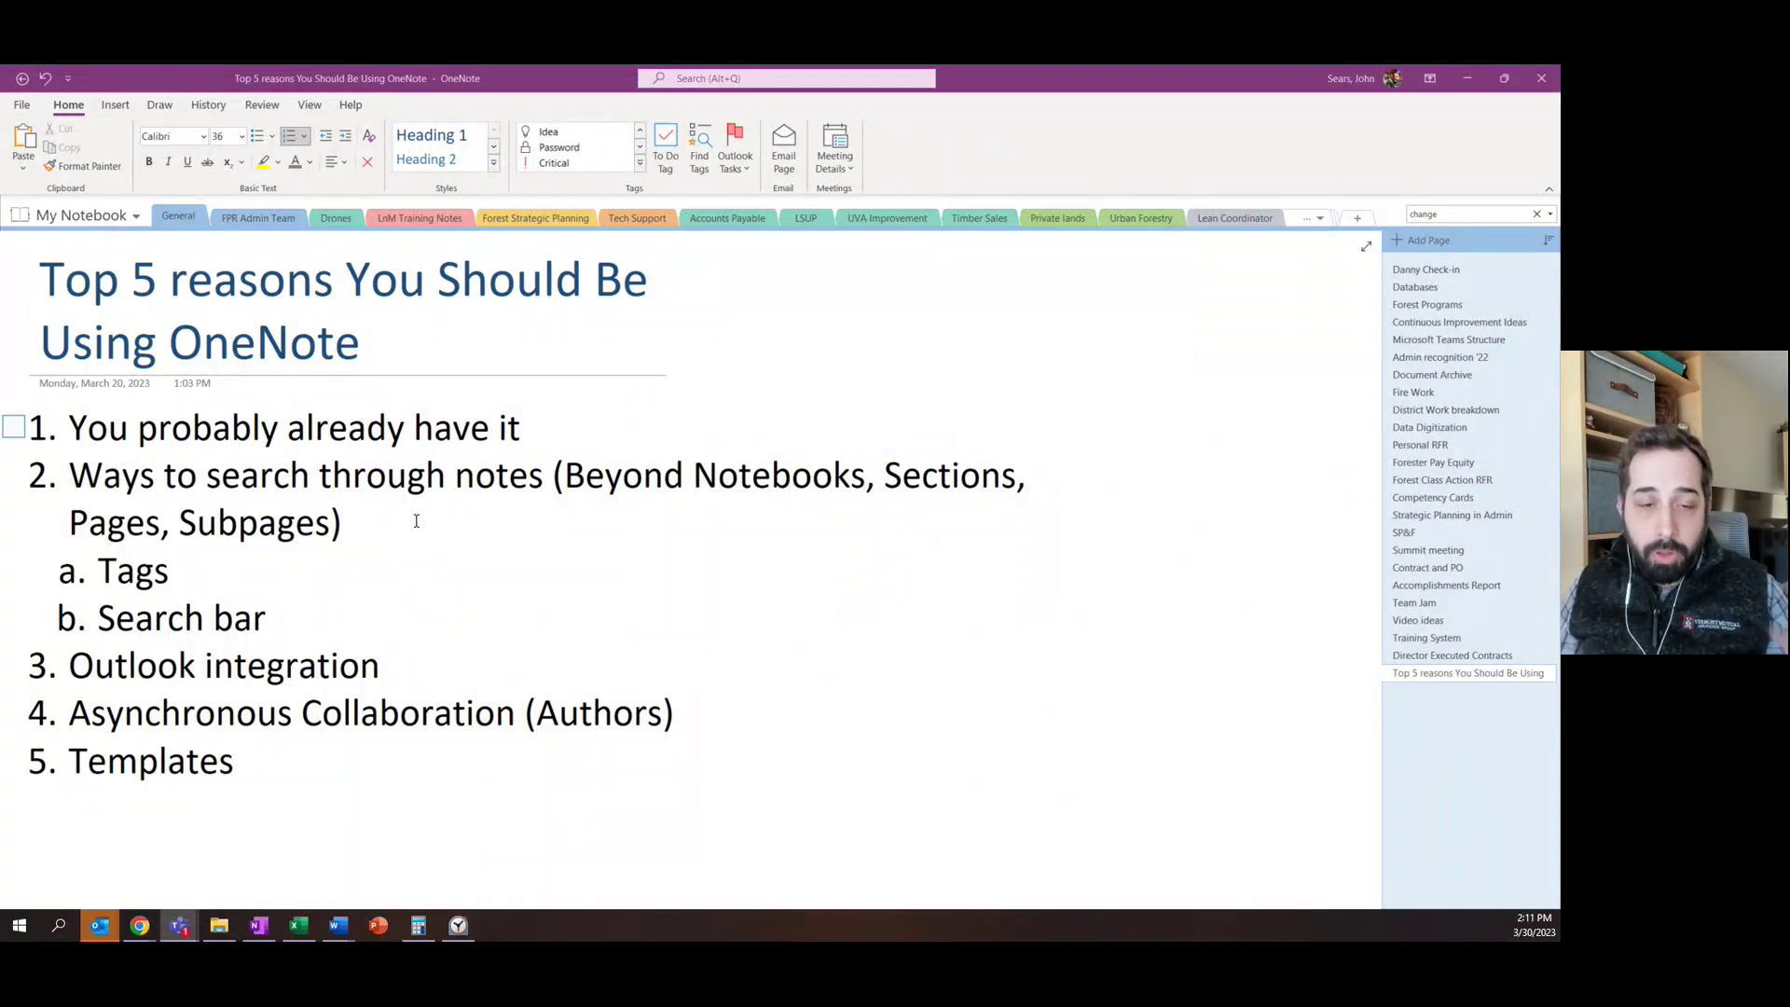
click(209, 105)
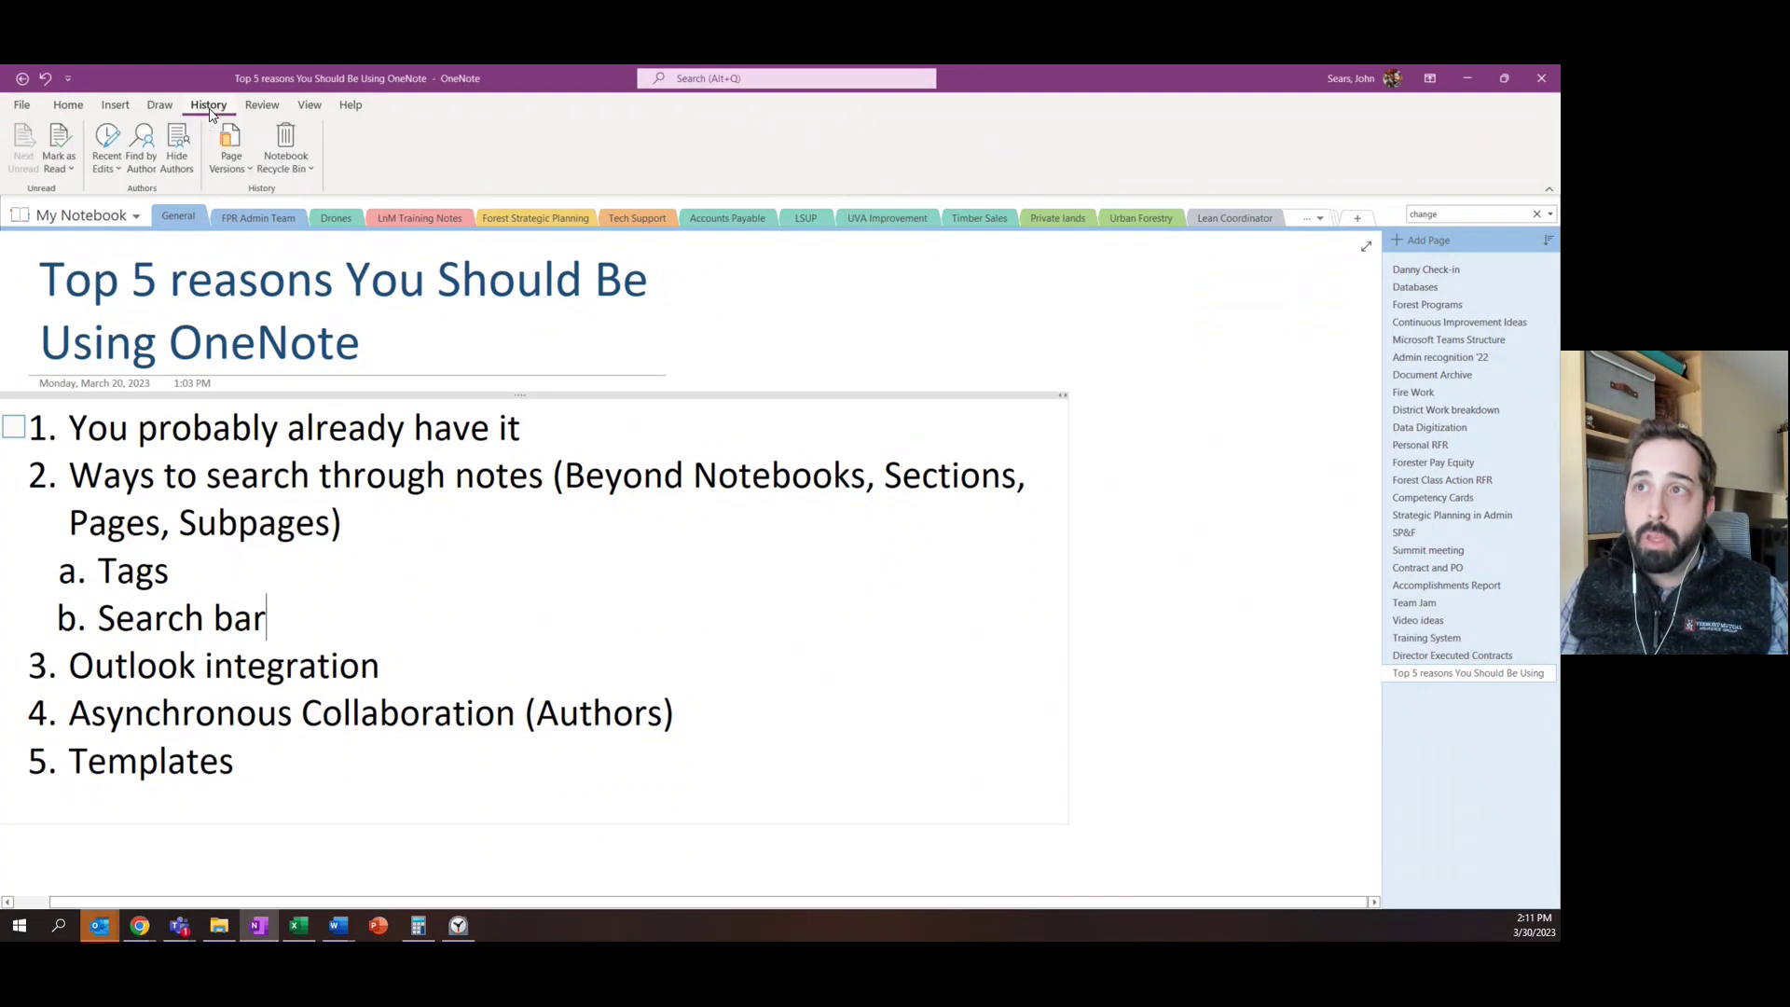
click(133, 161)
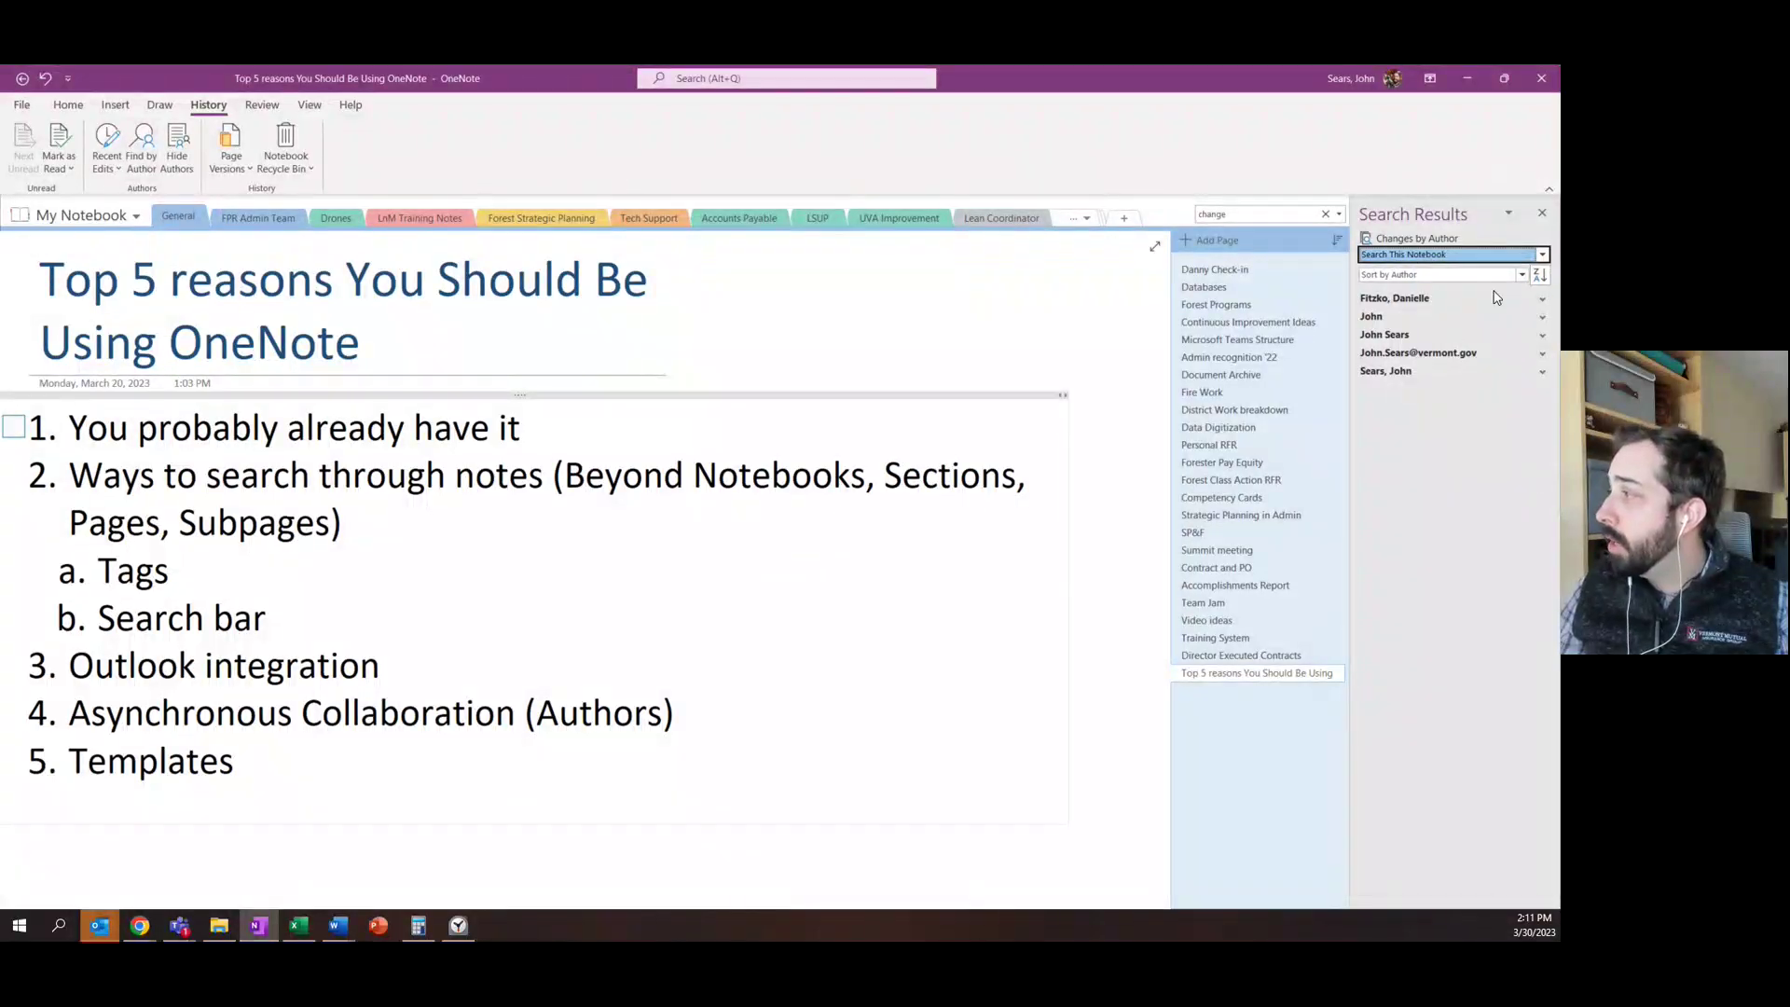
click(1541, 302)
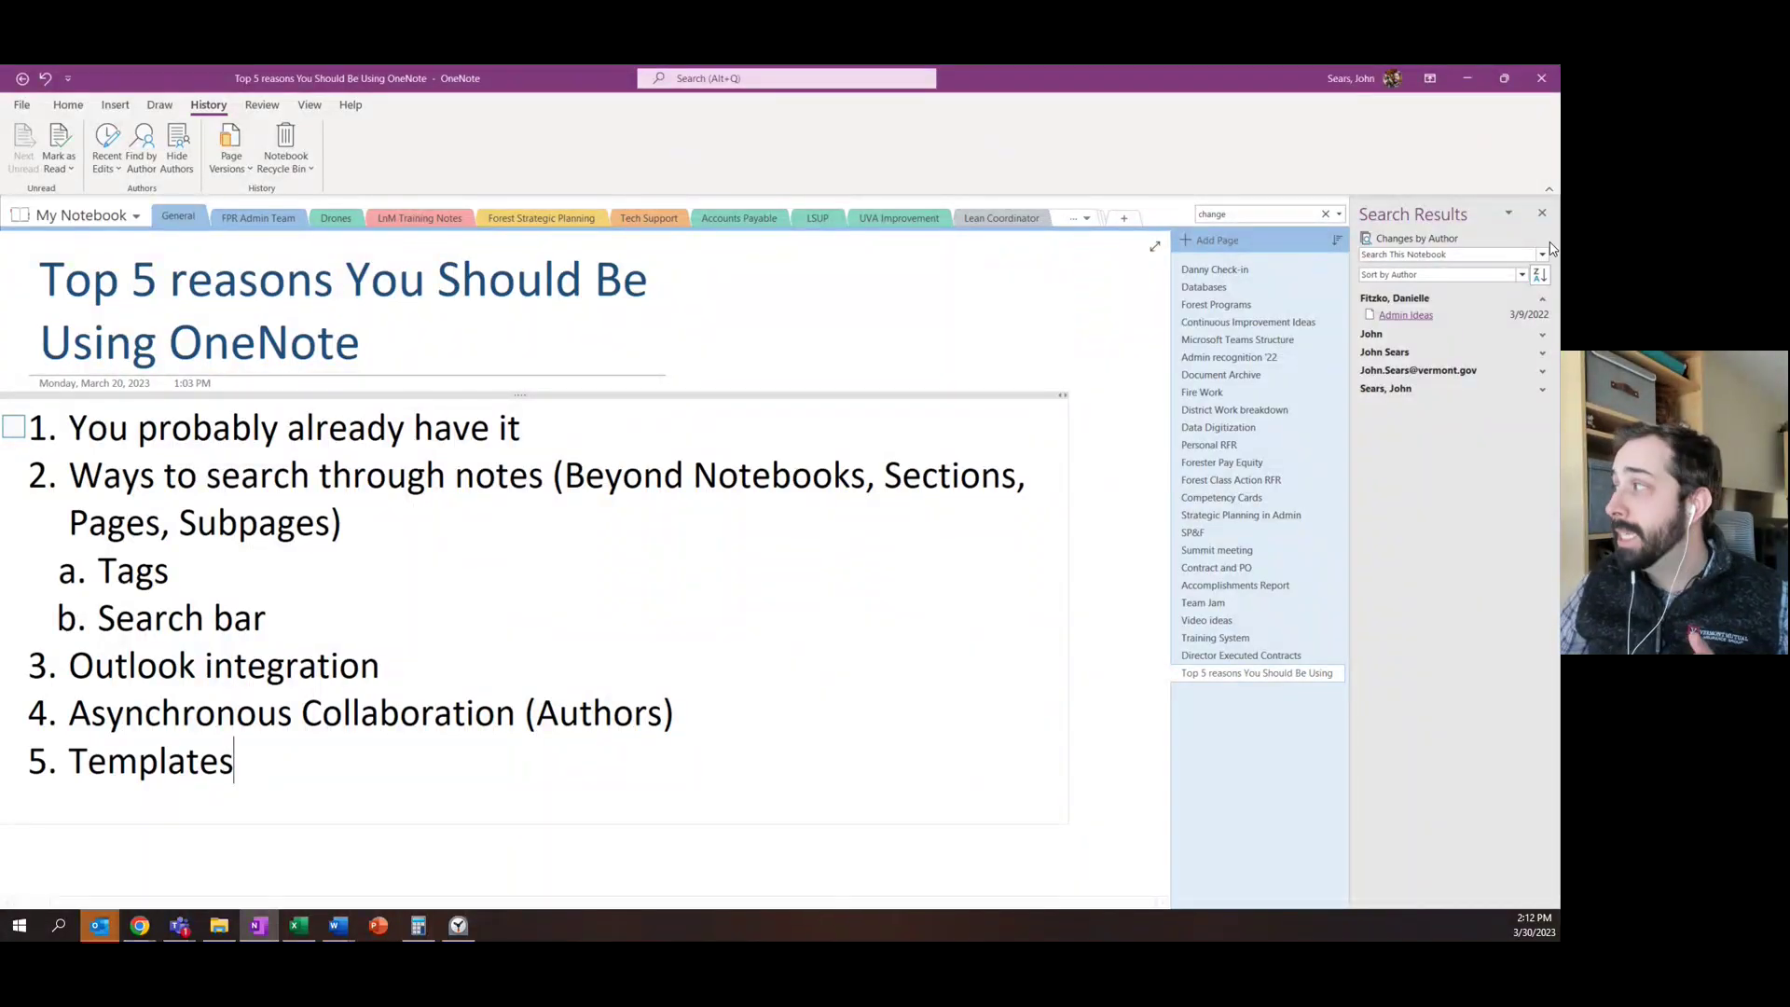
key(Escape)
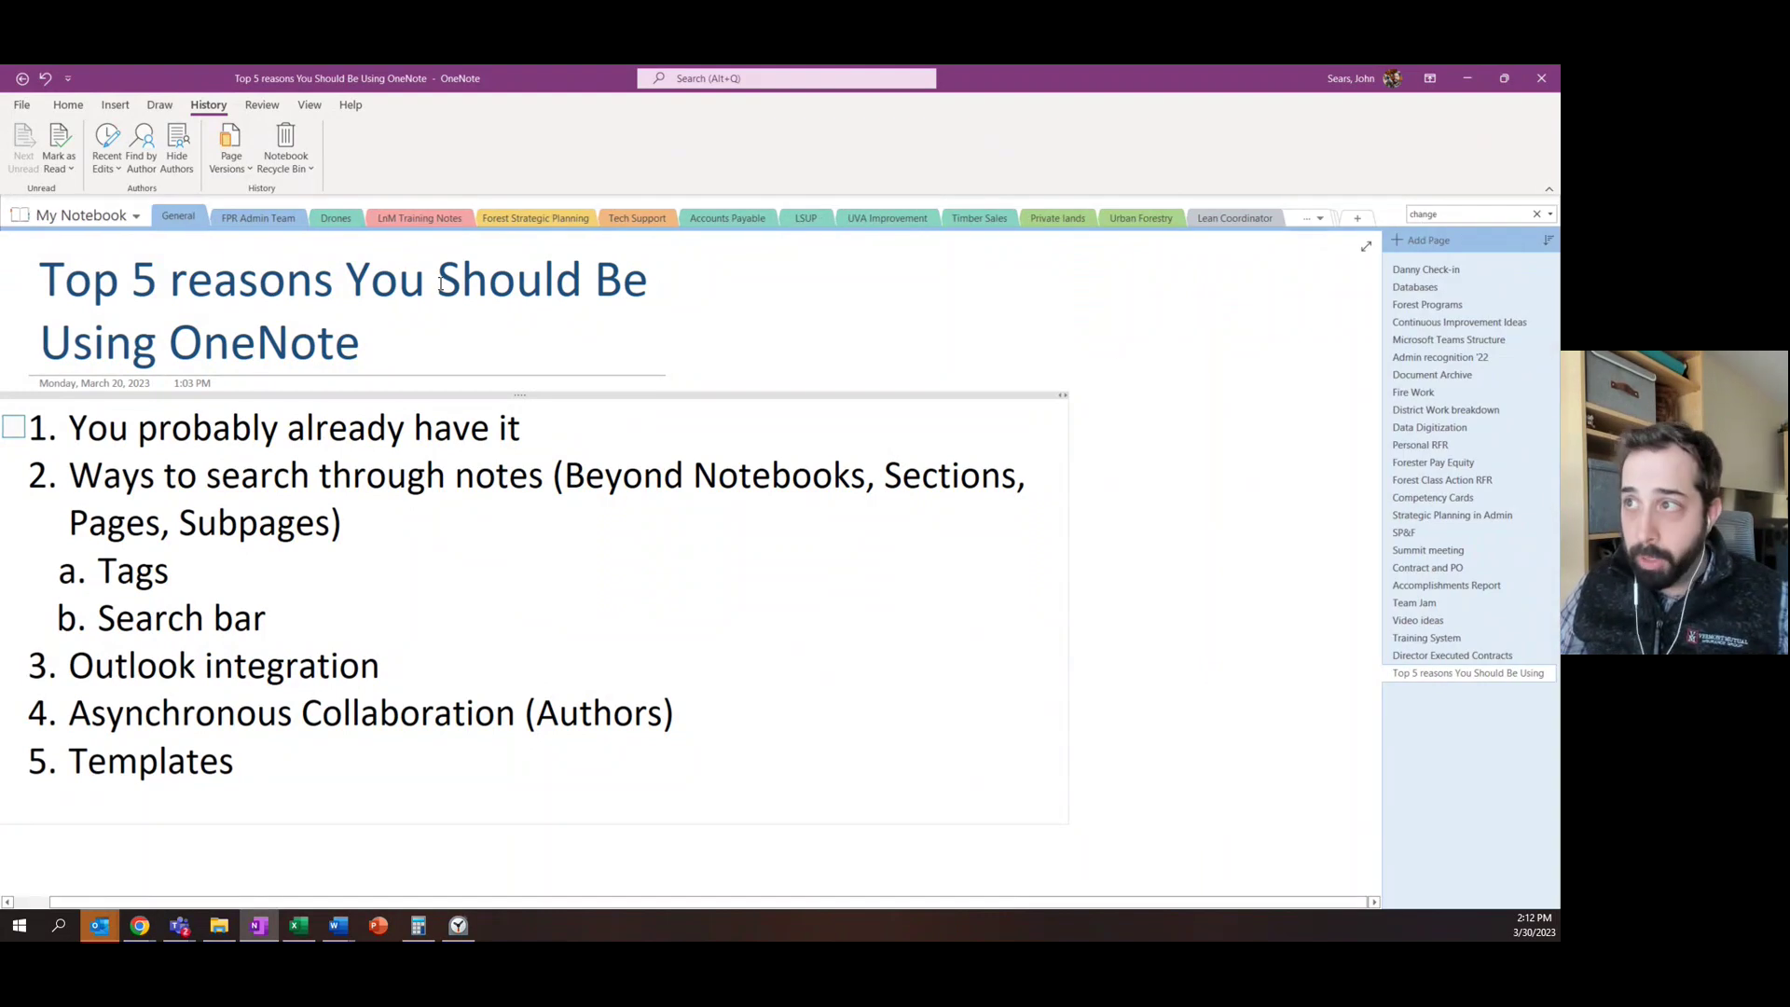
Open the hidden Templates section to display the Fishbone Template page
click(1309, 218)
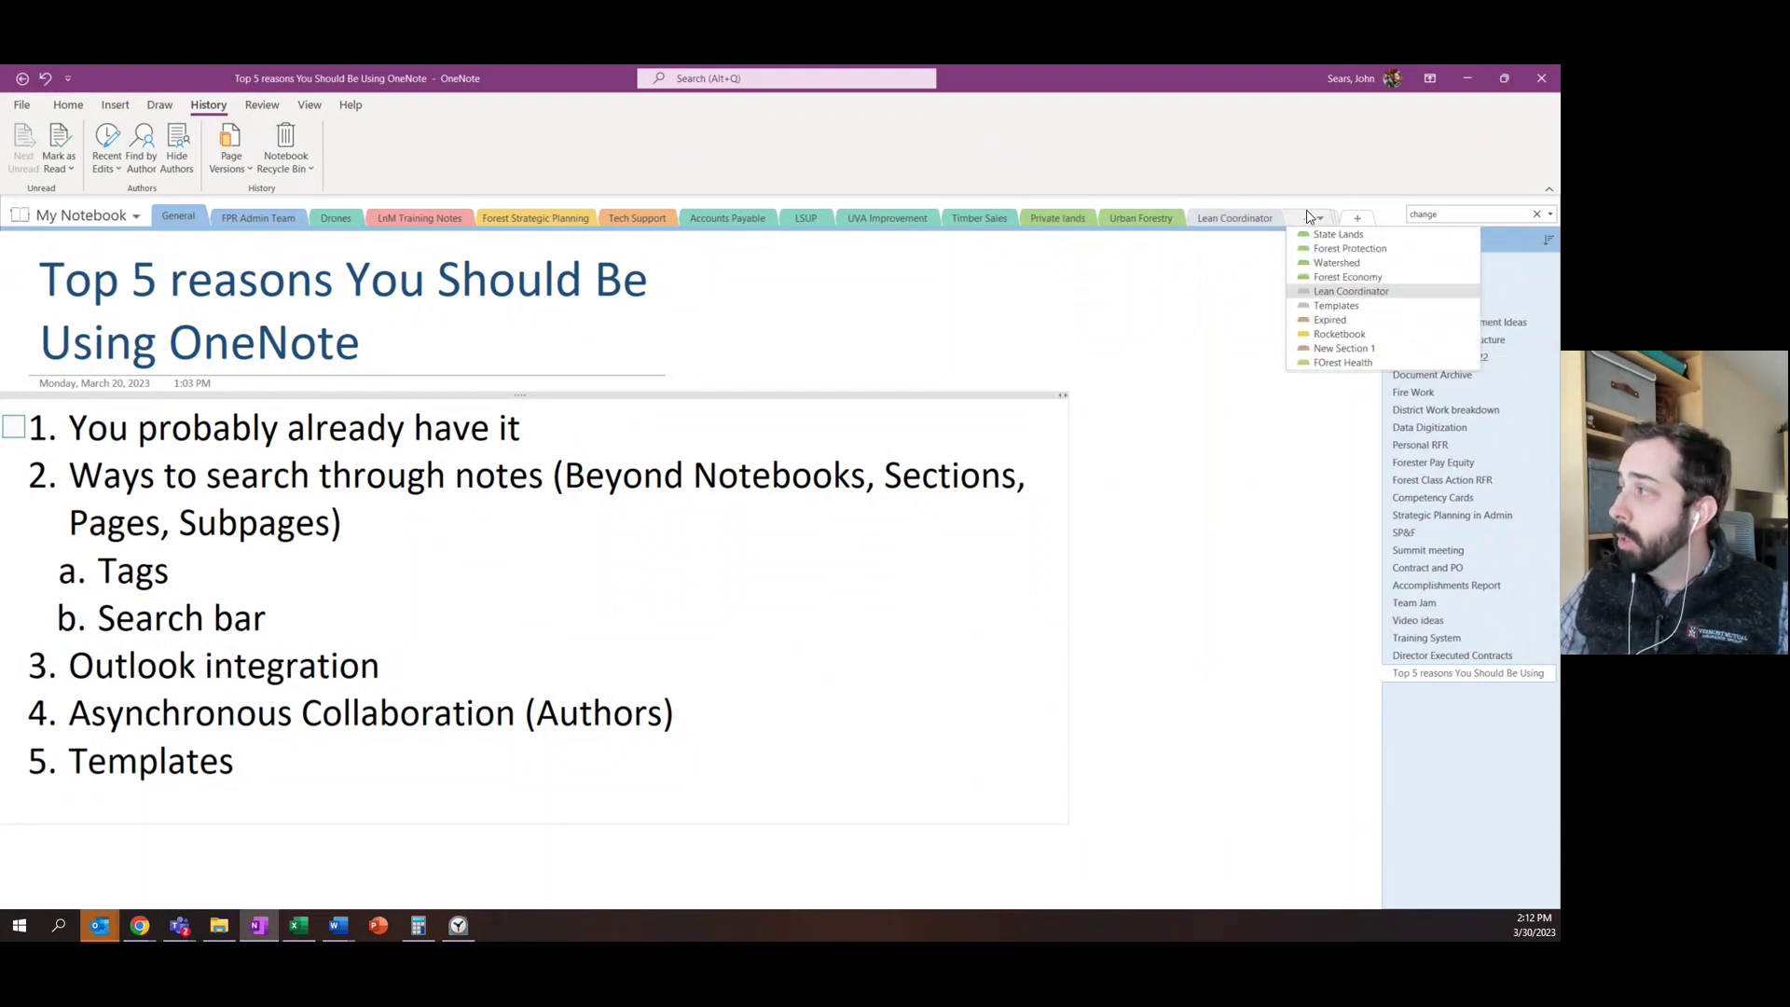
click(1319, 309)
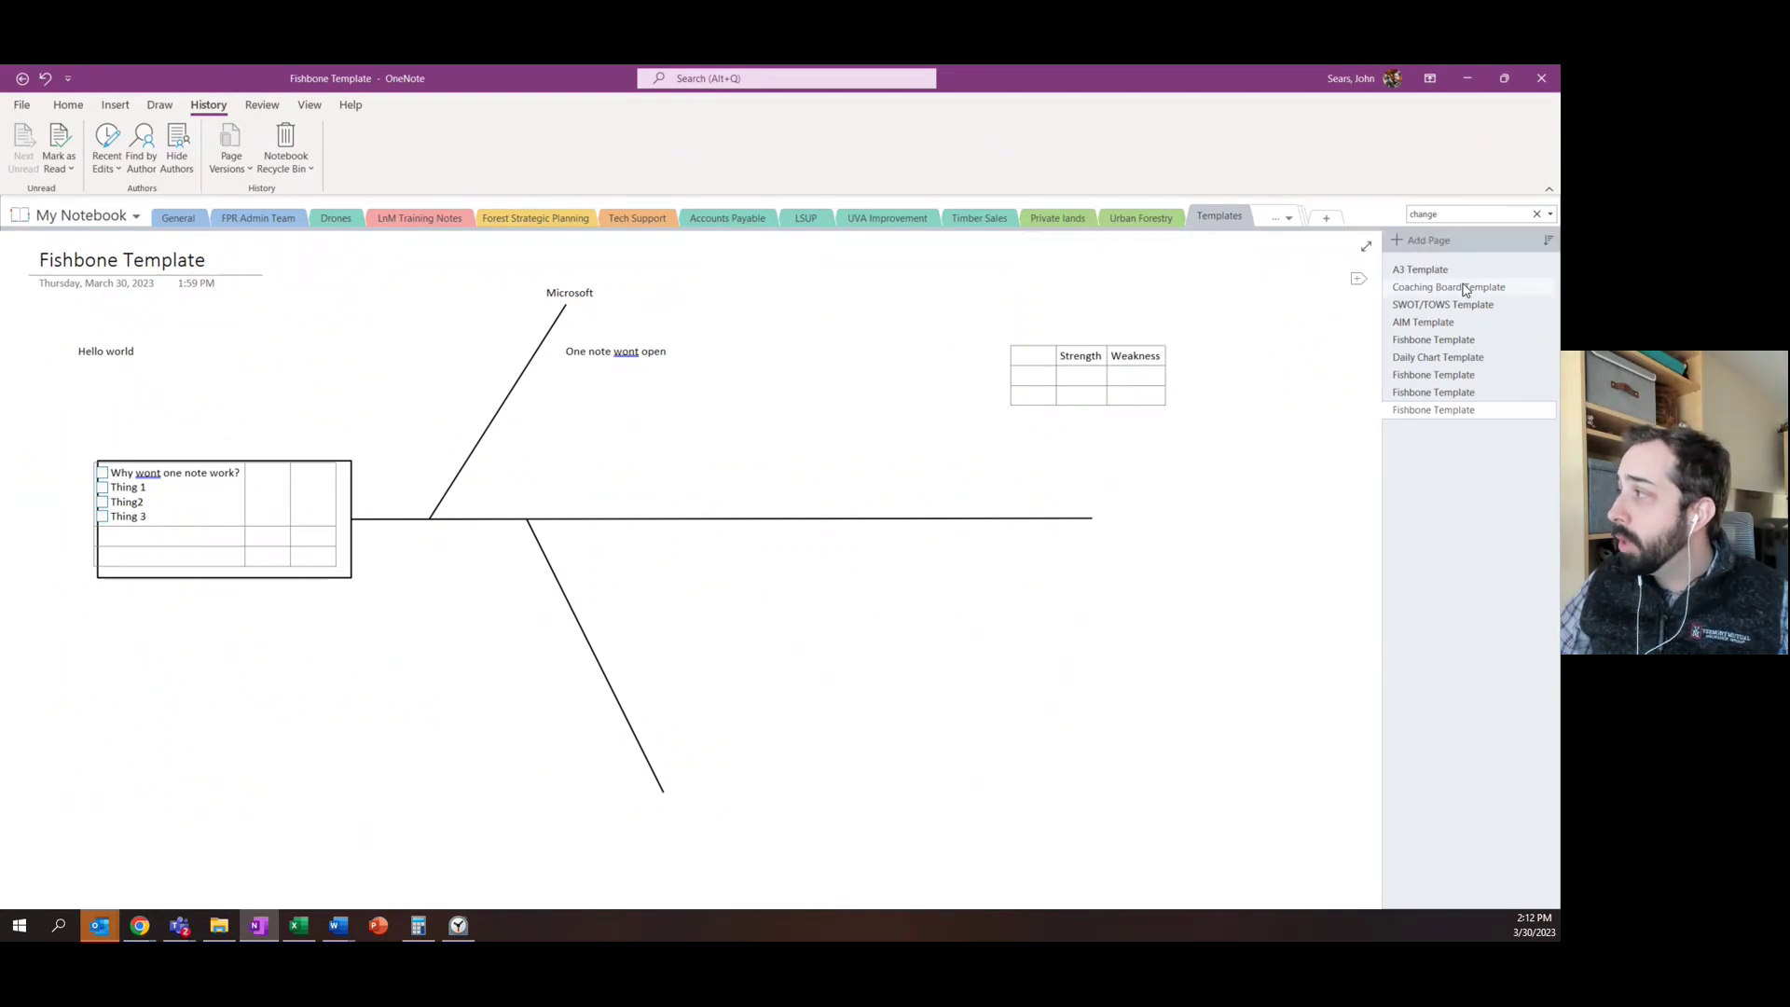
right_click(1460, 416)
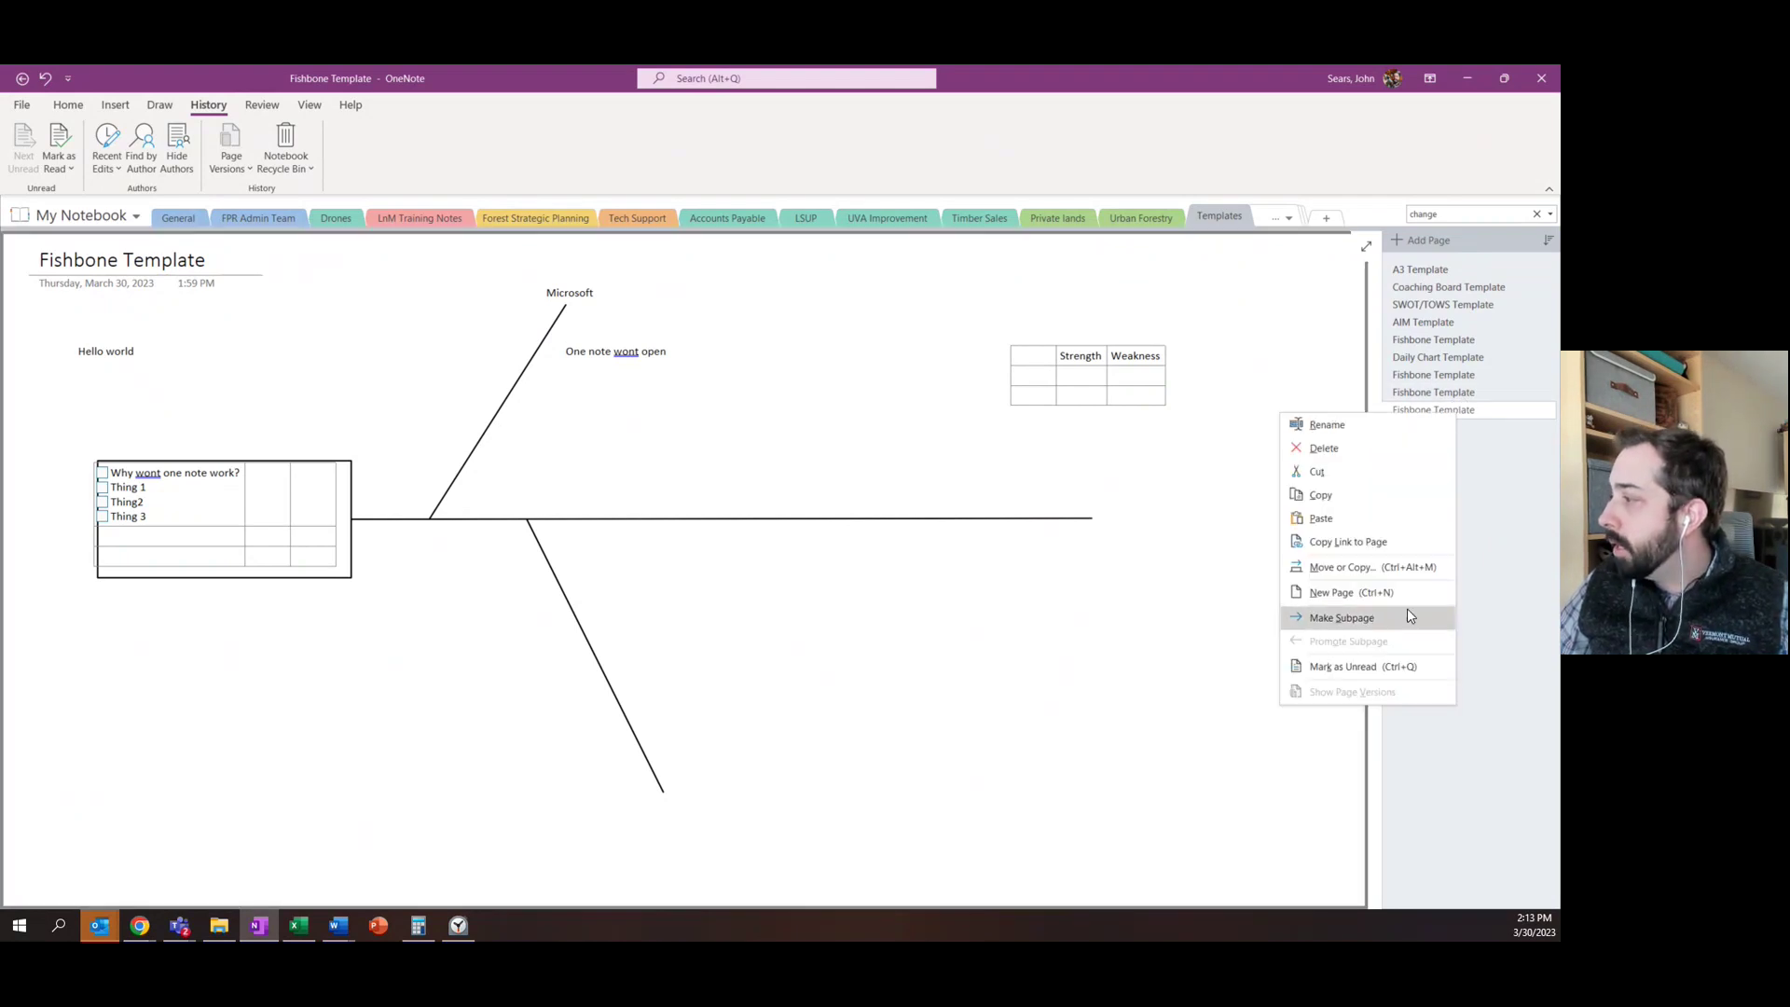
click(1517, 471)
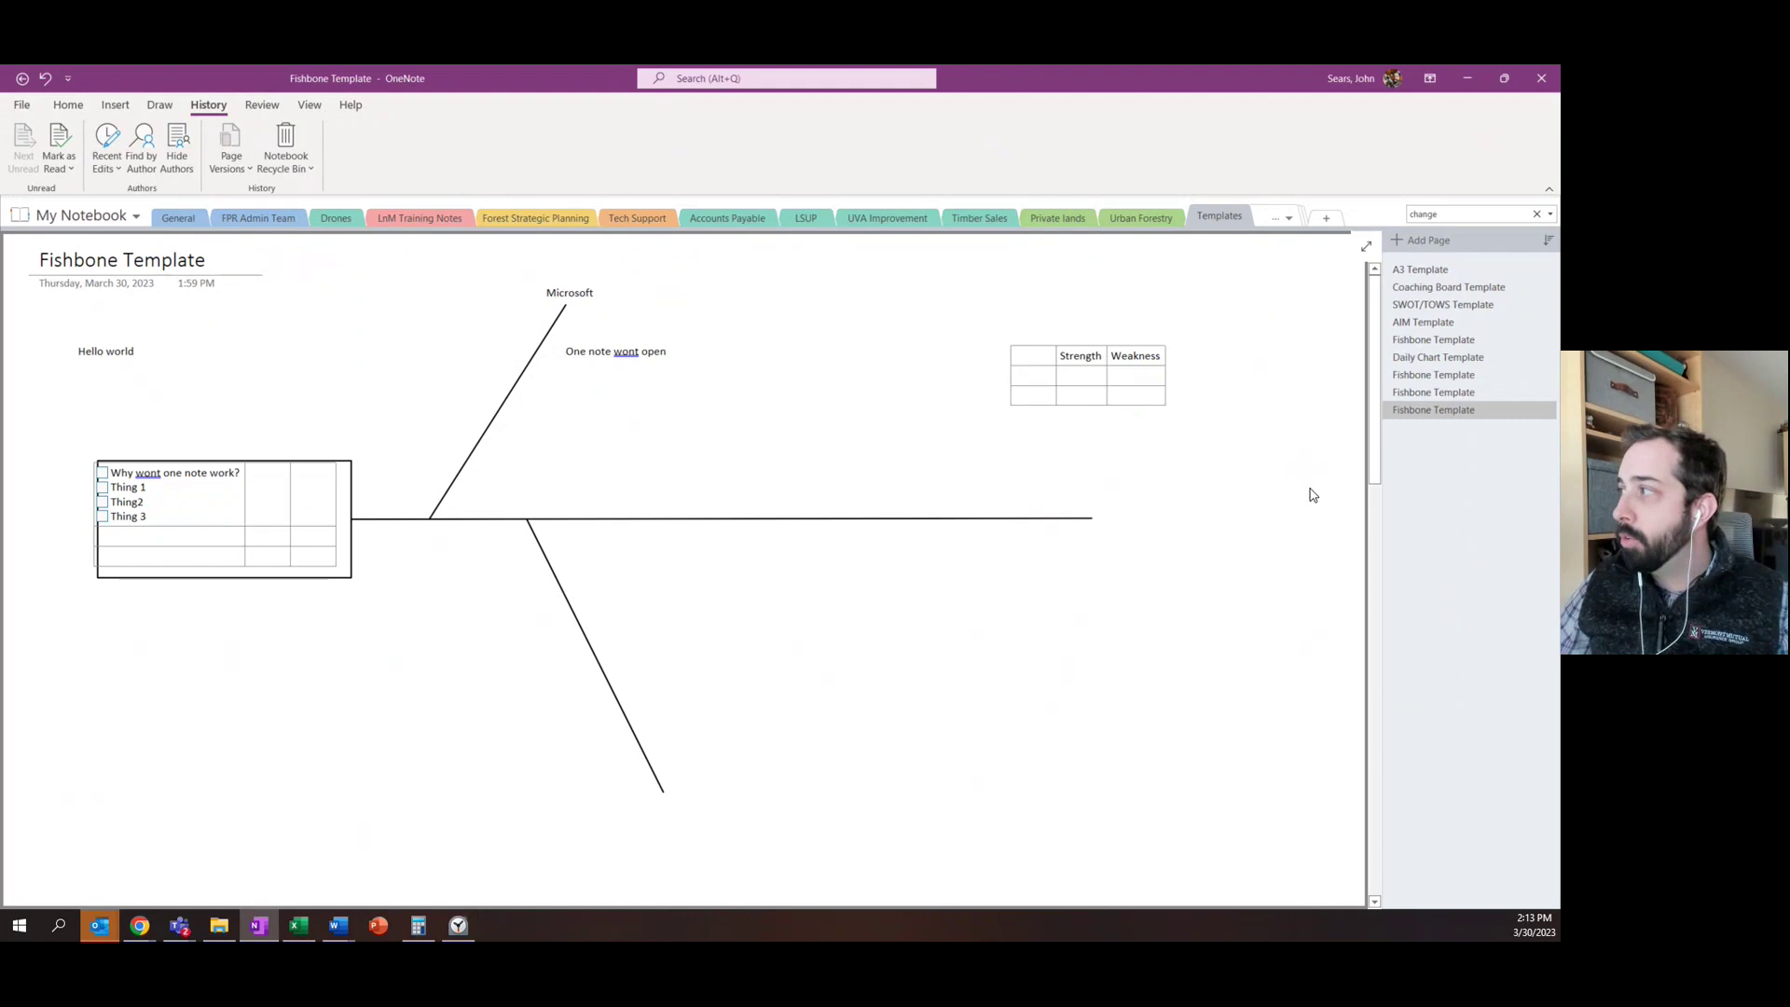
click(110, 107)
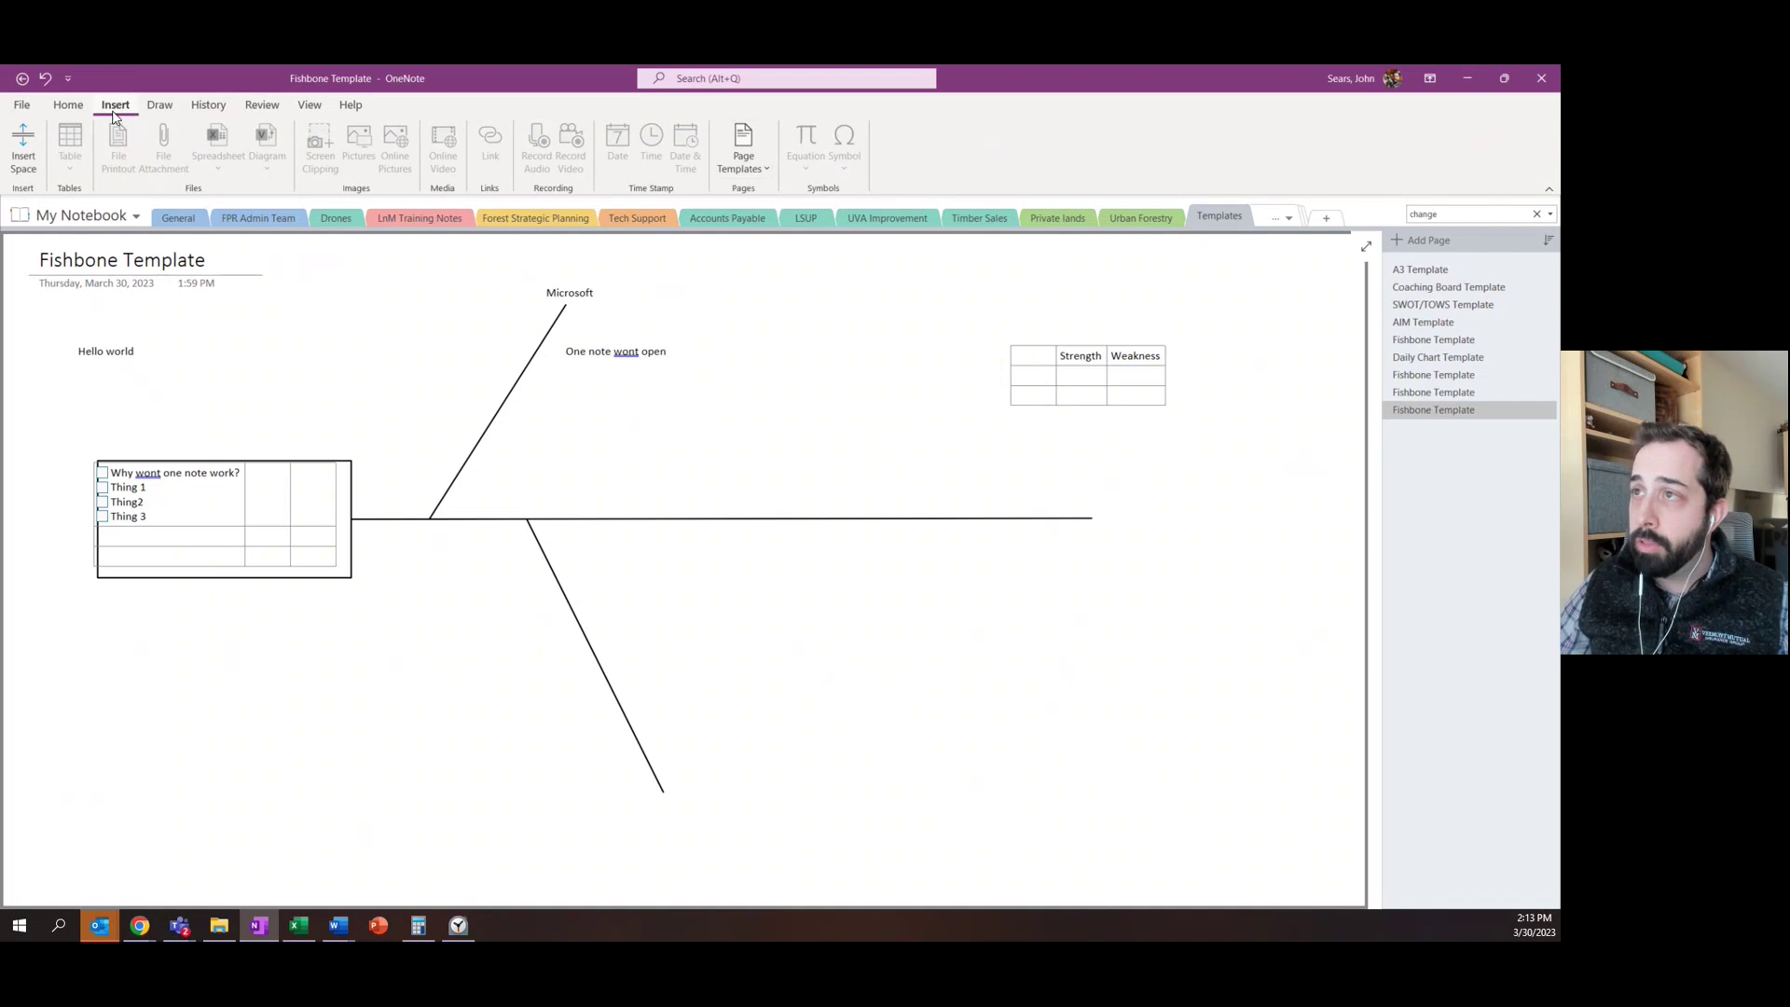
Open the Page Templates pane and display the SWOT/TOWS Template page
click(760, 168)
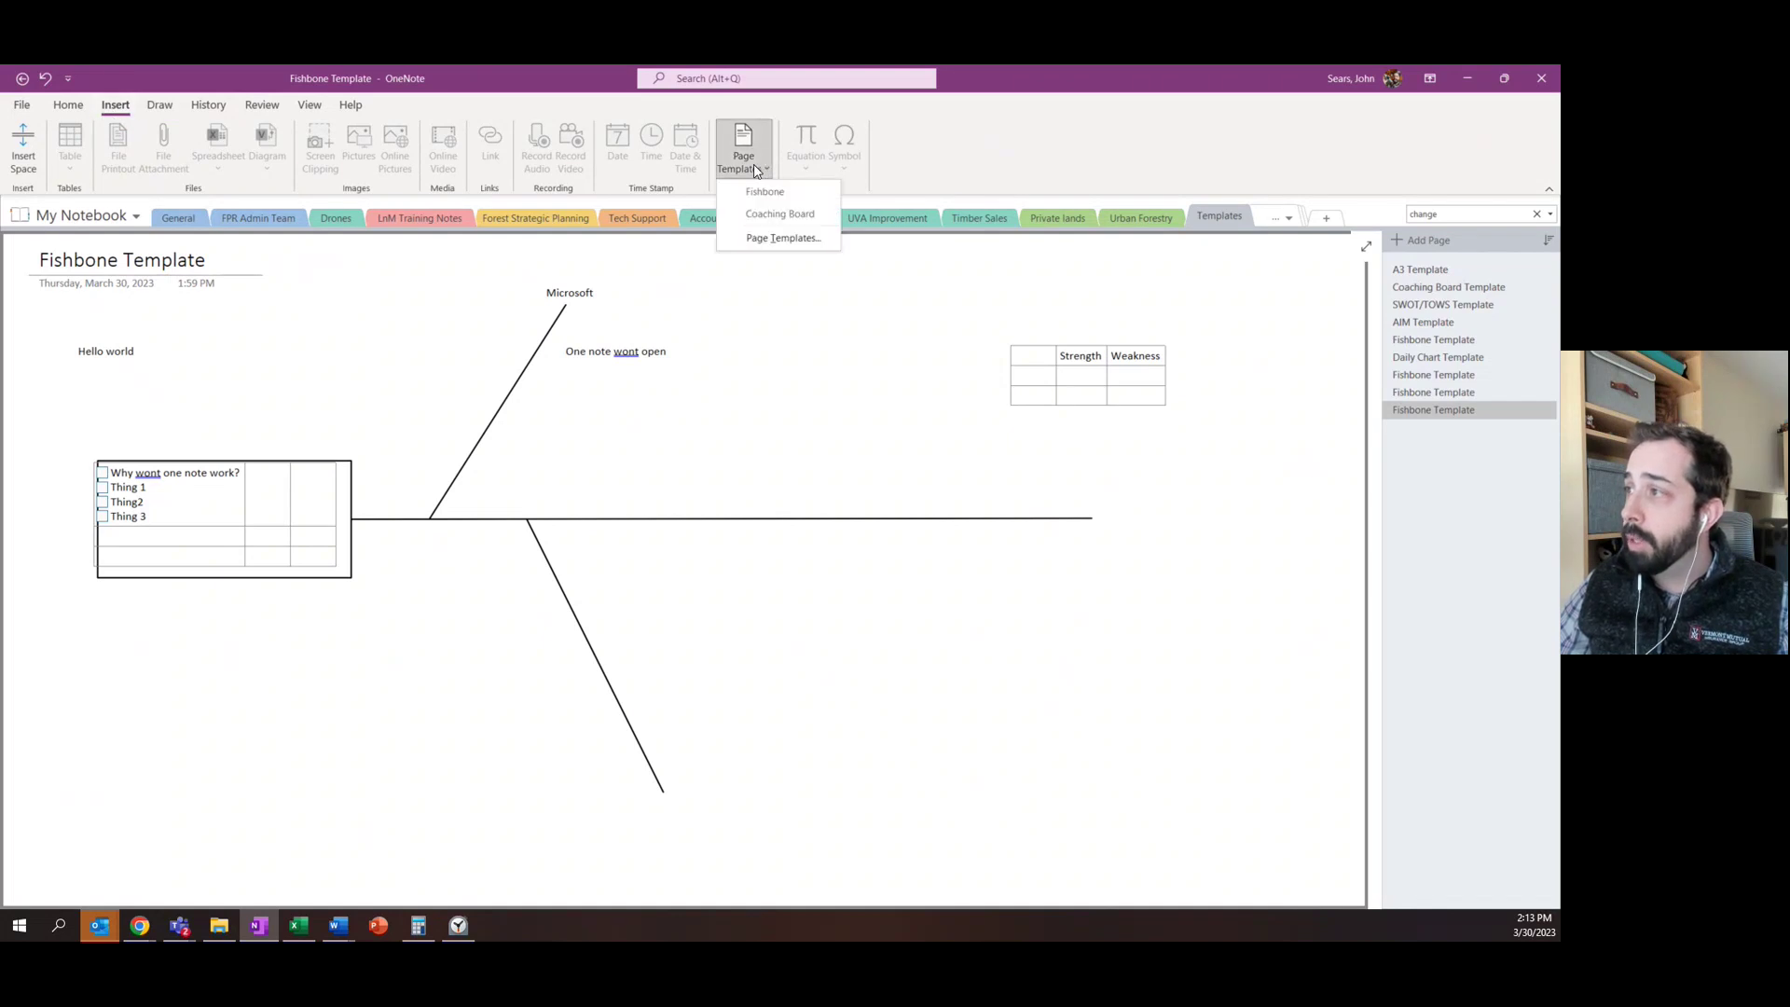
click(772, 241)
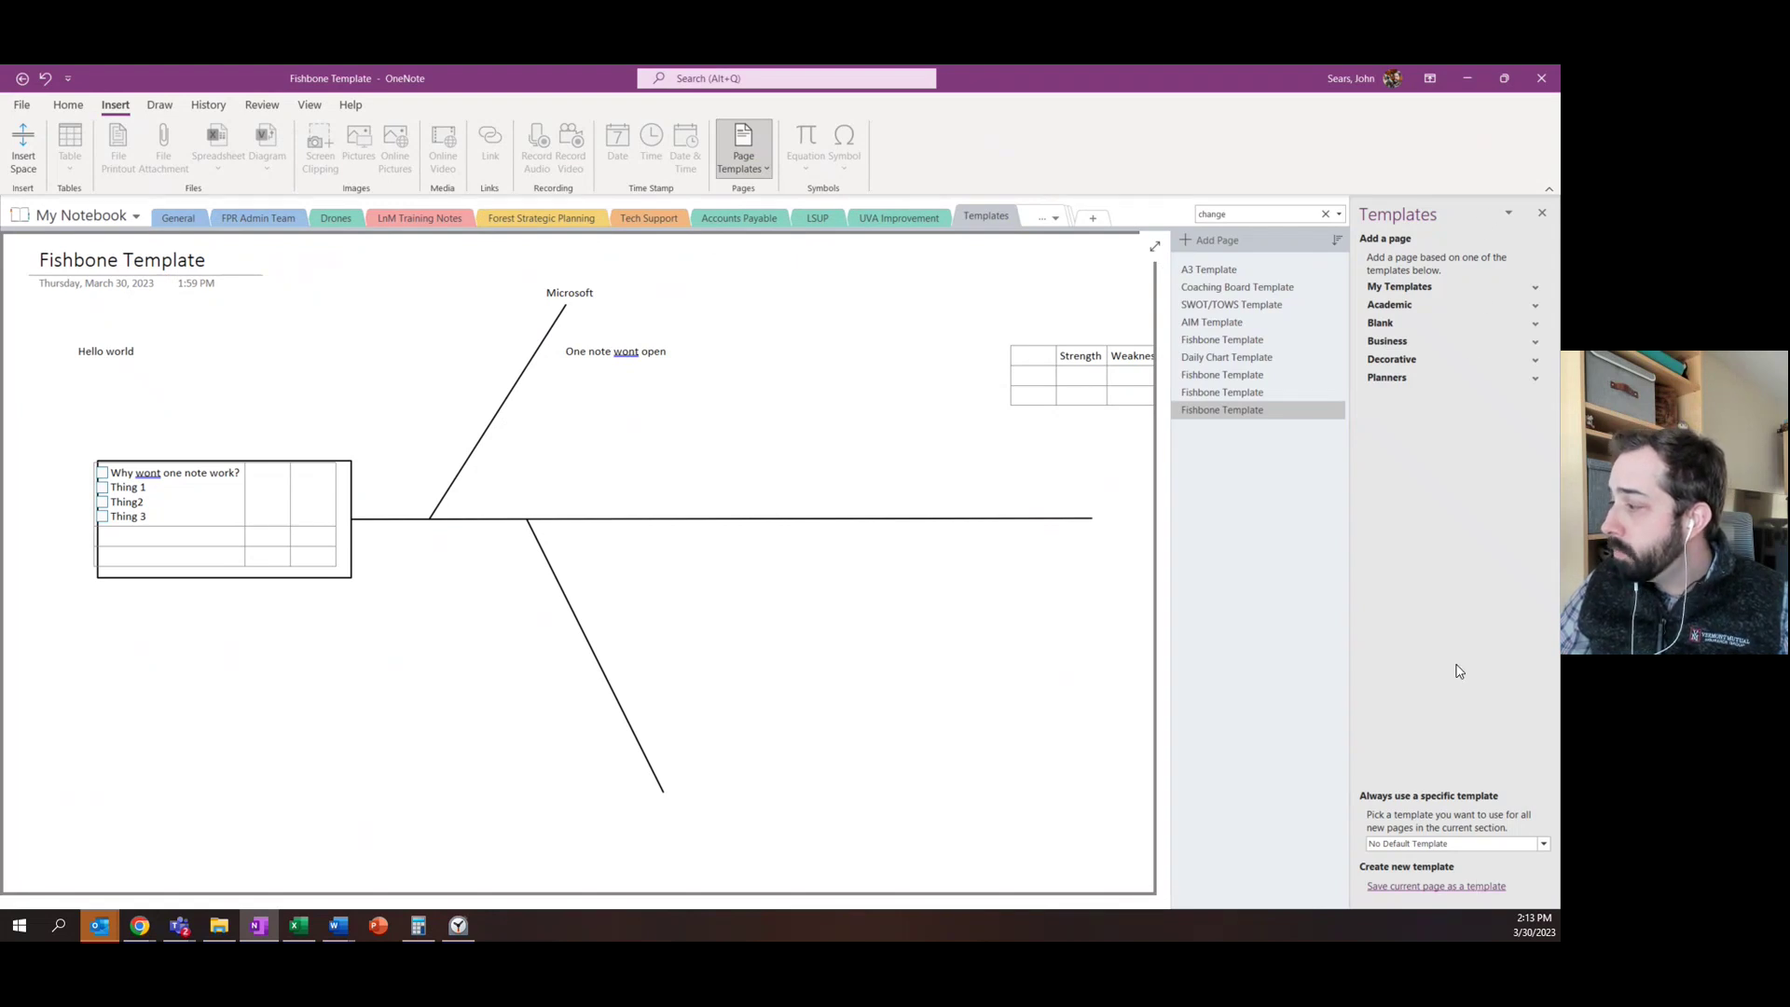
click(1427, 309)
click(1409, 311)
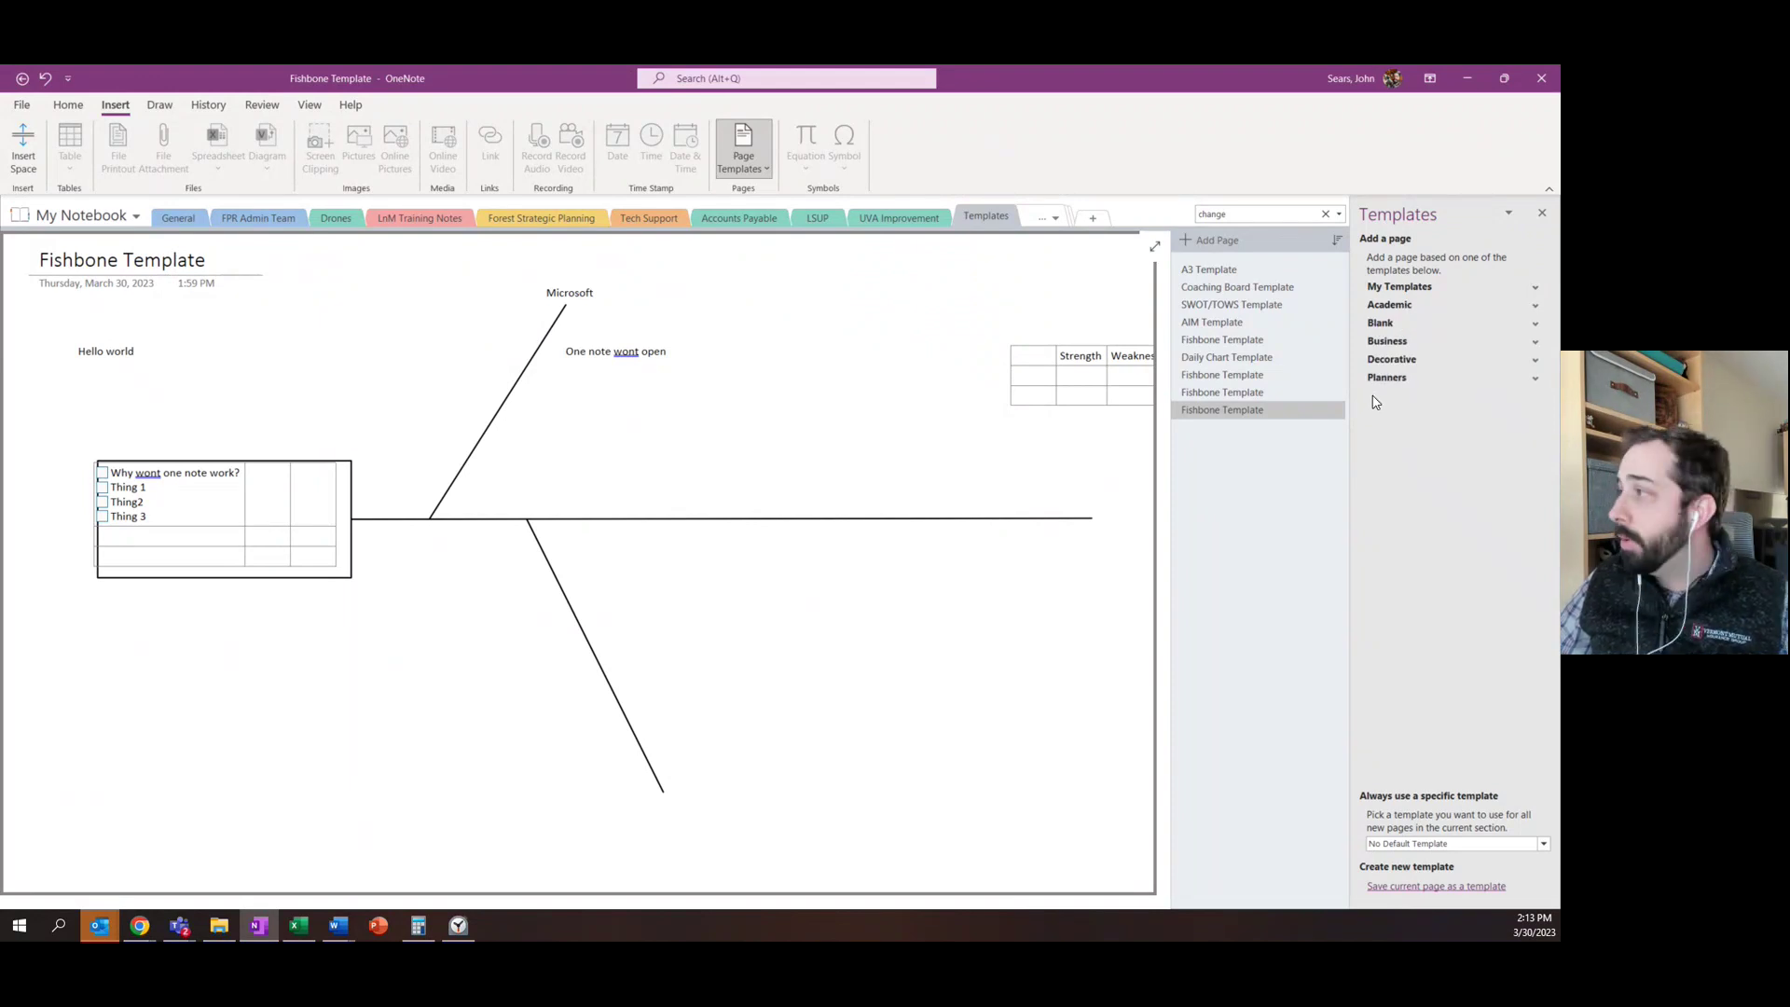
click(1219, 306)
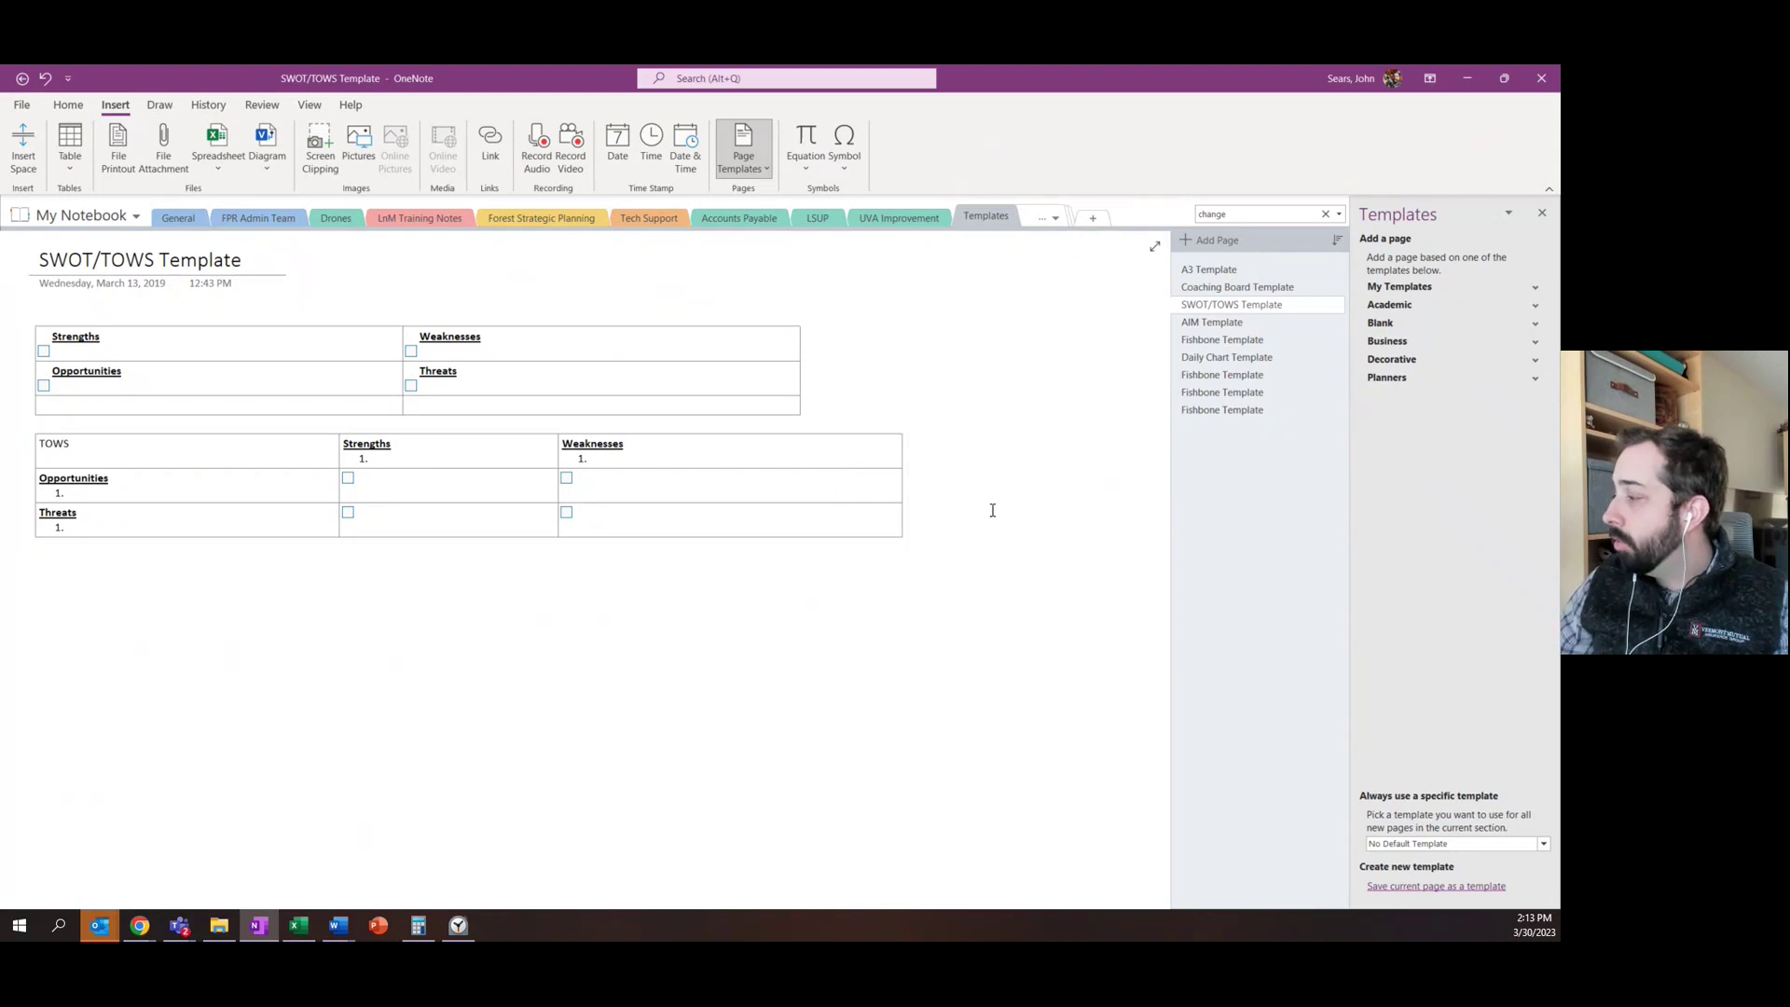
Save the SWOT/TOWS Template page as a new custom page template called 'SWOT/TOWS'
click(1454, 887)
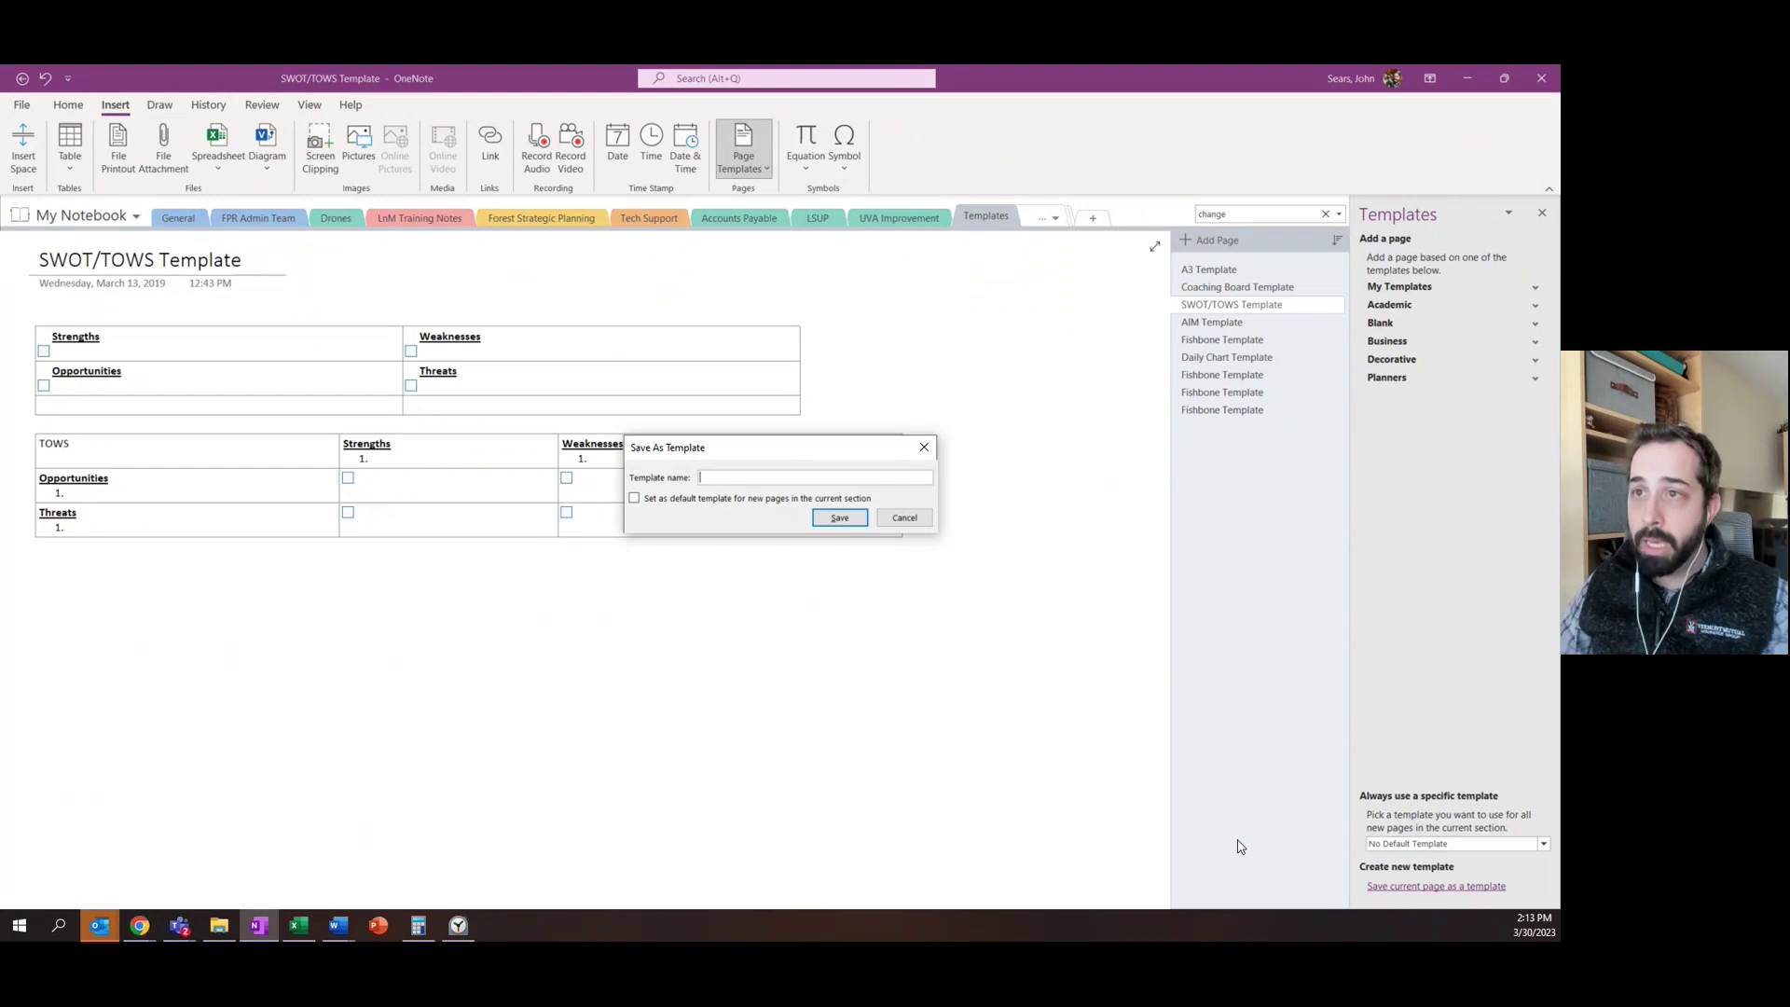
text(SWOT/)
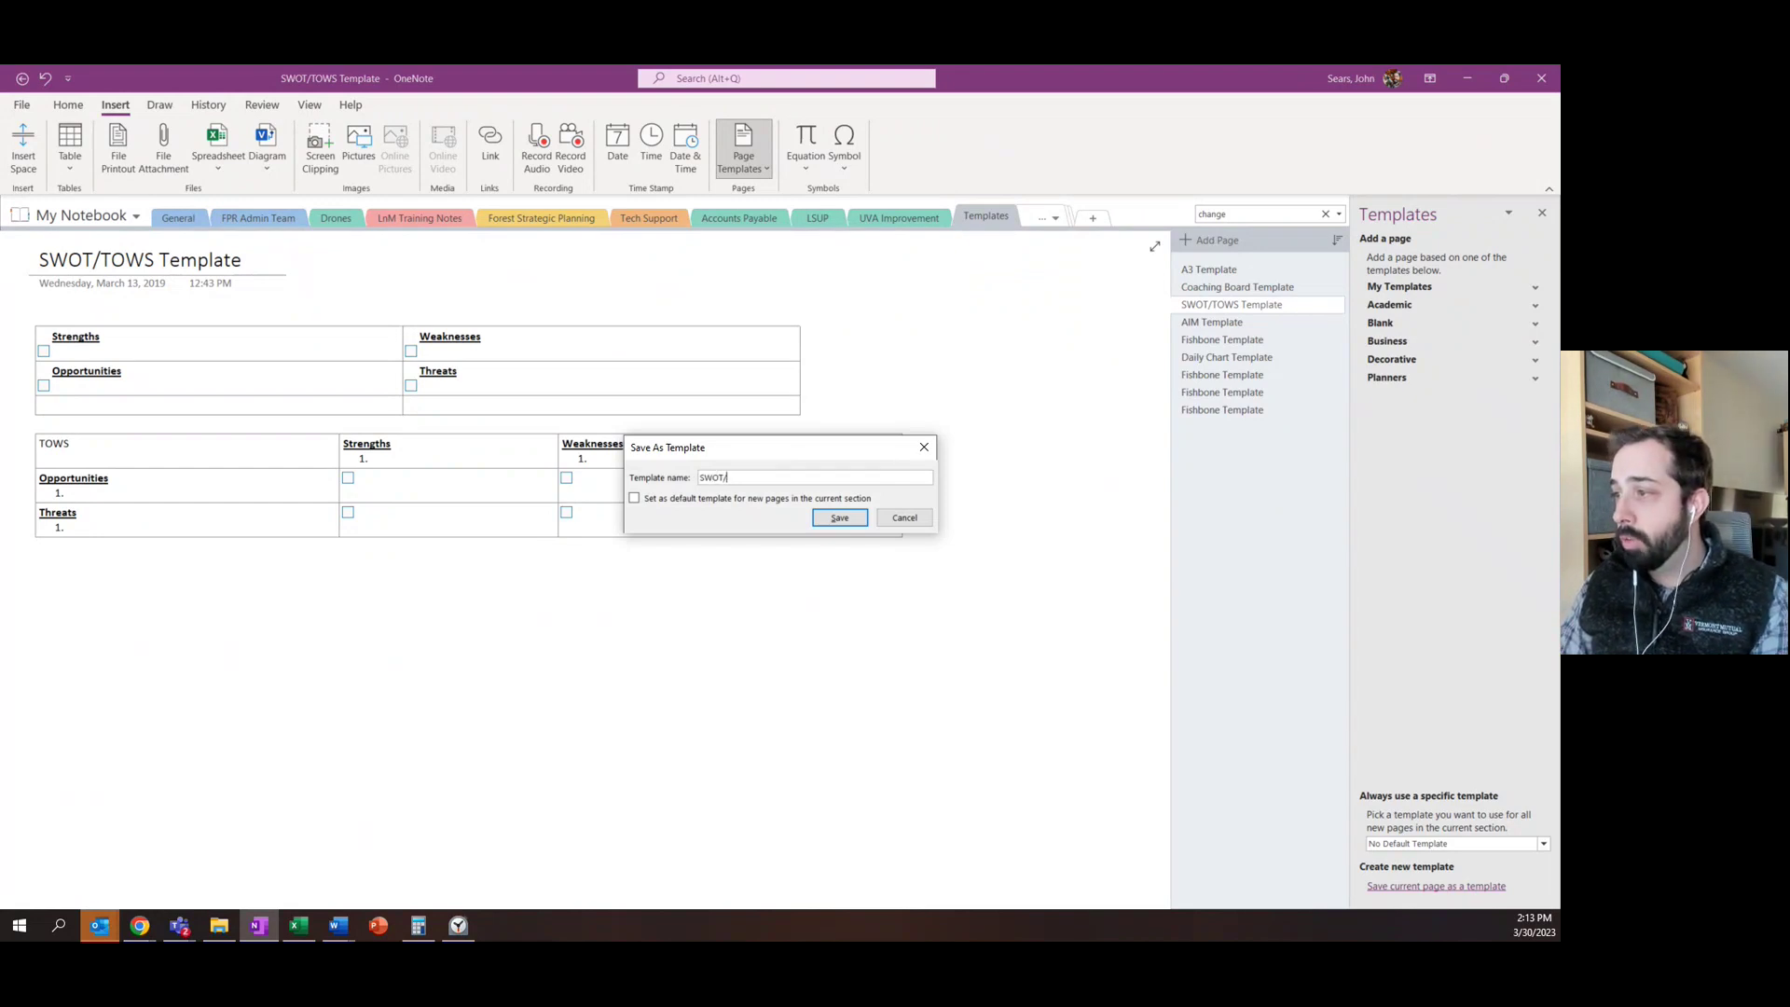
text(TOWS)
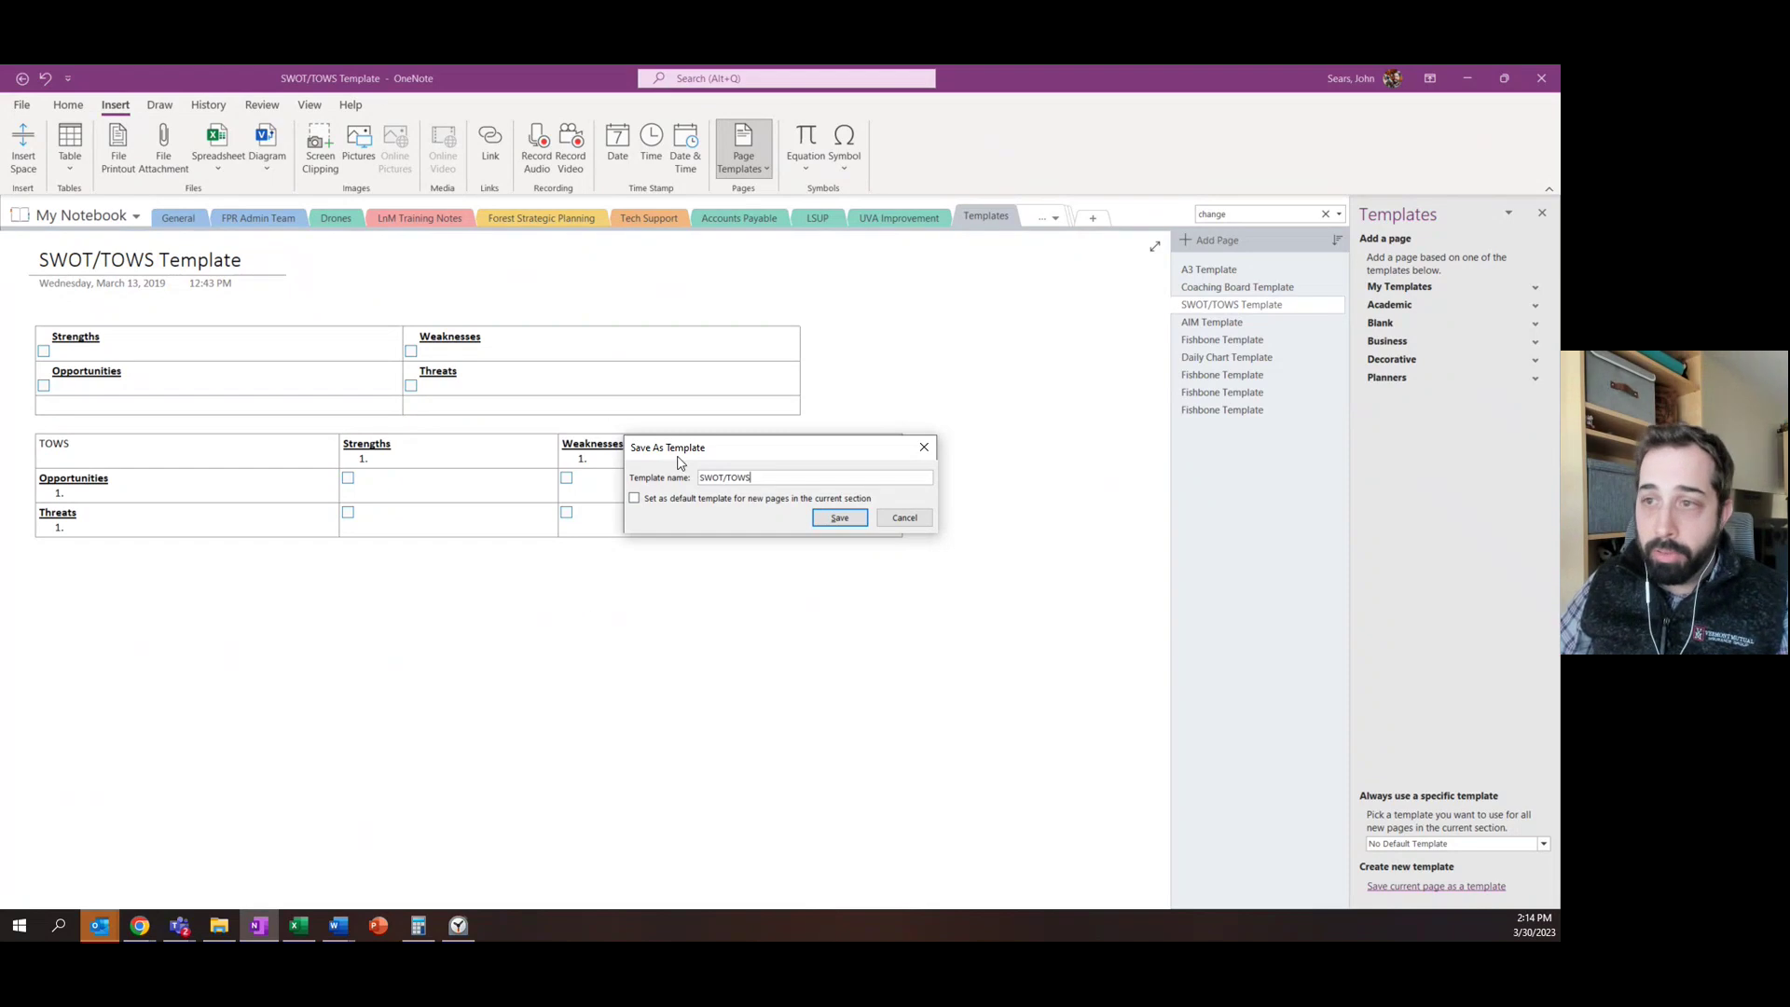
click(840, 519)
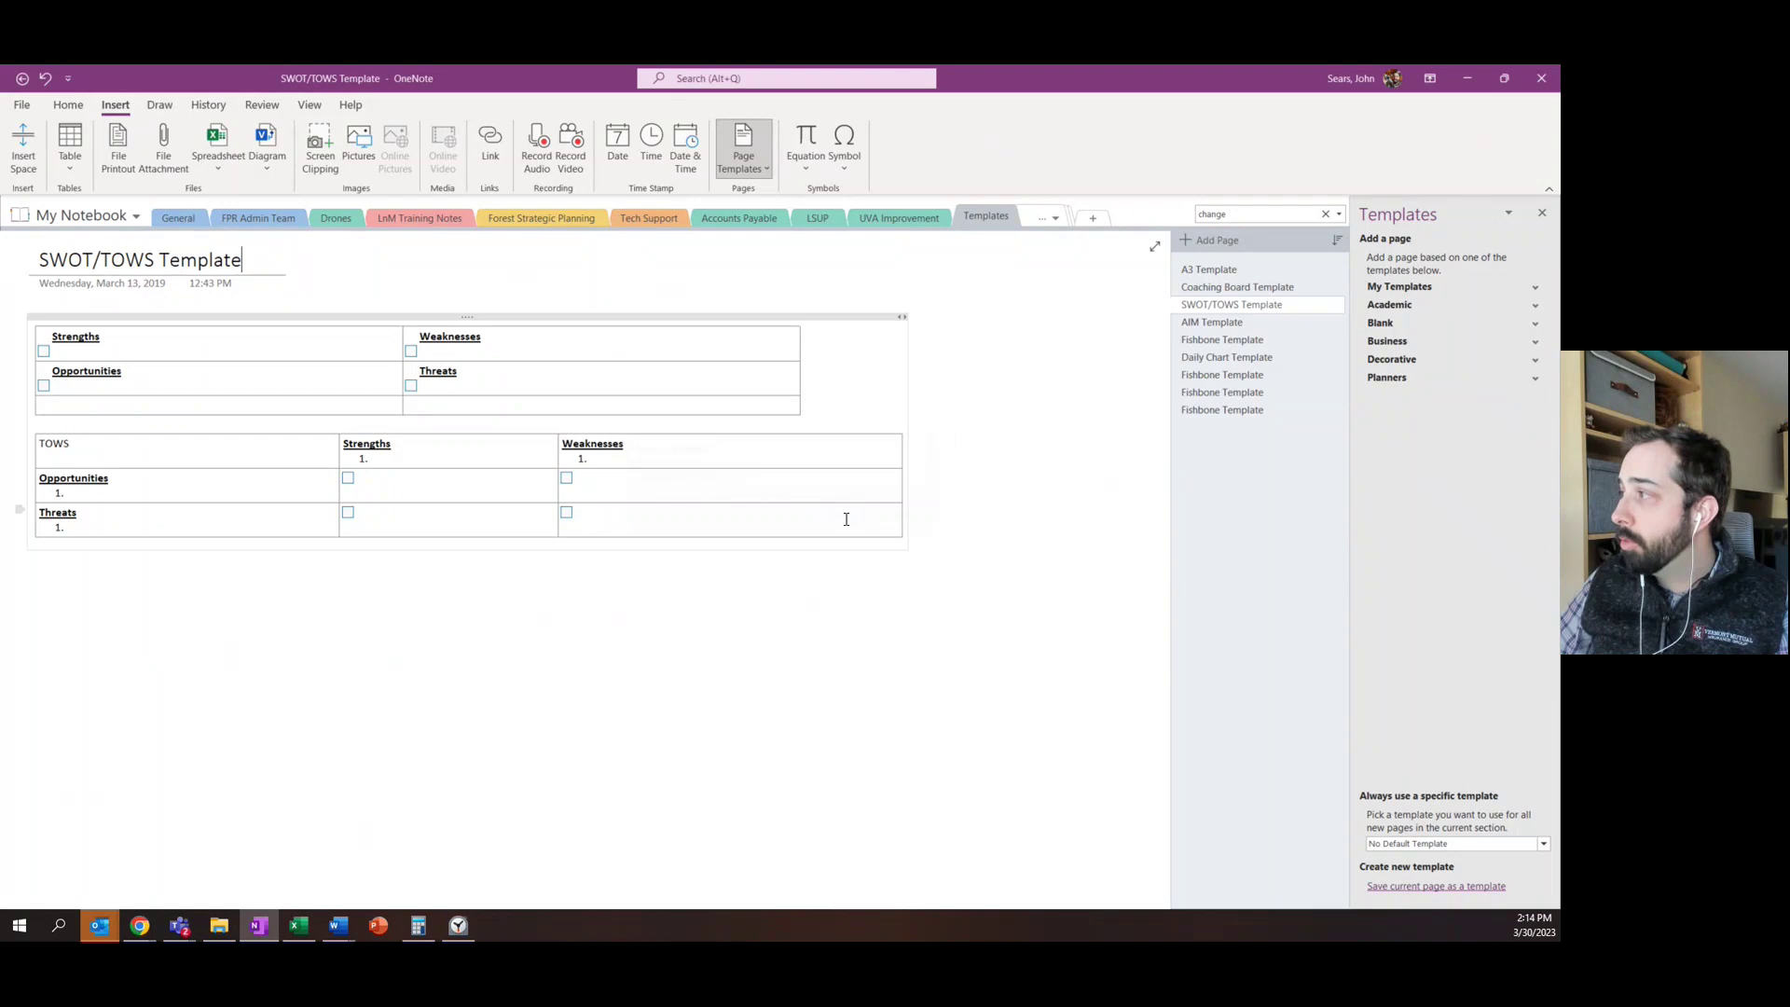
Insert a page from the 'SWOT/TOWS' template under My Templates, then another in the General section
click(1421, 289)
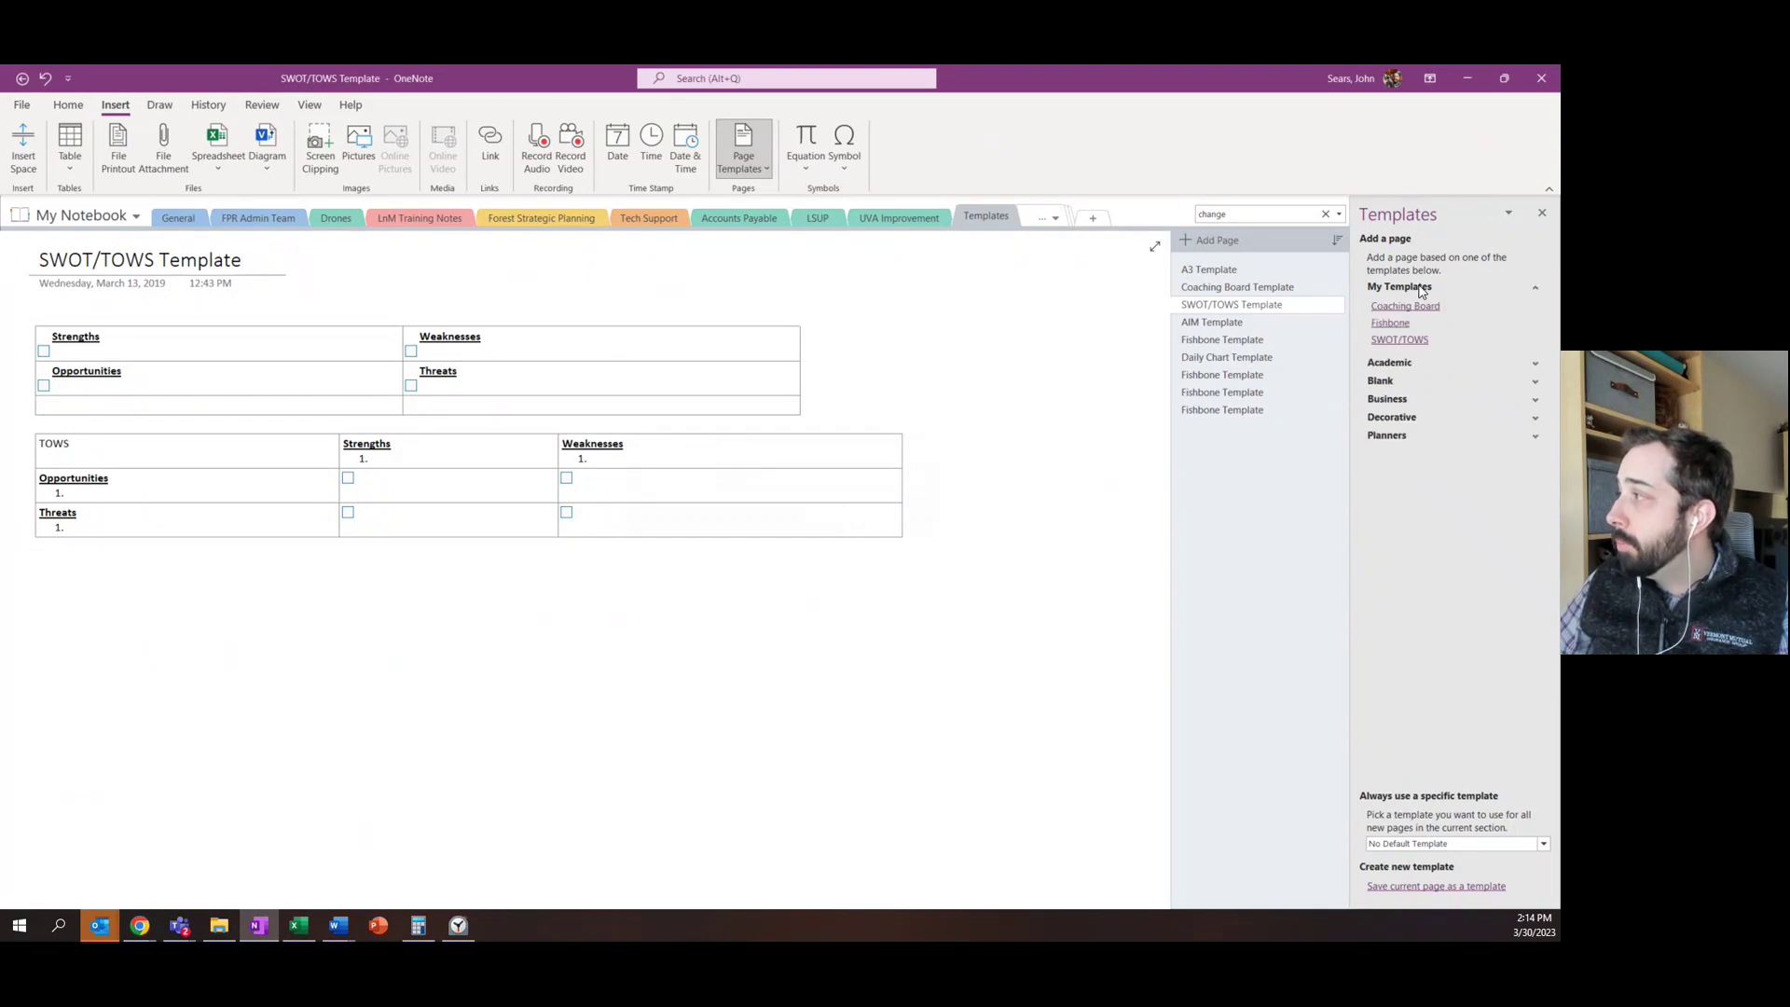
click(1385, 341)
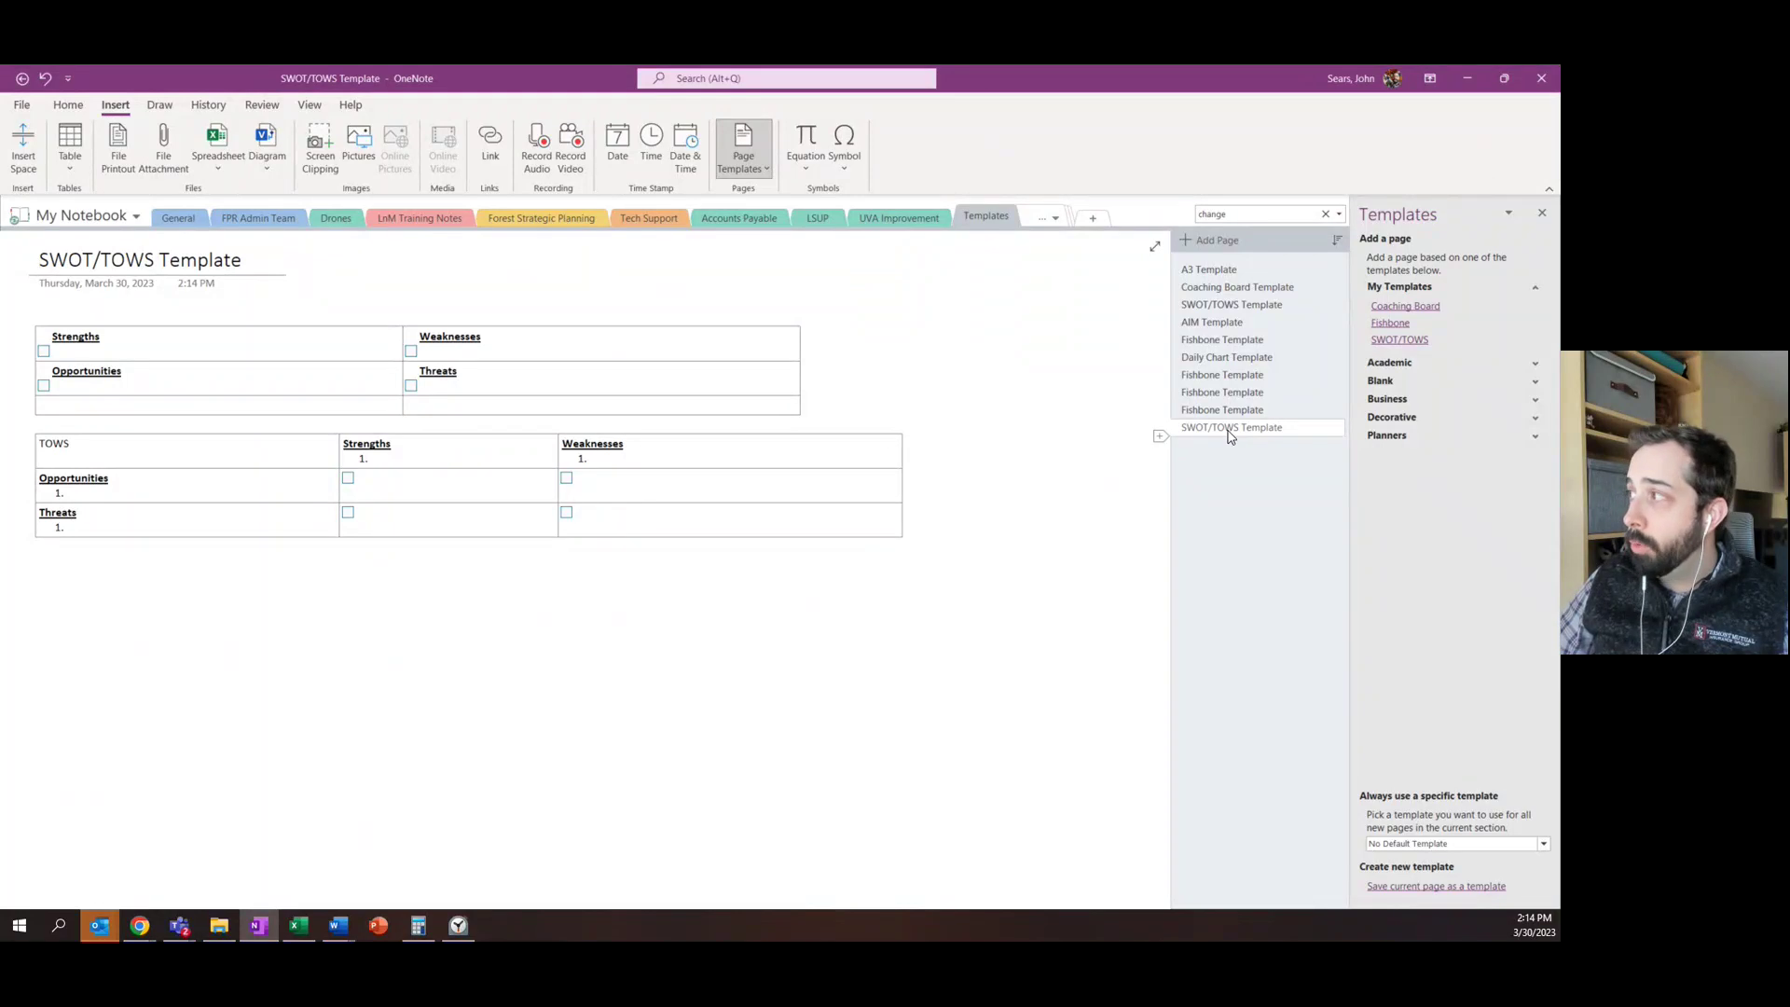
click(191, 220)
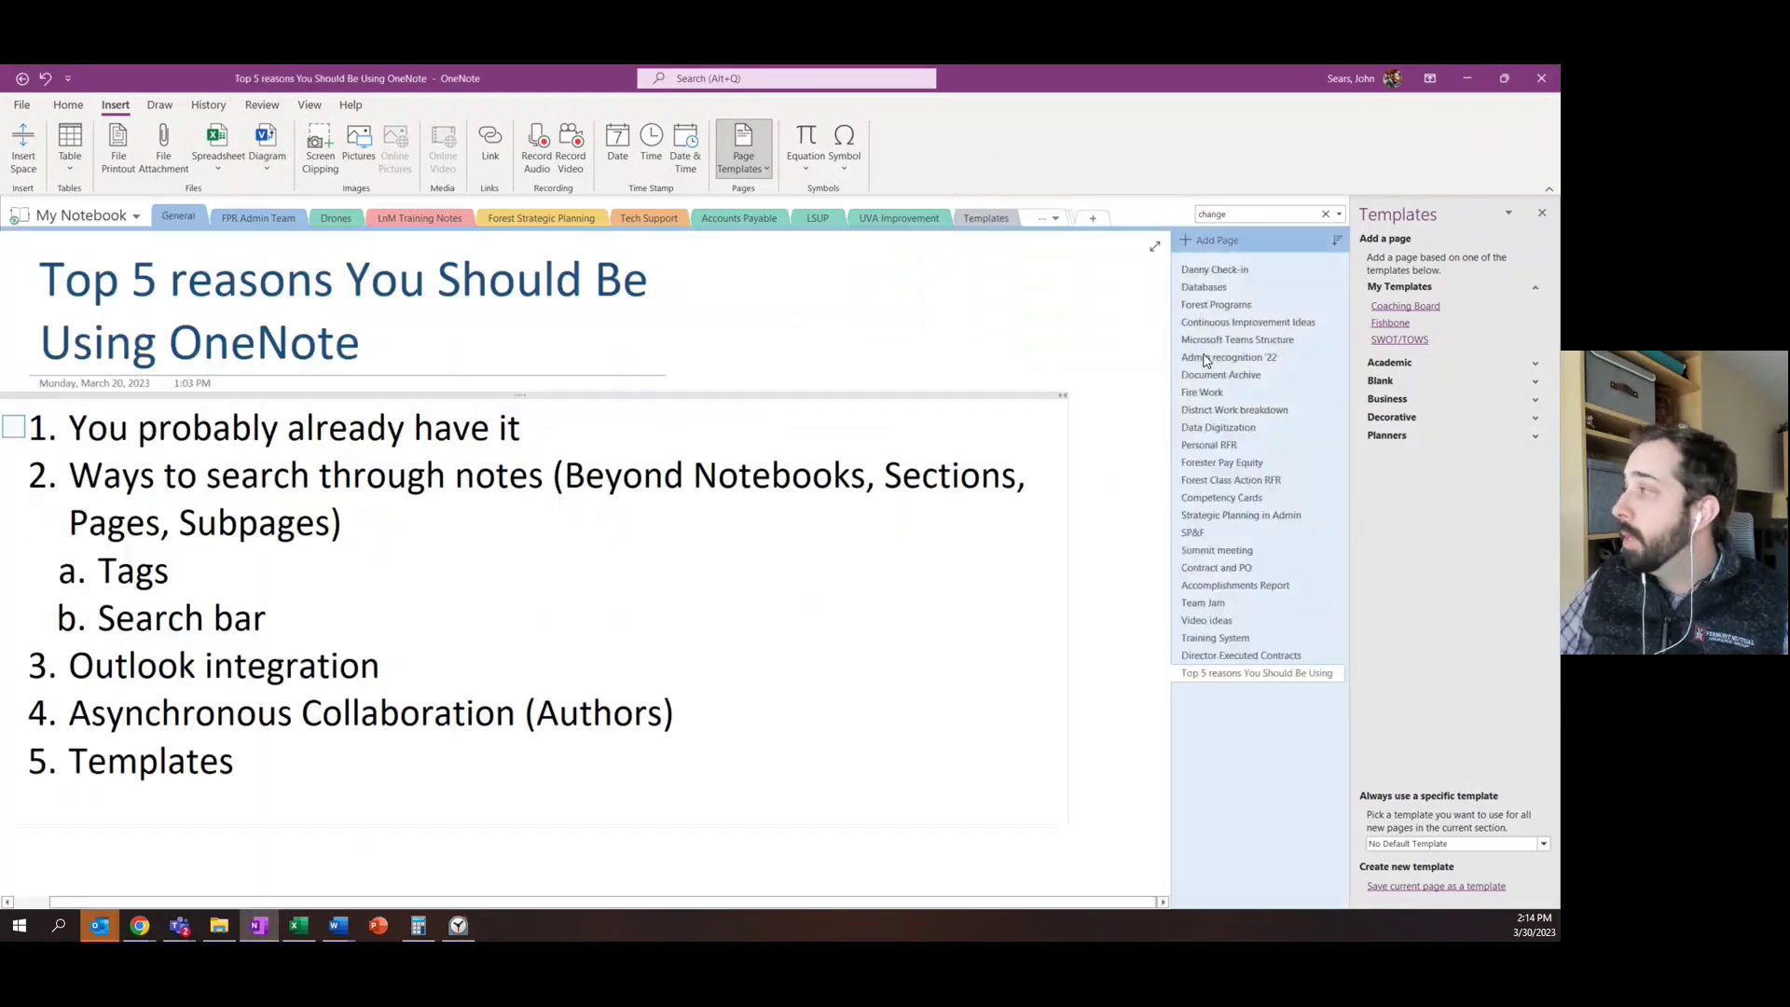
click(1398, 343)
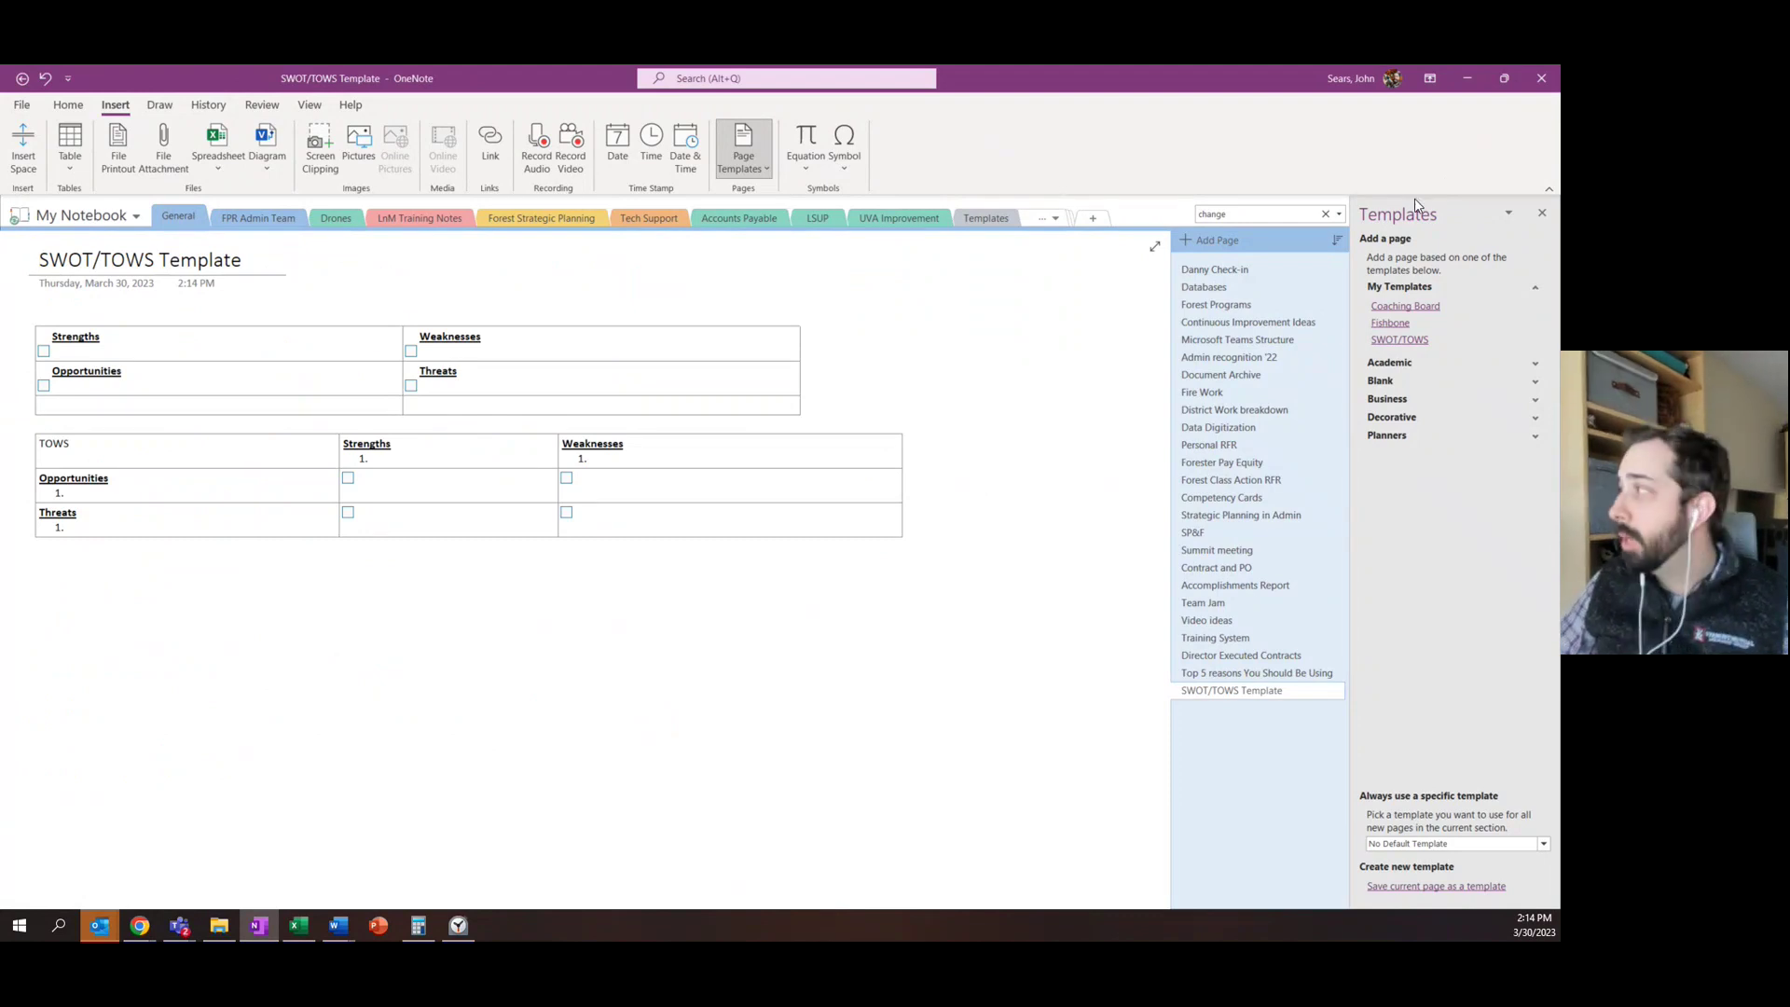
click(1542, 212)
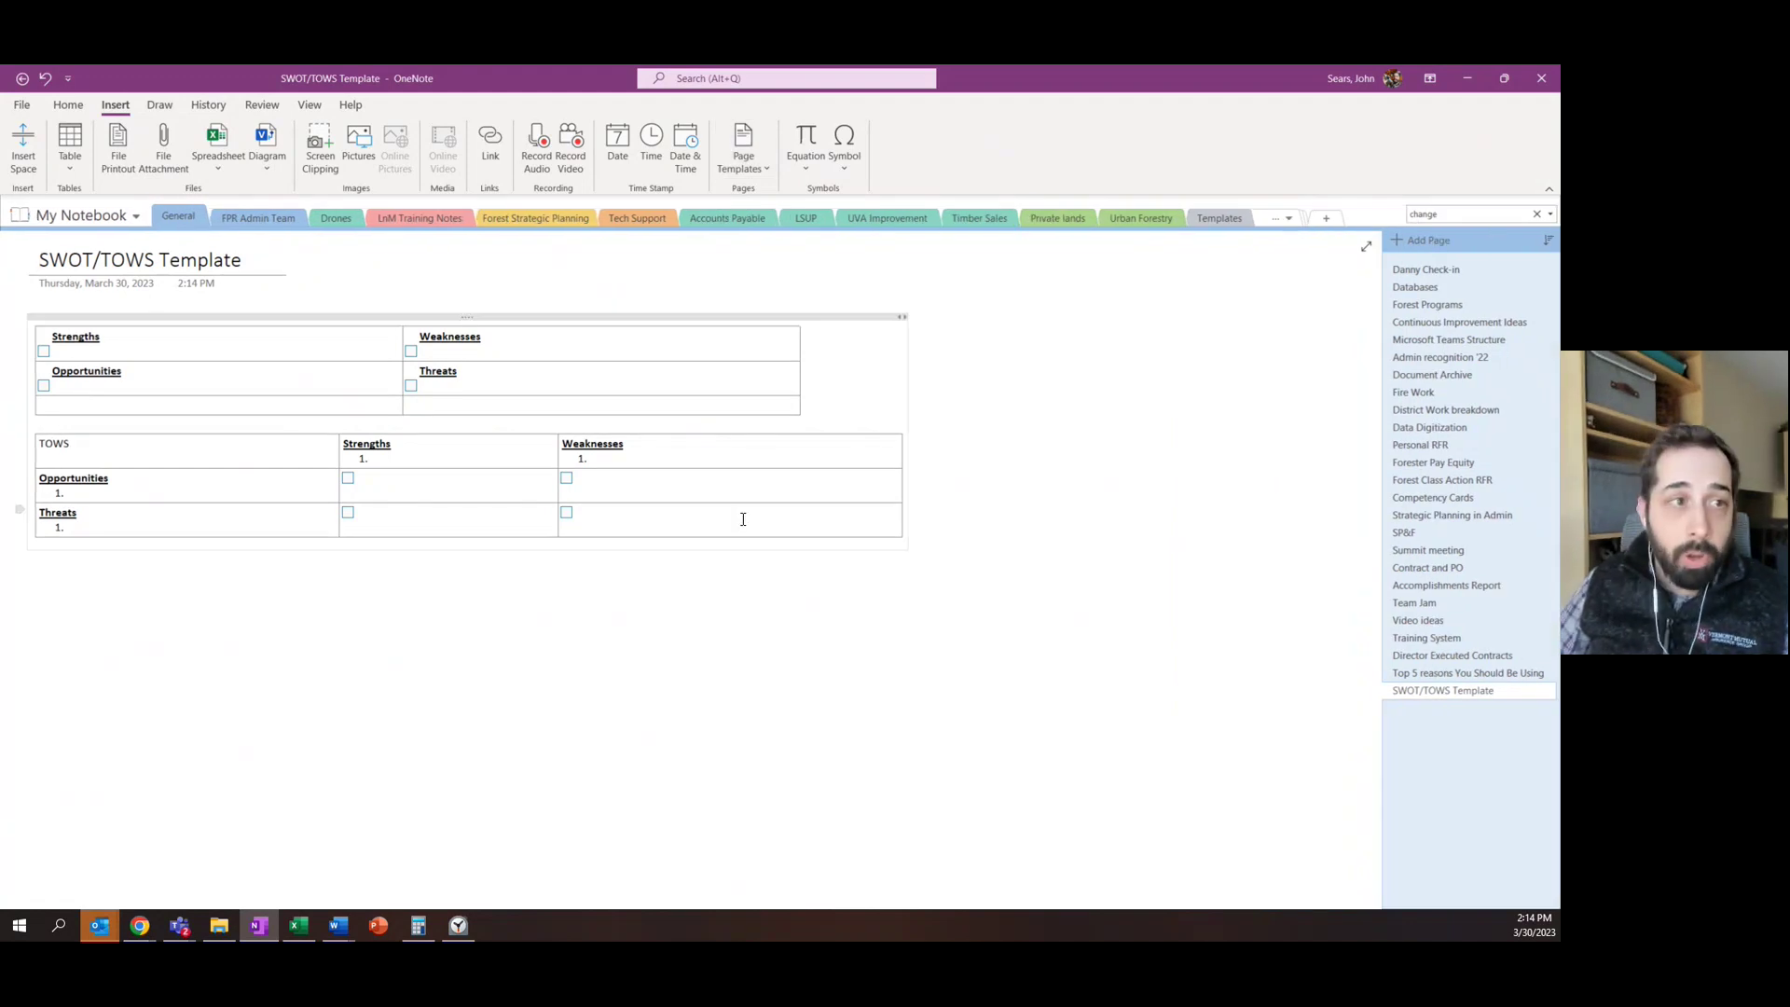